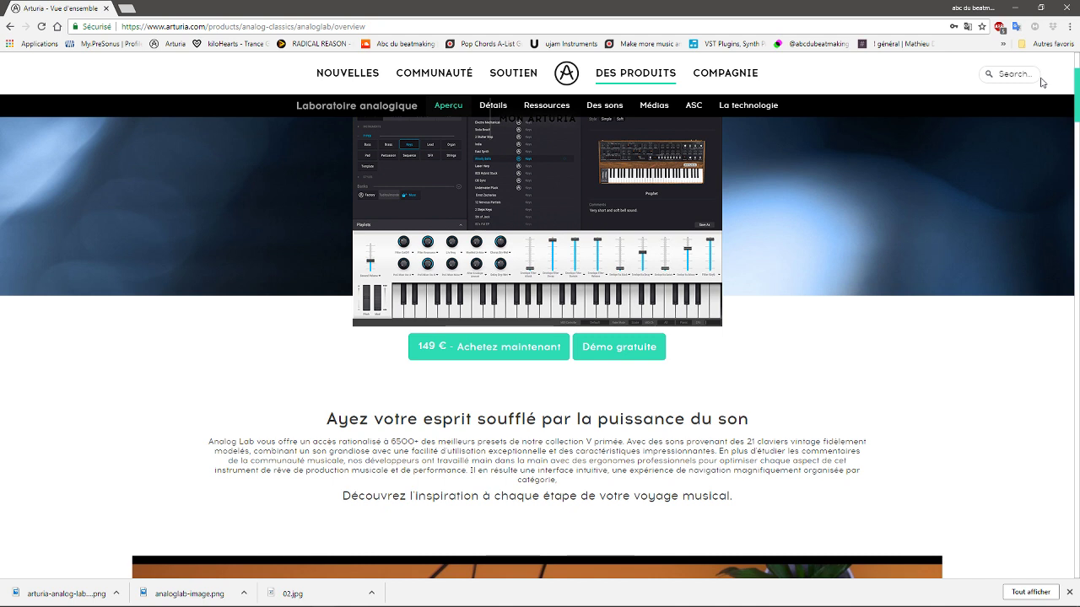
Step: Examine the Analog Lab product page through its description, audio demos, gallery and main features
{"action": "scroll", "coordinate": [1046, 118], "scroll_direction": "down", "scroll_amount": 8}
{"action": "scroll", "coordinate": [1050, 156], "scroll_direction": "down", "scroll_amount": 4}
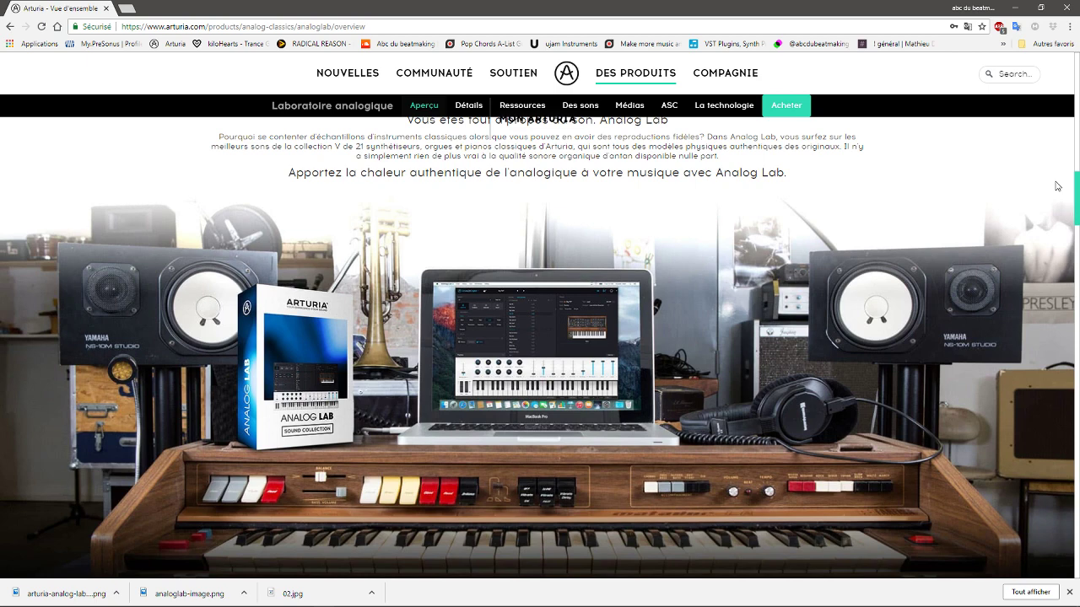
{"action": "scroll", "coordinate": [1057, 186], "scroll_direction": "down", "scroll_amount": 8}
{"action": "scroll", "coordinate": [1075, 253], "scroll_direction": "down", "scroll_amount": 12}
{"action": "scroll", "coordinate": [540, 345], "scroll_direction": "down", "scroll_amount": 10}
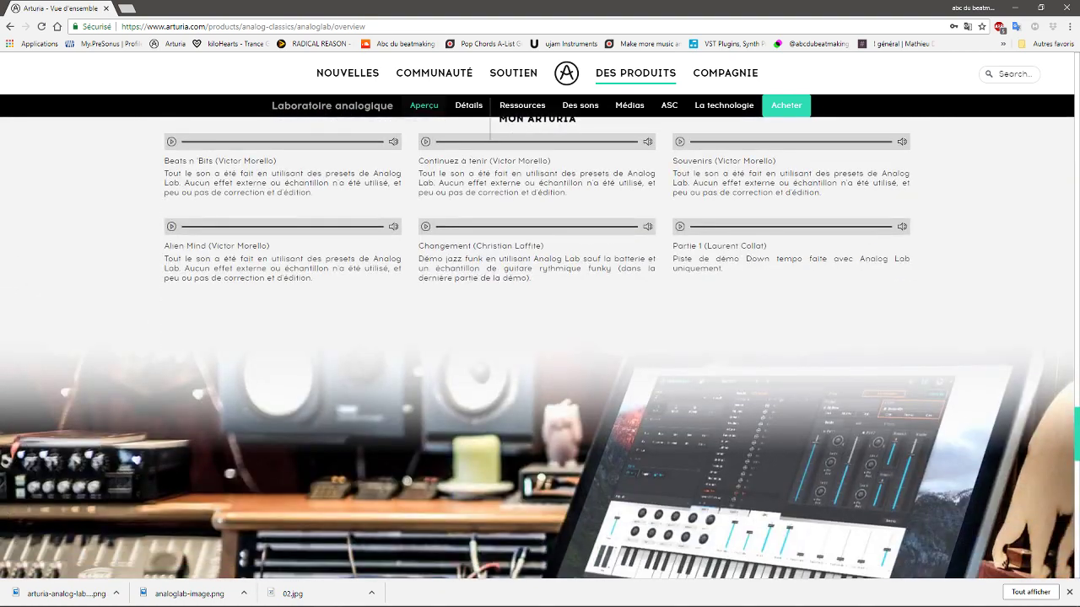
{"action": "scroll", "coordinate": [540, 346], "scroll_direction": "down", "scroll_amount": 2}
{"action": "scroll", "coordinate": [1041, 493], "scroll_direction": "up", "scroll_amount": 1}
{"action": "scroll", "coordinate": [1041, 493], "scroll_direction": "down", "scroll_amount": 8}
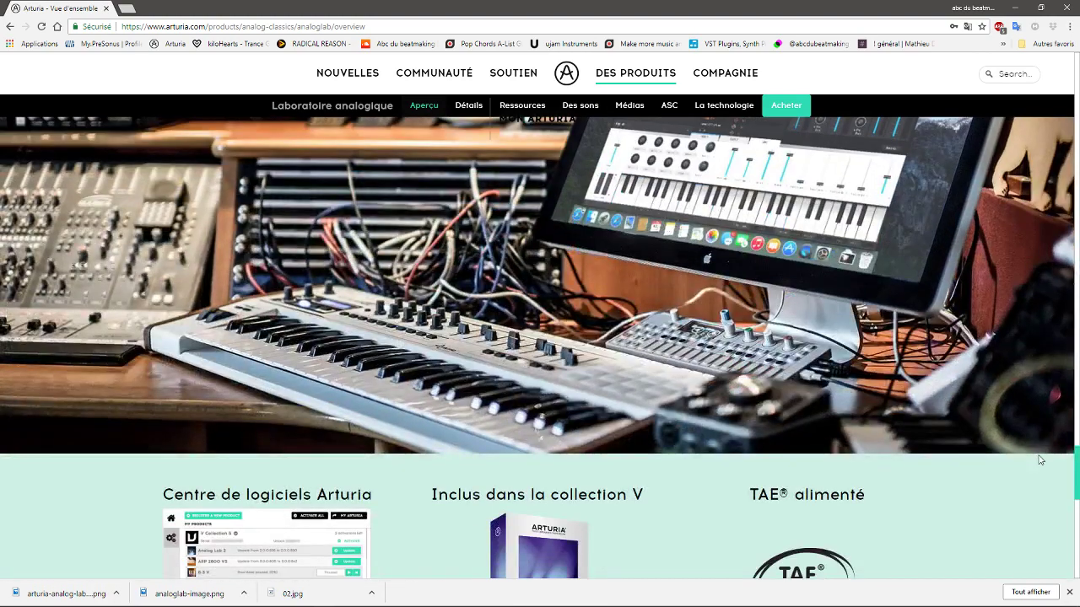
{"action": "scroll", "coordinate": [1041, 498], "scroll_direction": "down", "scroll_amount": 6}
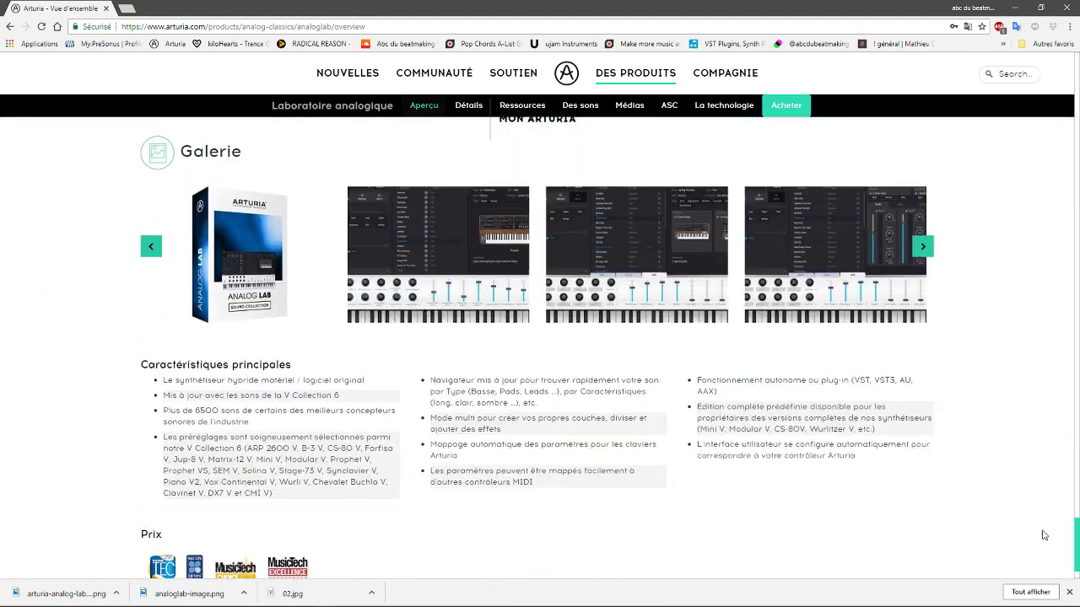
{"action": "scroll", "coordinate": [1042, 540], "scroll_direction": "up", "scroll_amount": 2}
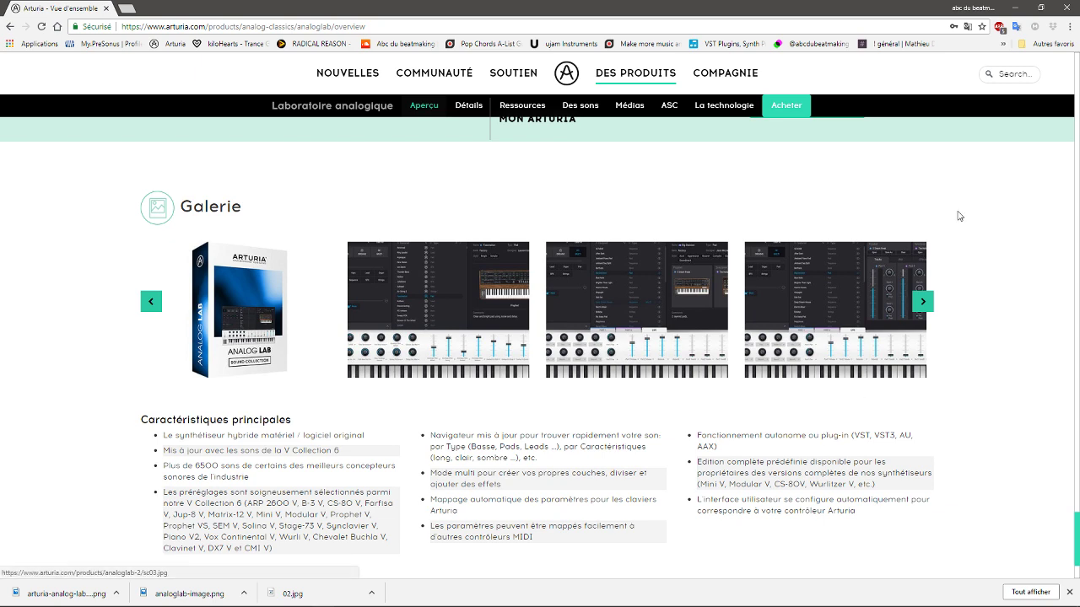
Step: Switch to the Analog Lab 3 plugin window, reposition it slightly and view the available window resize percentages
{"action": "left_click", "coordinate": [1016, 7]}
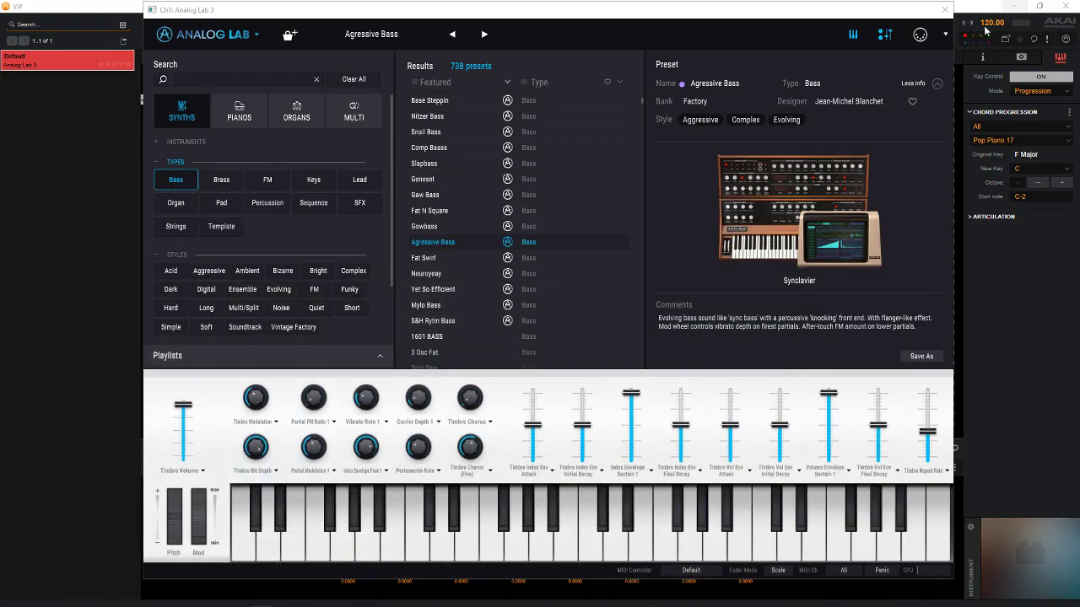
{"action": "mouse_move", "coordinate": [895, 15]}
{"action": "left_mouse_down"}
{"action": "mouse_move", "coordinate": [851, 22]}
{"action": "mouse_move", "coordinate": [901, 25]}
{"action": "left_mouse_up"}
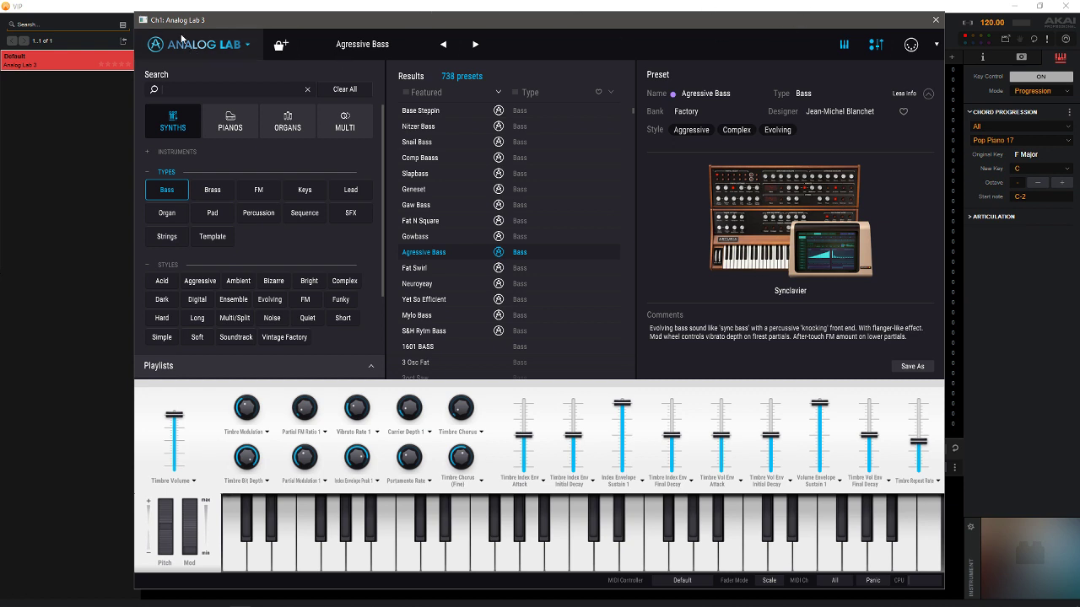
{"action": "left_click", "coordinate": [207, 46]}
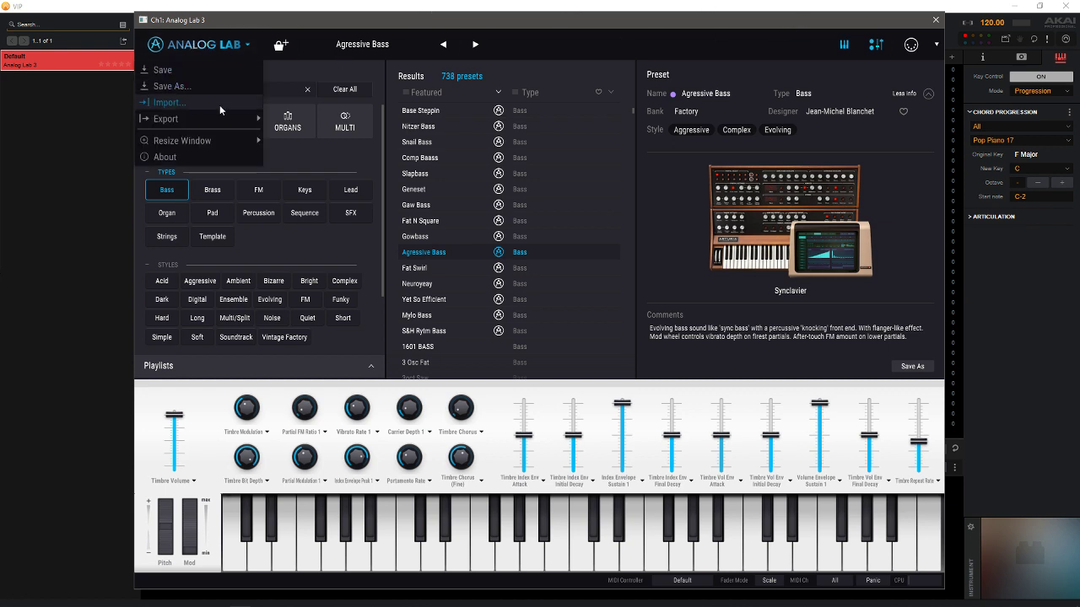
{"action": "mouse_move", "coordinate": [220, 145]}
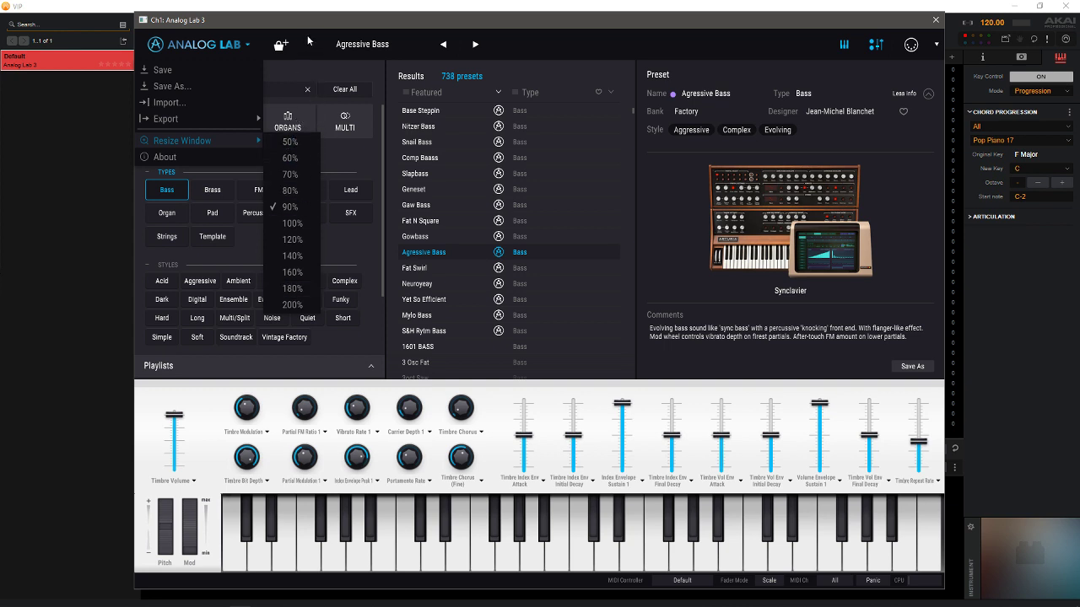
{"action": "left_click", "coordinate": [266, 20]}
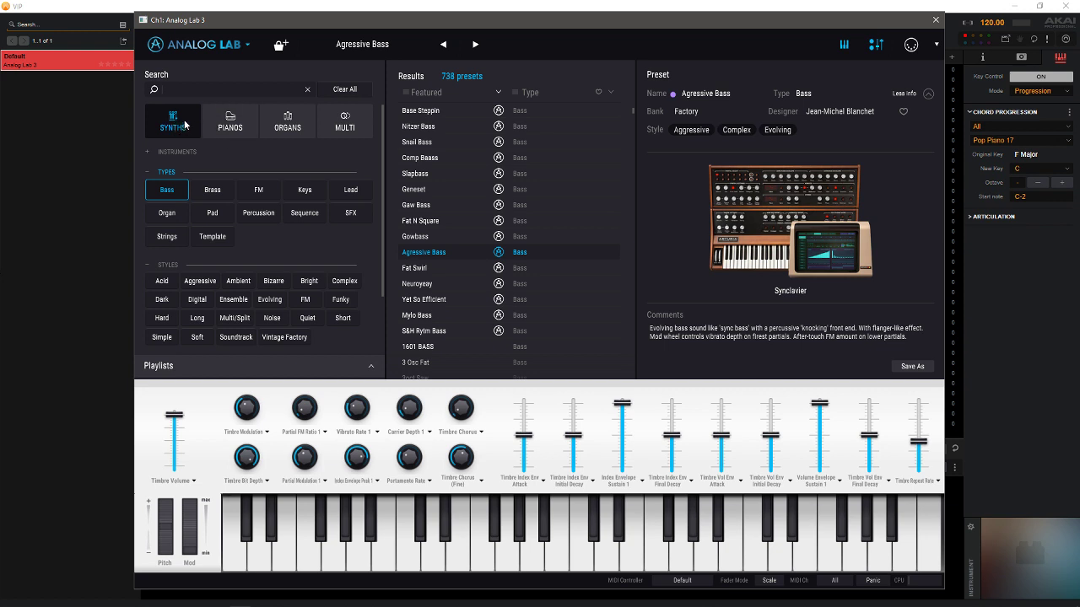
Step: Browse the Pianos, Organs and Multi categories, return to Synths and view its filters down to the sound banks
{"action": "left_click", "coordinate": [252, 124]}
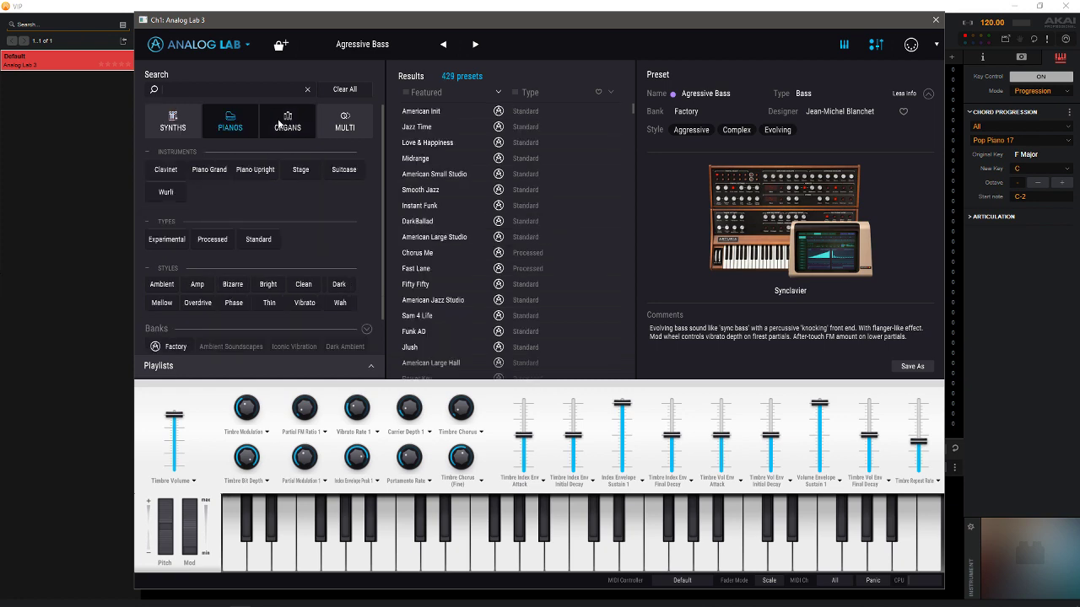
{"action": "left_click", "coordinate": [266, 125]}
{"action": "left_click", "coordinate": [329, 125]}
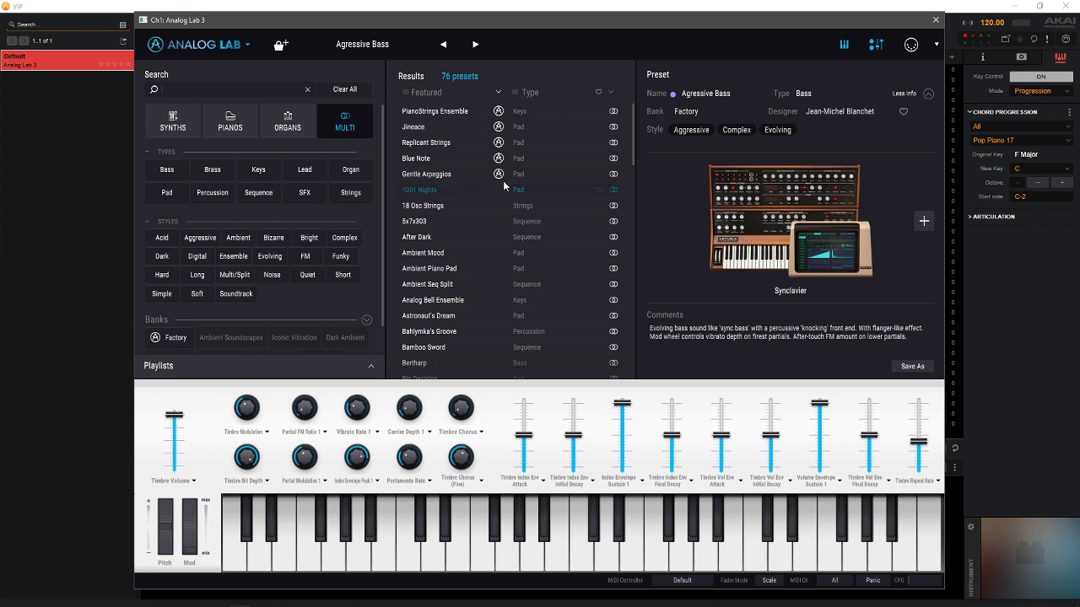
{"action": "left_click", "coordinate": [188, 130]}
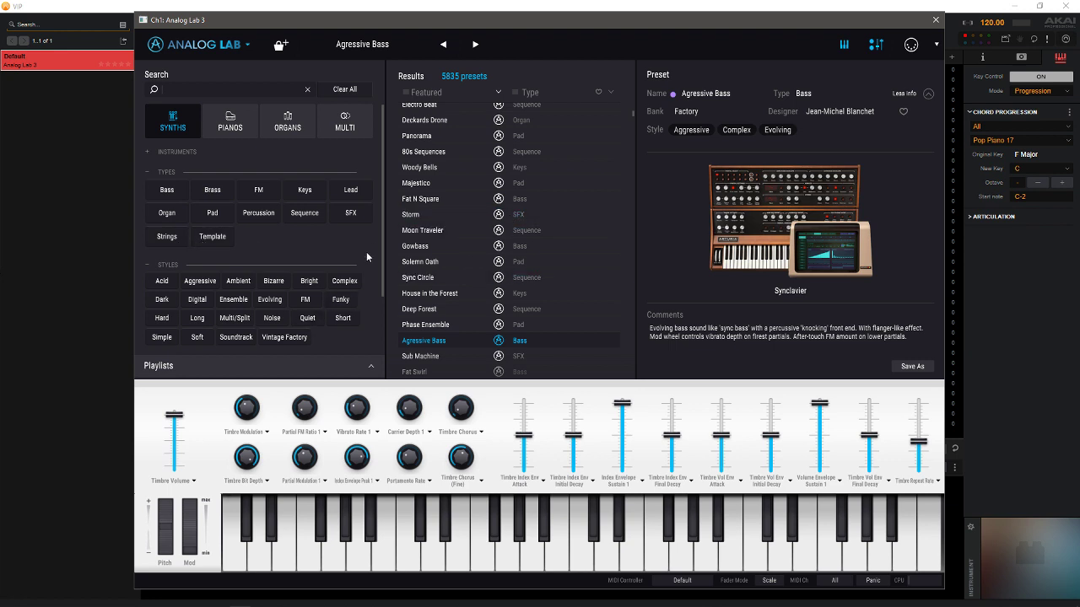
{"action": "left_click_drag", "start_coordinate": [383, 242], "coordinate": [380, 289]}
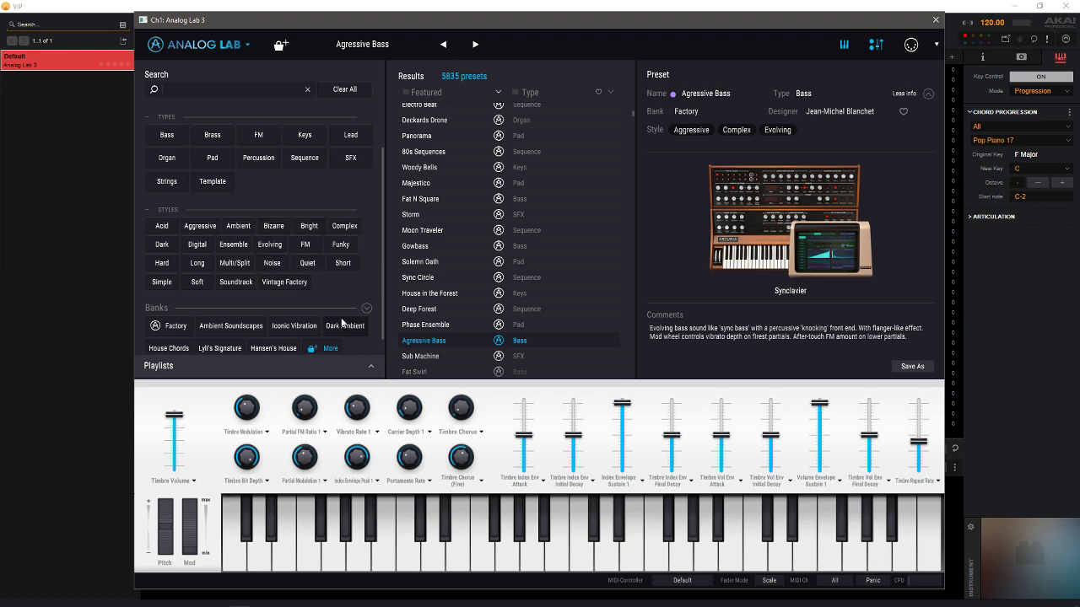
{"action": "scroll", "coordinate": [385, 280], "scroll_direction": "down", "scroll_amount": 1}
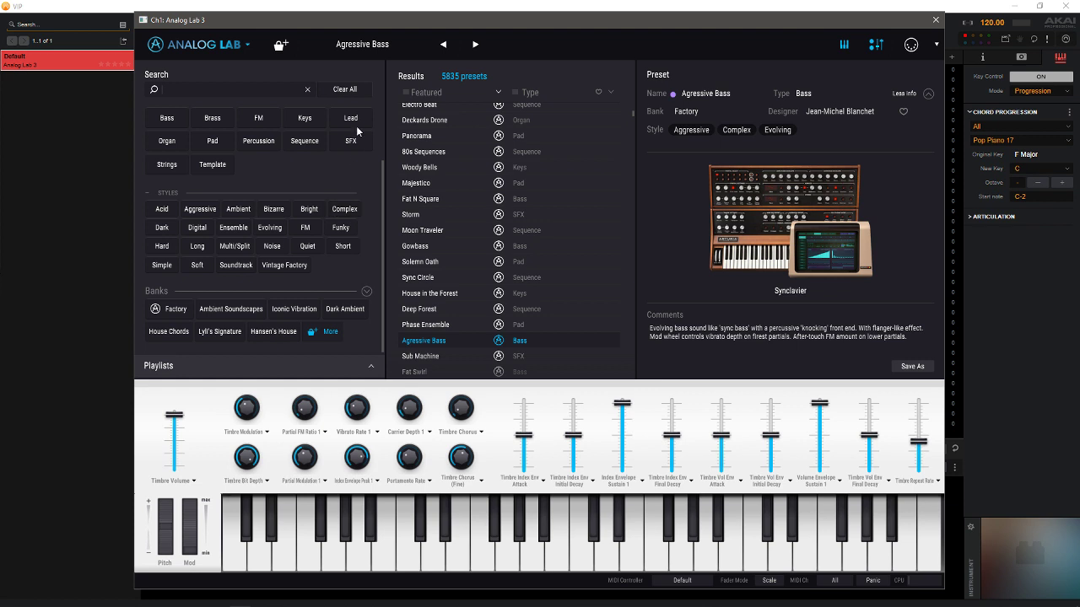
{"action": "left_click", "coordinate": [244, 45]}
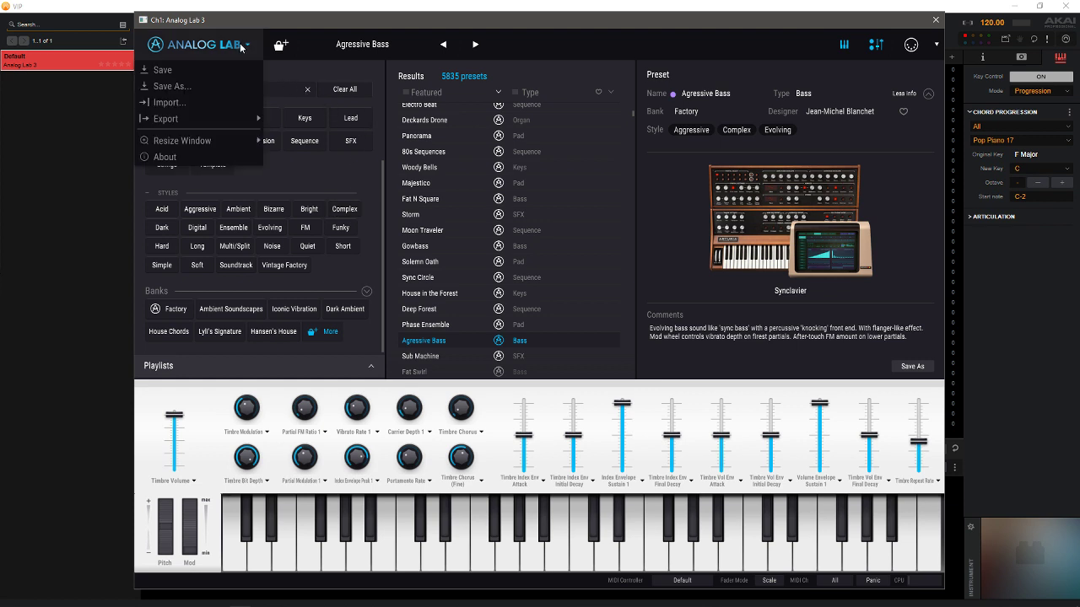
{"action": "left_click", "coordinate": [287, 69]}
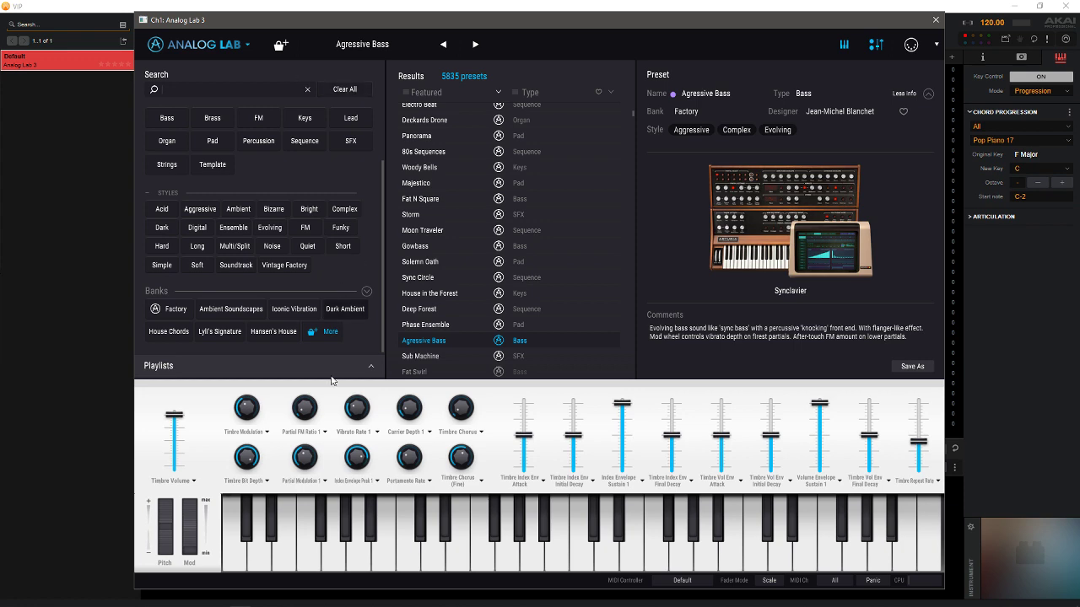
{"action": "left_click", "coordinate": [346, 601]}
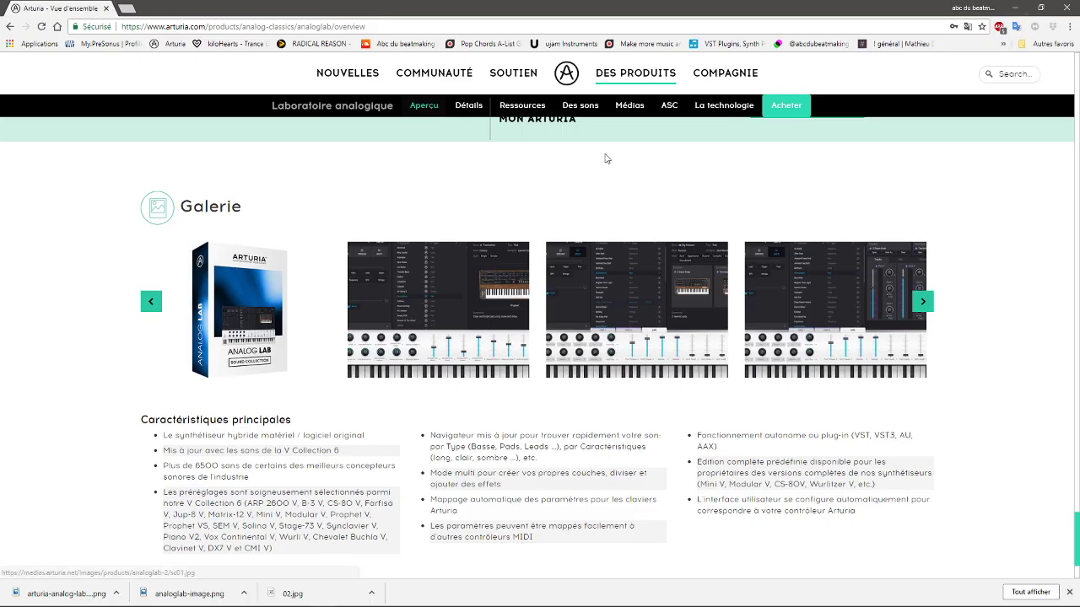
{"action": "left_click", "coordinate": [602, 121]}
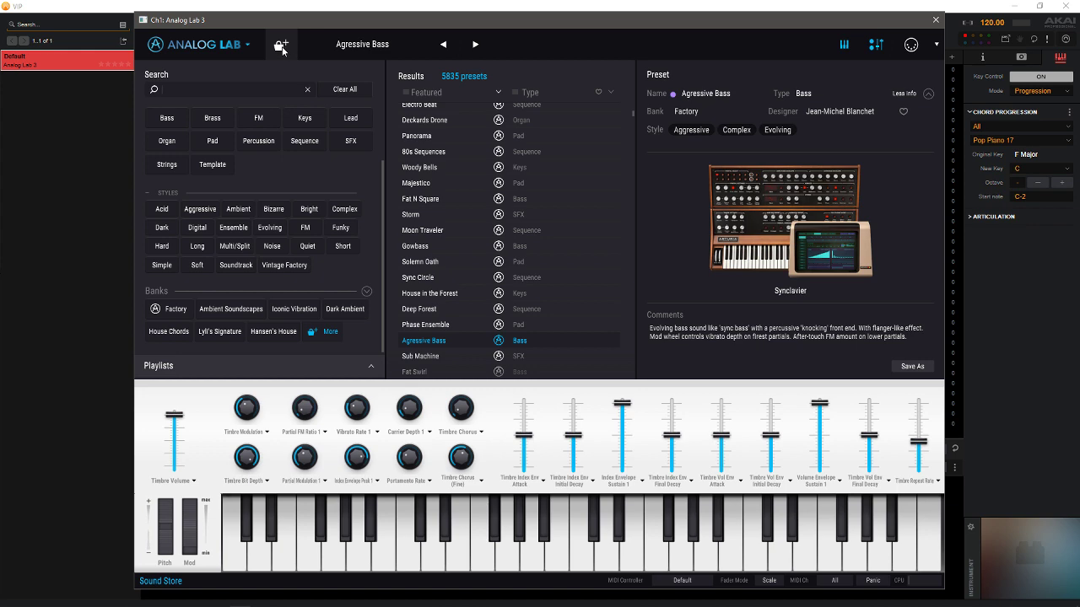
Step: Open the Sound Store, look through the sound banks down to Dark Ambient, and return to the preset browser
{"action": "left_click", "coordinate": [280, 47]}
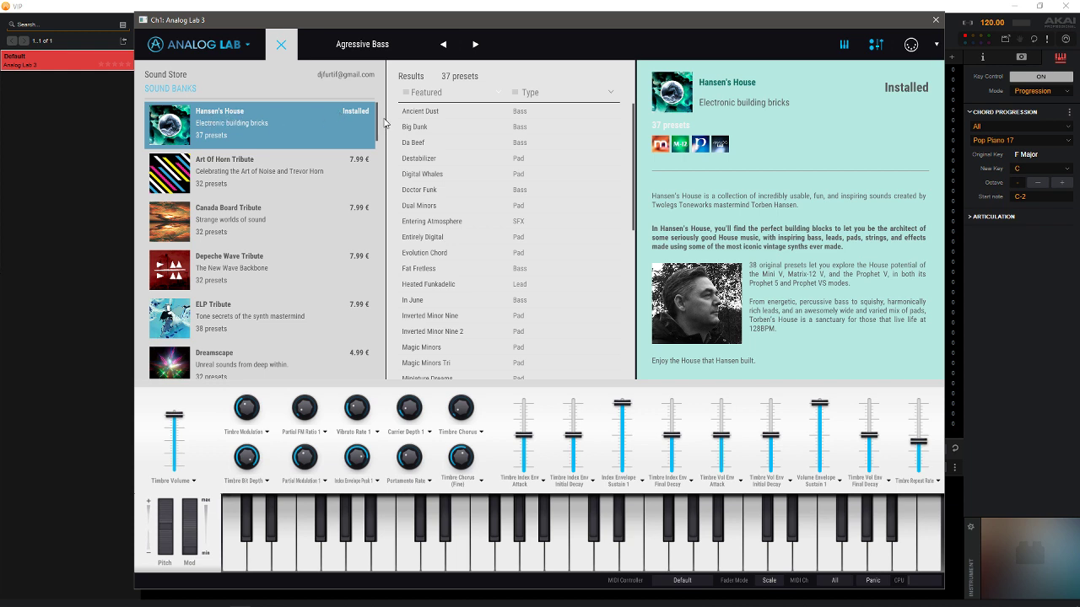
{"action": "scroll", "coordinate": [378, 134], "scroll_direction": "down", "scroll_amount": 1}
{"action": "scroll", "coordinate": [378, 132], "scroll_direction": "up", "scroll_amount": 2}
{"action": "left_click_drag", "start_coordinate": [378, 133], "coordinate": [368, 369]}
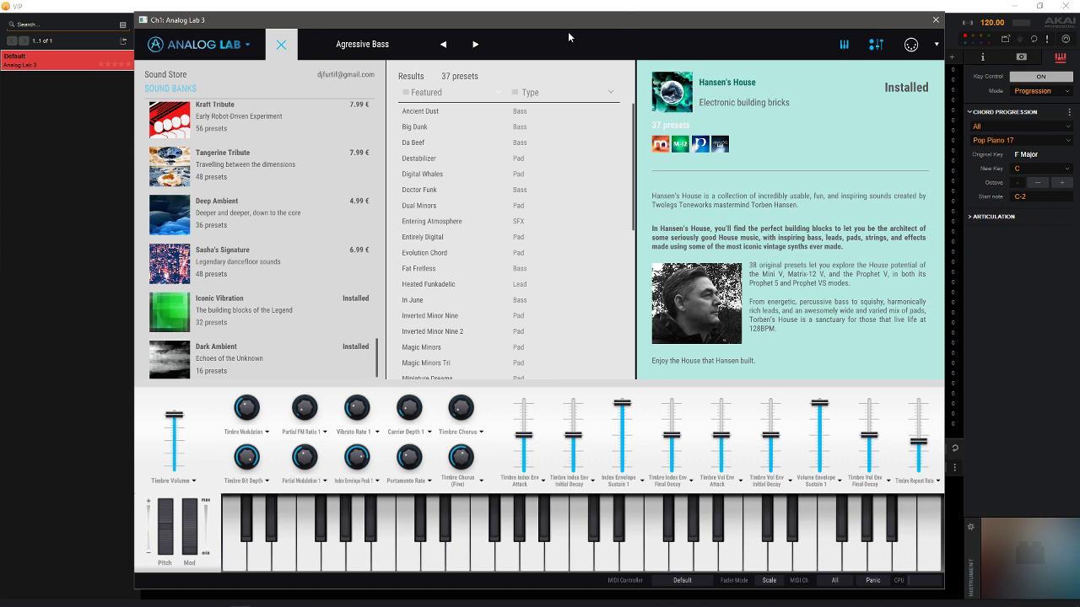
{"action": "left_click", "coordinate": [281, 44]}
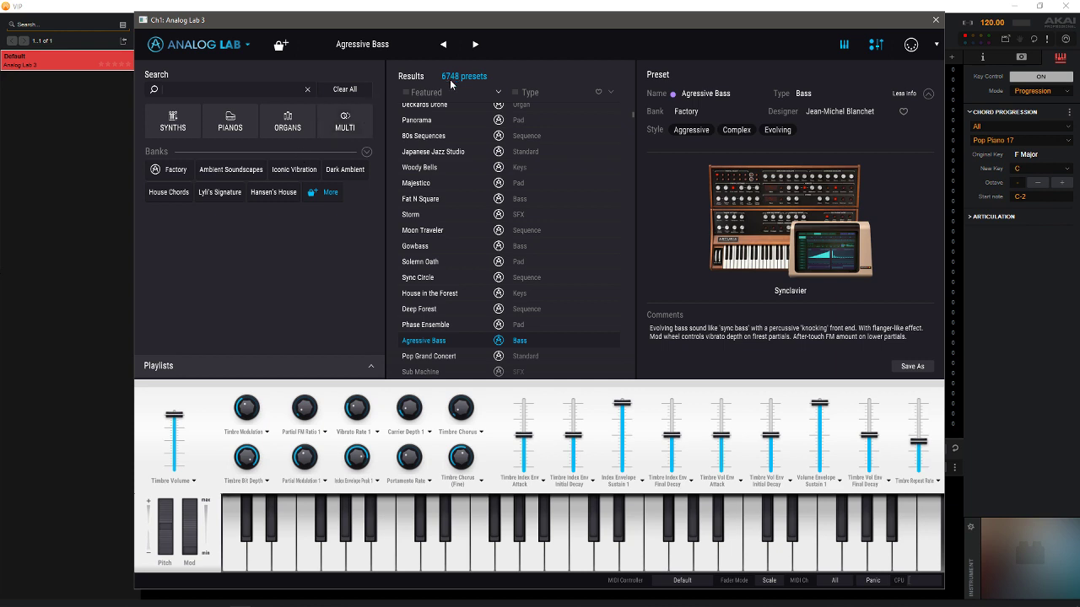
Step: Compare the number of presets offered in the Synths, Pianos, Organs and Multi categories
{"action": "left_click", "coordinate": [174, 122]}
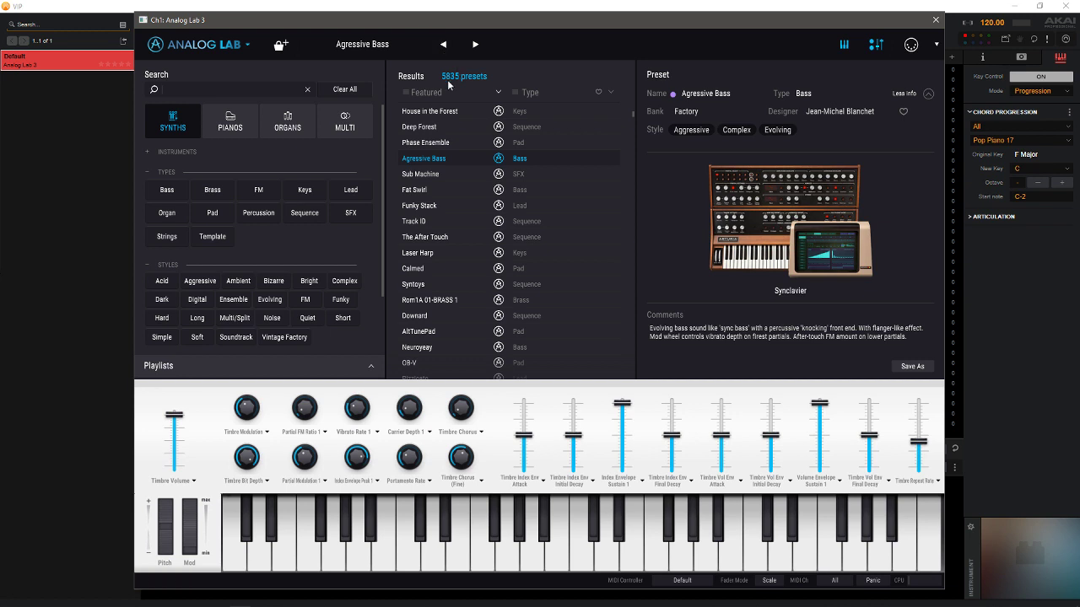
{"action": "left_click", "coordinate": [237, 137]}
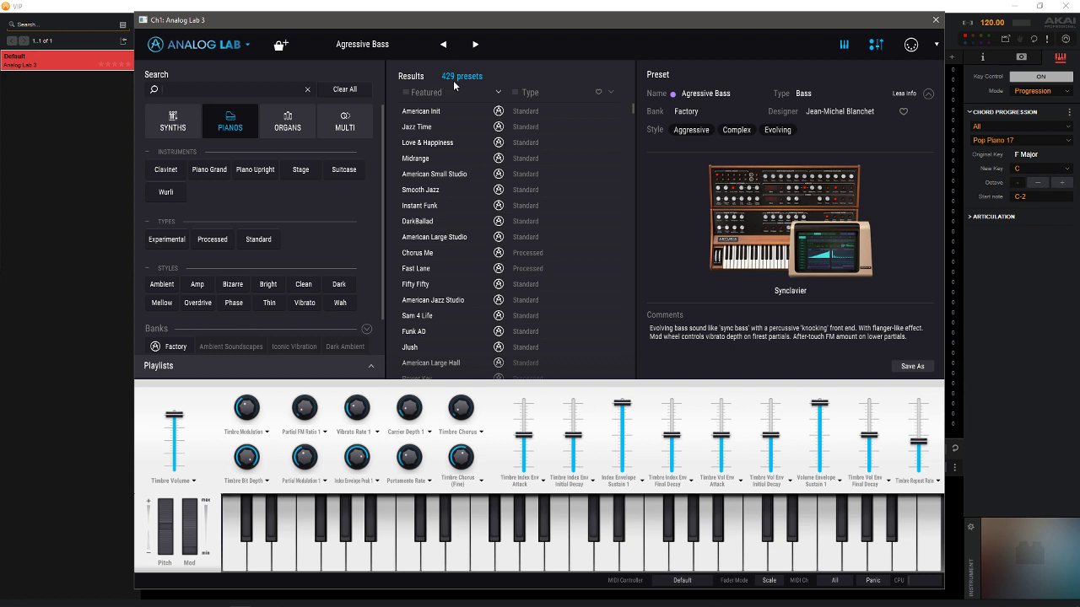
{"action": "left_click", "coordinate": [294, 132]}
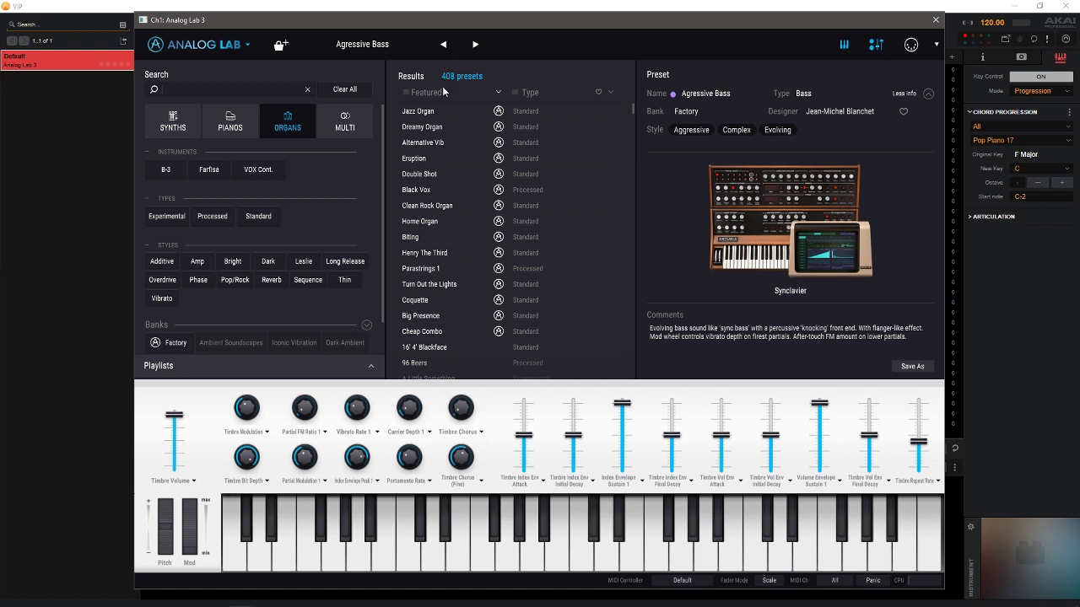
{"action": "left_click", "coordinate": [343, 124]}
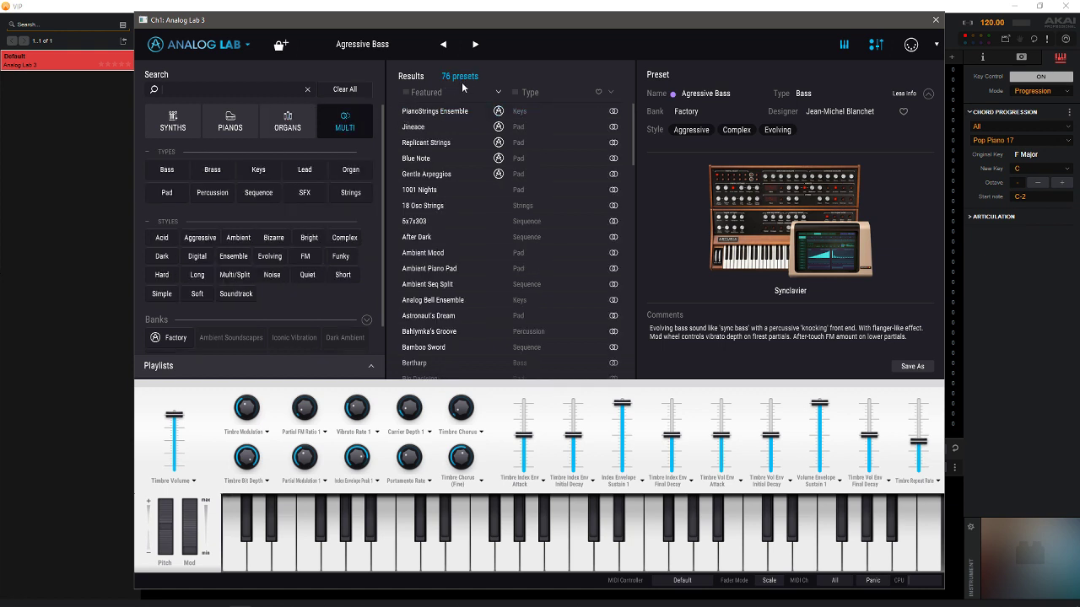
Step: Filter the presets to Synths of the Bass type and show the results from the beginning of the list
{"action": "left_click", "coordinate": [178, 123]}
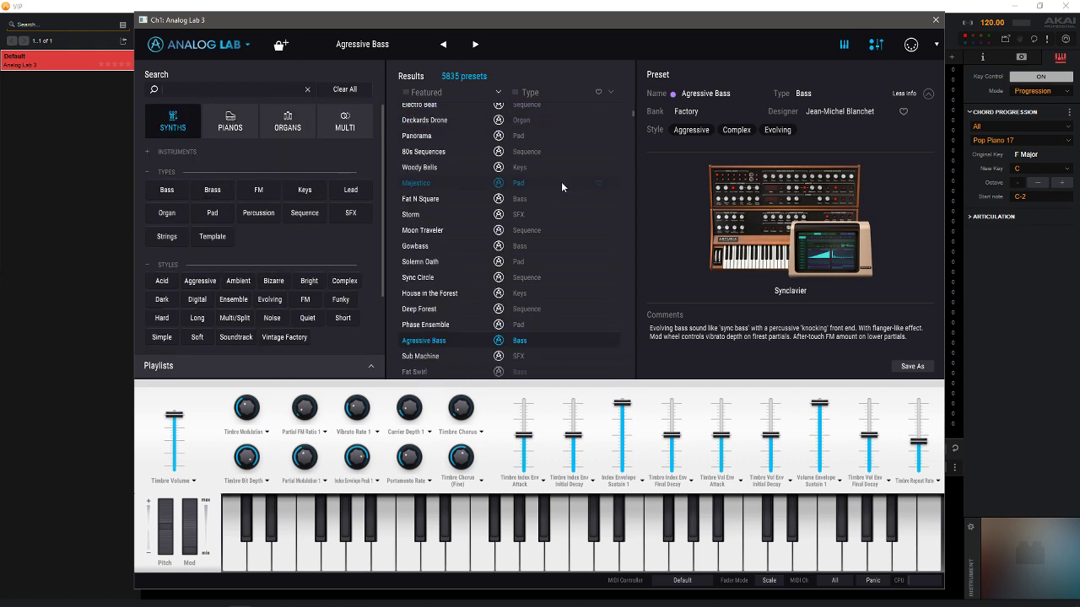
{"action": "scroll", "coordinate": [635, 110], "scroll_direction": "up", "scroll_amount": 4}
{"action": "scroll", "coordinate": [635, 110], "scroll_direction": "up", "scroll_amount": 3}
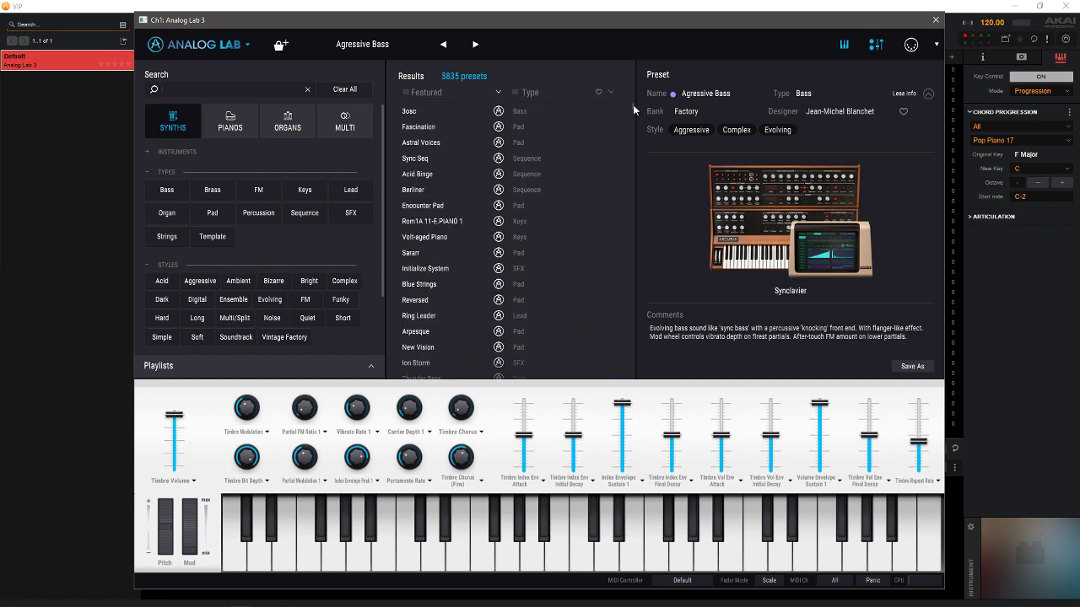
{"action": "left_click", "coordinate": [167, 195]}
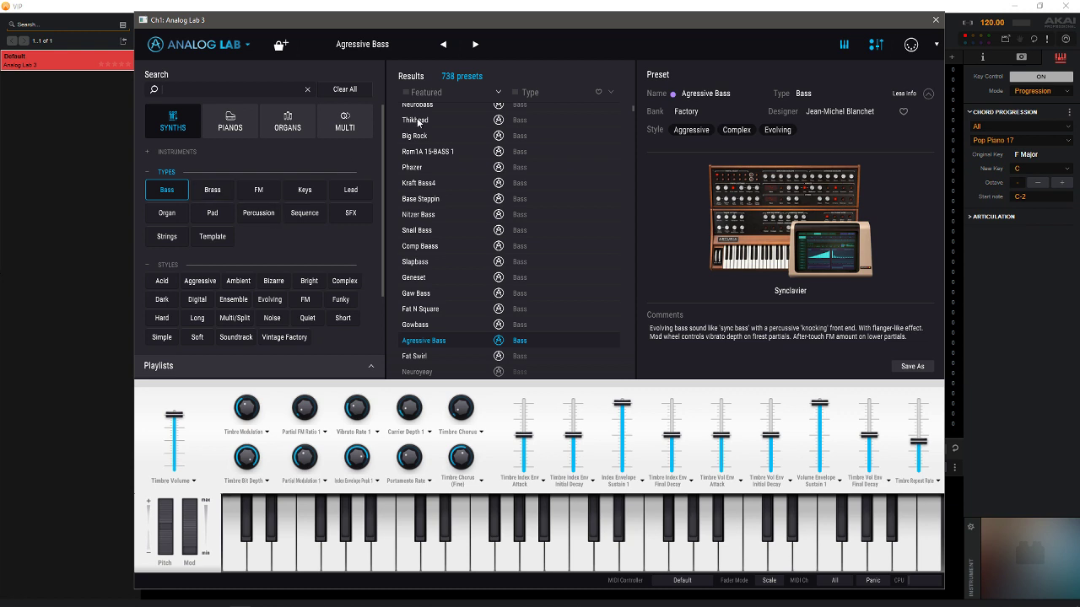
{"action": "left_click_drag", "start_coordinate": [632, 106], "coordinate": [632, 96]}
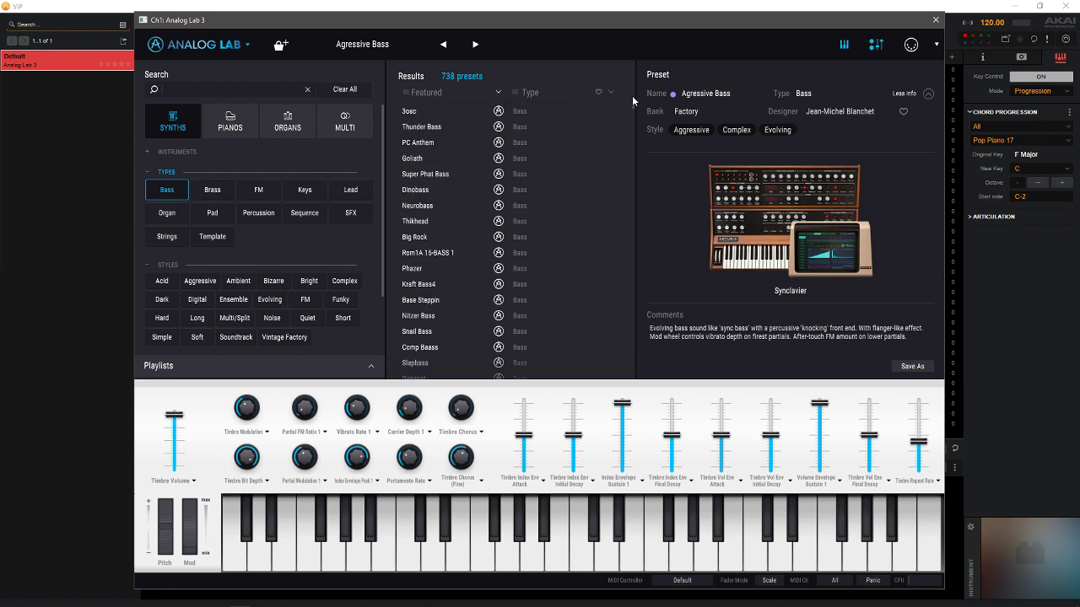
Step: Audition the bass presets 3osc, Thunder Bass and PC Anthem, and finish with Goliath loaded
{"action": "left_click", "coordinate": [416, 112]}
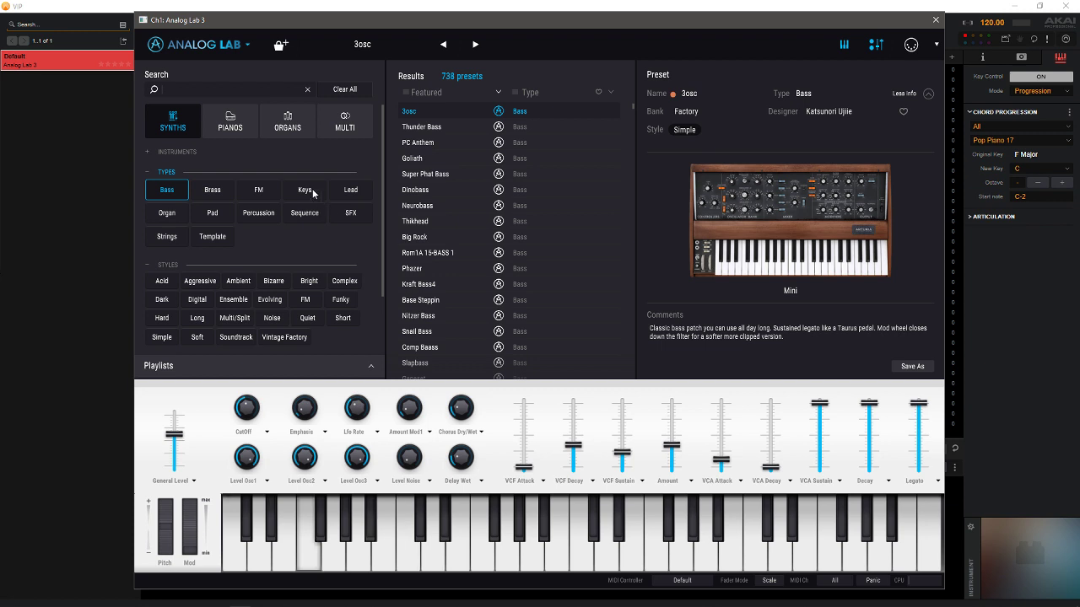
{"action": "left_click", "coordinate": [422, 129]}
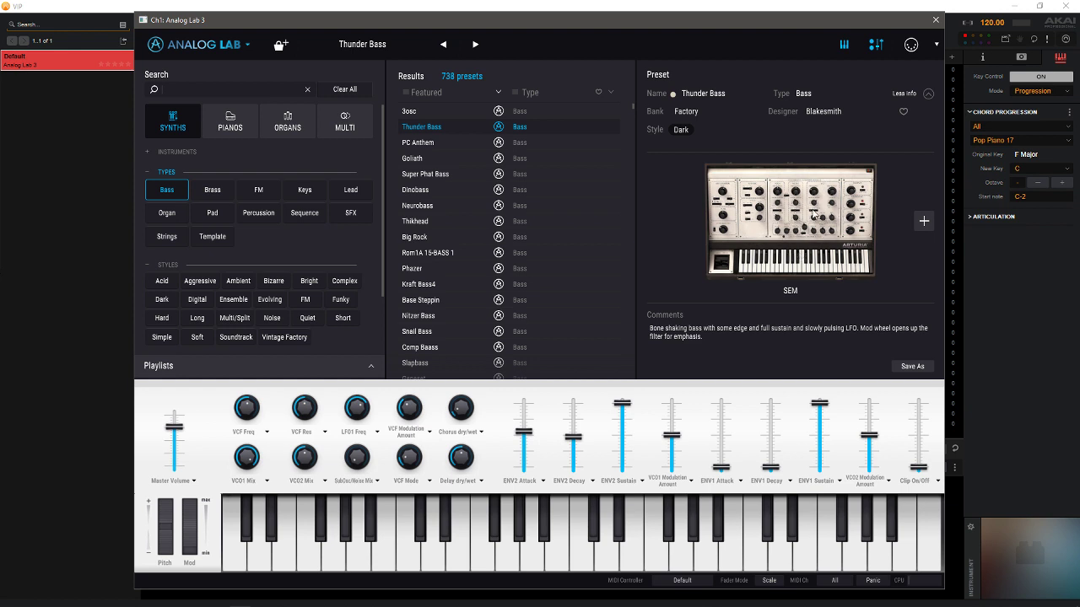
{"action": "left_click", "coordinate": [422, 143]}
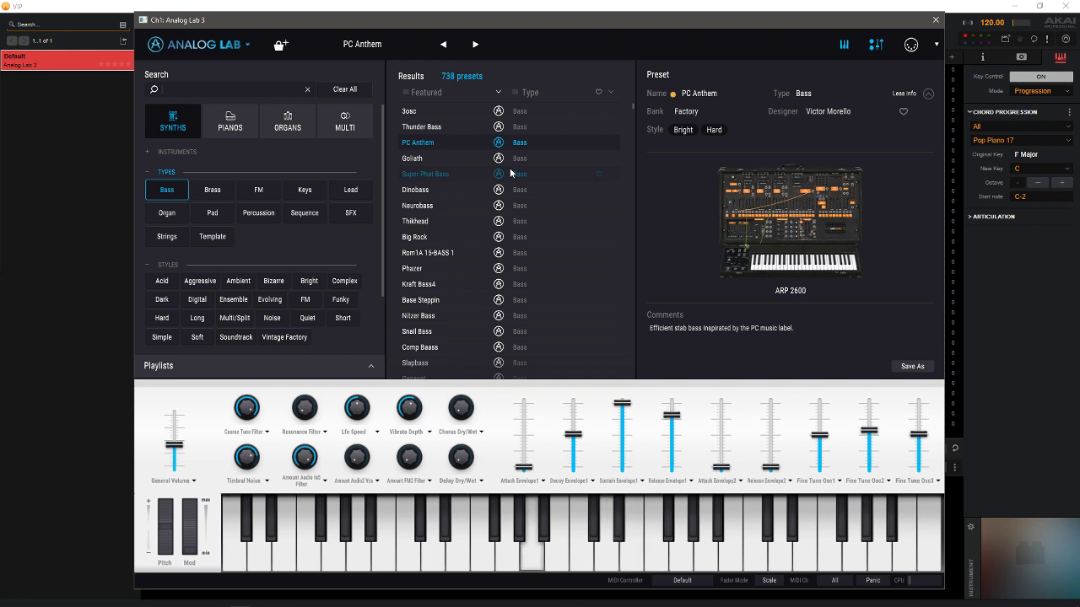
{"action": "left_click", "coordinate": [415, 158]}
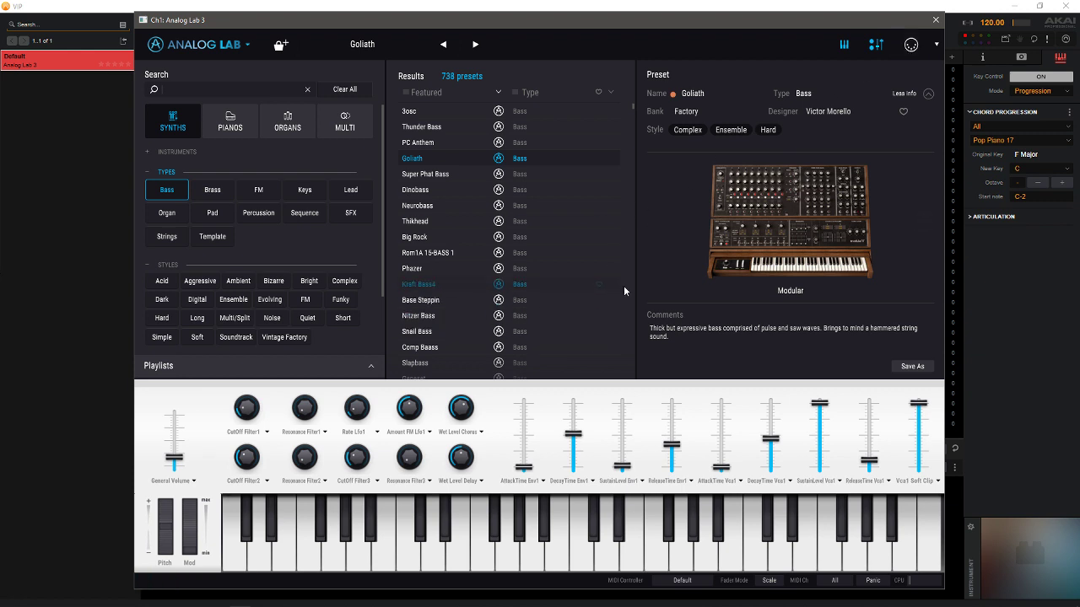
Step: Enter MIDI learn mode, show the MIDI control setup for the CutOff Filter1 knob, and leave the mode
{"action": "left_click", "coordinate": [912, 45]}
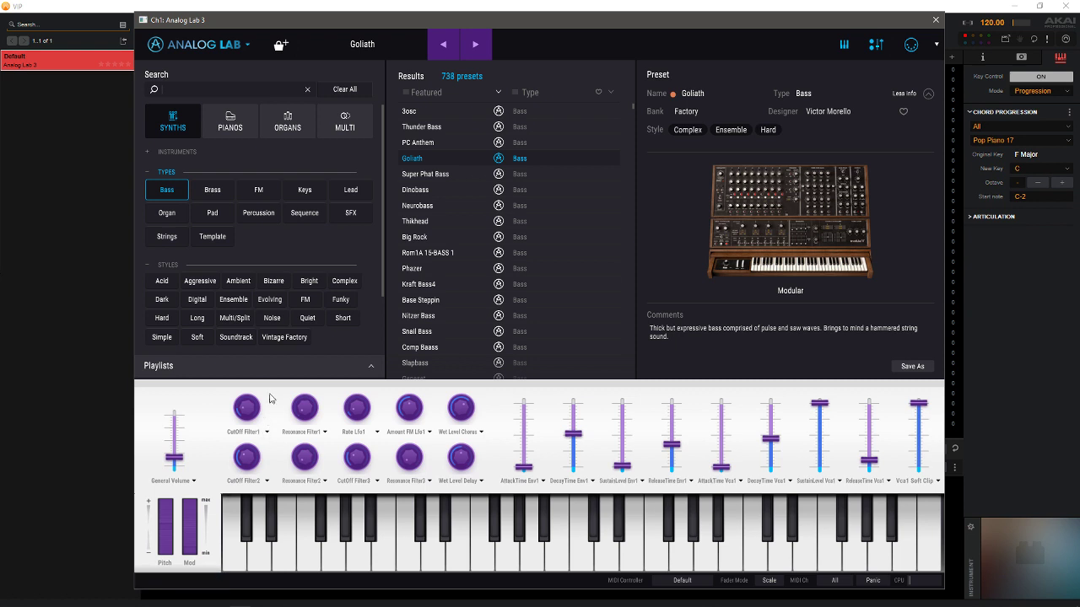
{"action": "left_click", "coordinate": [244, 401]}
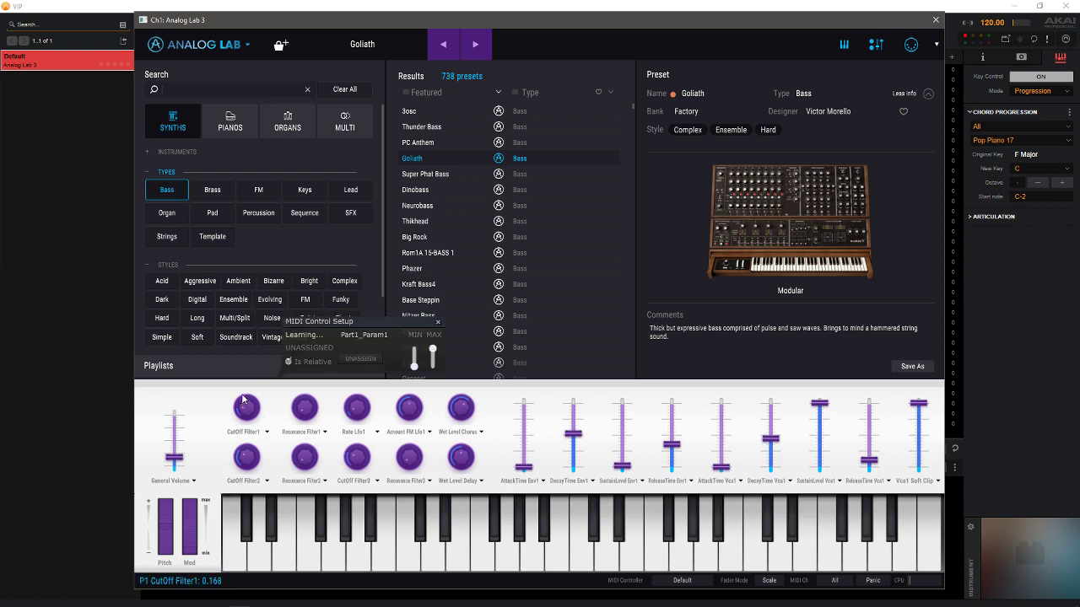
{"action": "left_click", "coordinate": [437, 321]}
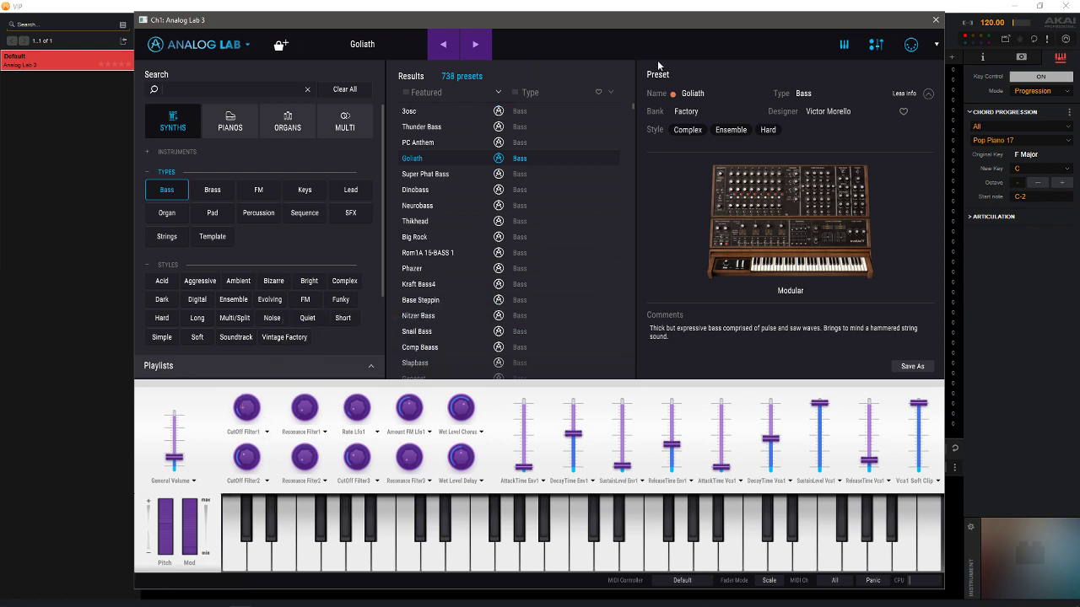
{"action": "left_click", "coordinate": [916, 46]}
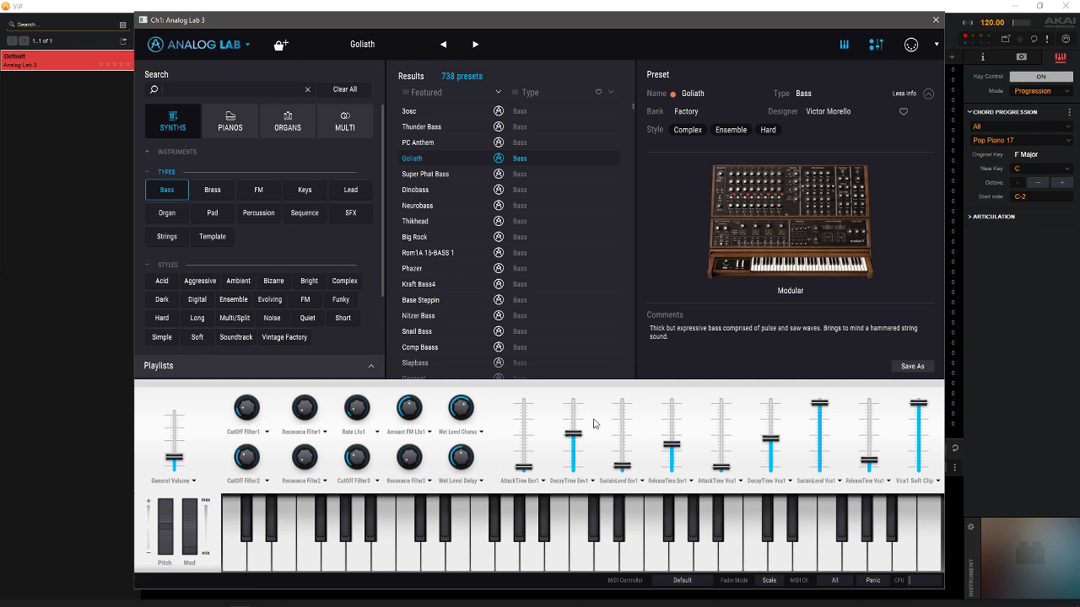
Step: Look through the assignable parameter lists of several Goliath knobs and sliders, from Wet Level Chorus to Vca1 Soft Clip, keeping the current assignments
{"action": "left_click", "coordinate": [480, 432]}
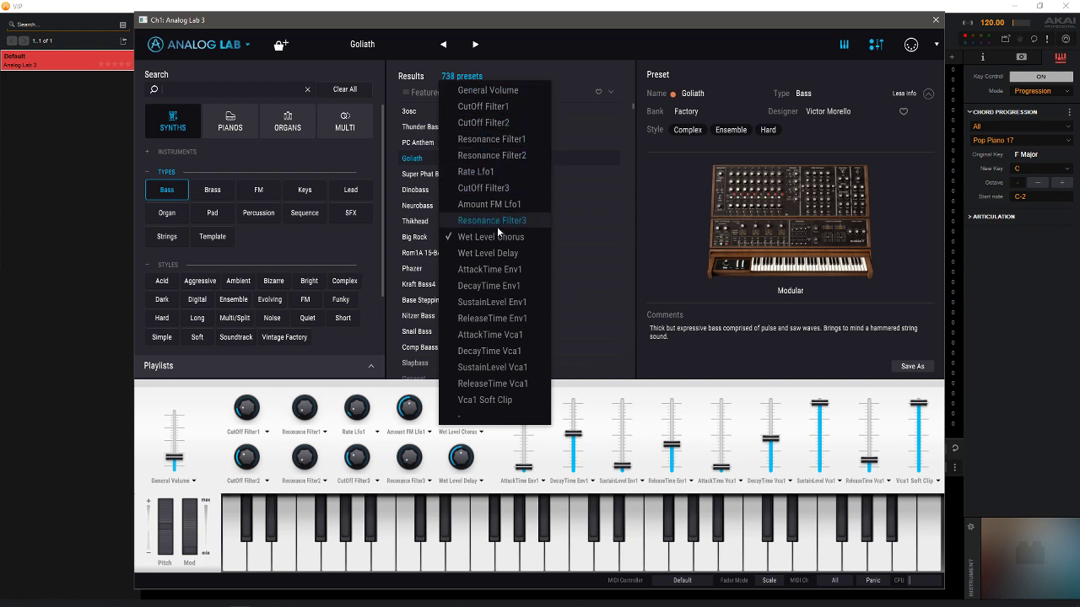
{"action": "left_click", "coordinate": [405, 433]}
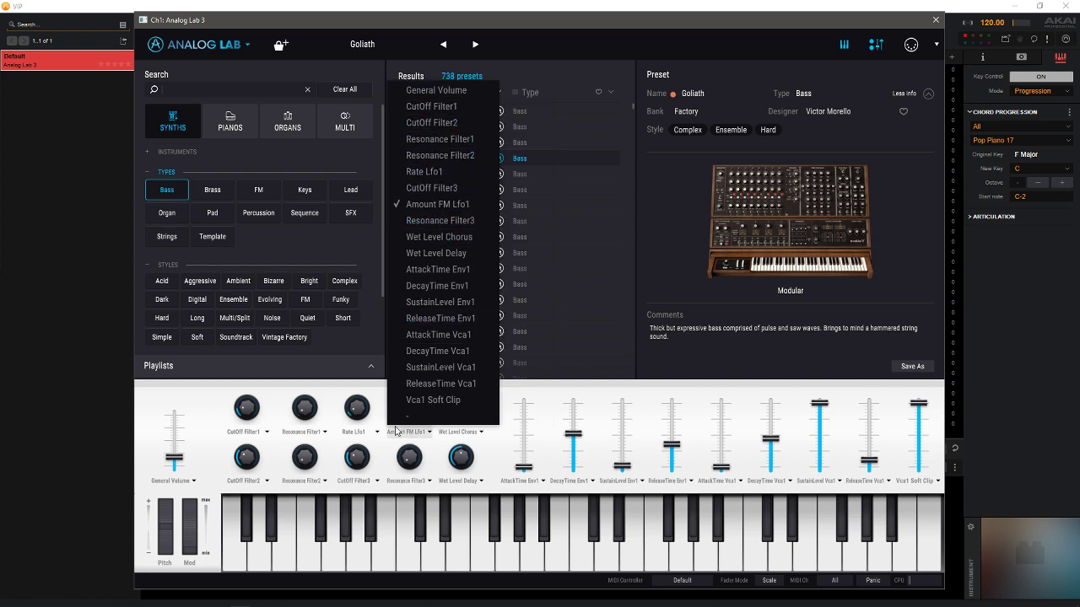
{"action": "left_click", "coordinate": [364, 434]}
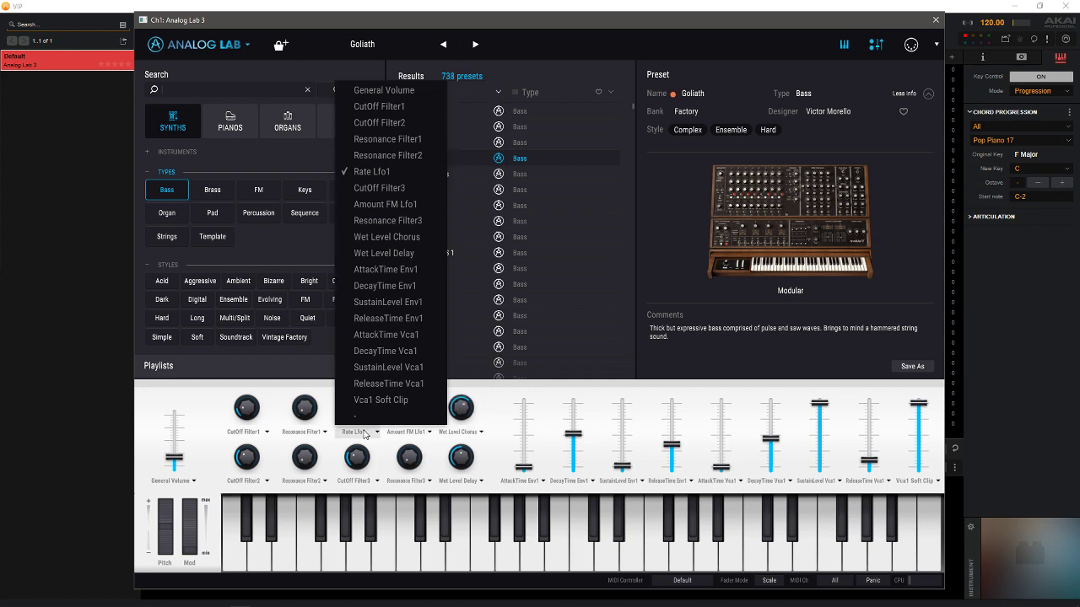
{"action": "left_click", "coordinate": [300, 433]}
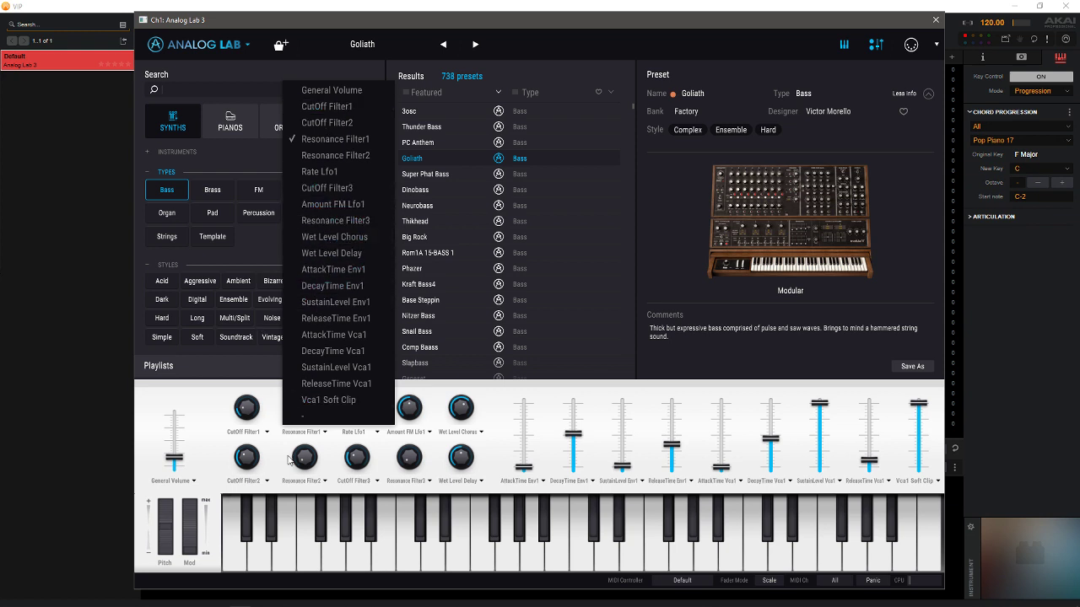
{"action": "left_click", "coordinate": [215, 425]}
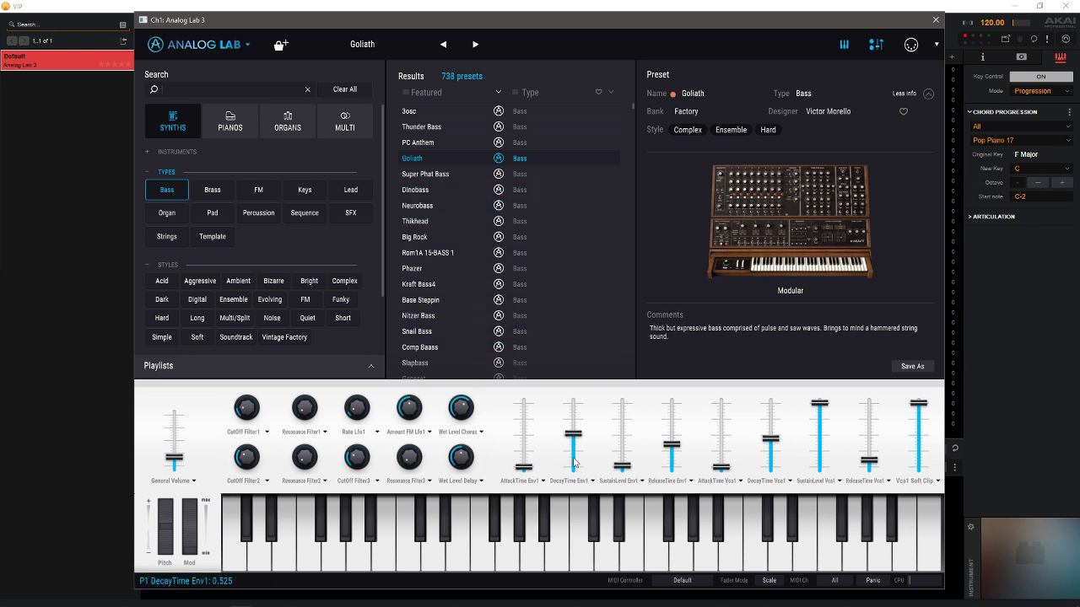
{"action": "left_click", "coordinate": [534, 483]}
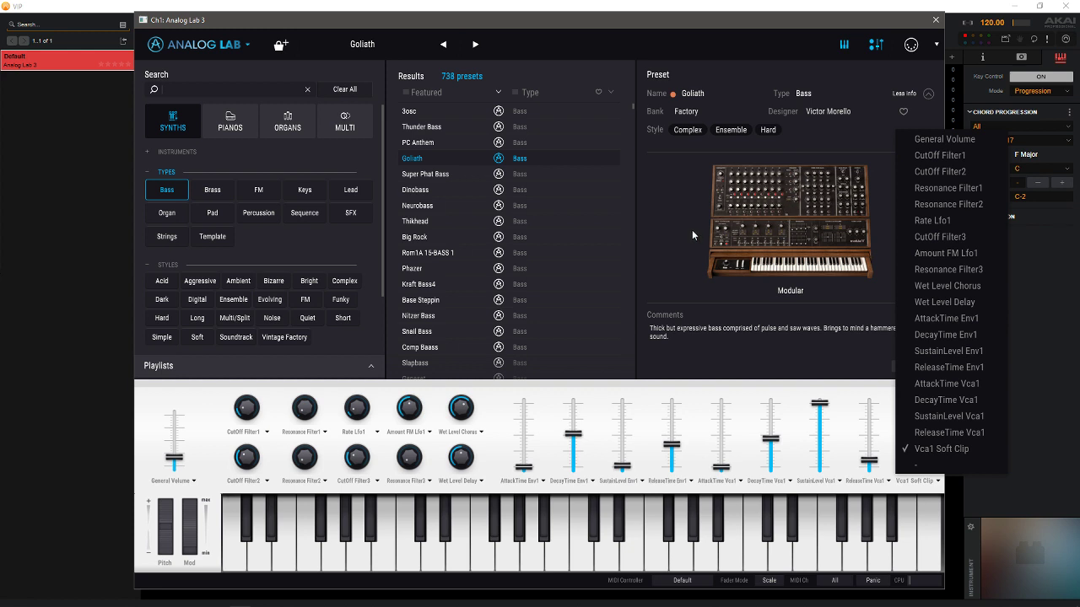
{"action": "left_click", "coordinate": [615, 230]}
{"action": "left_click", "coordinate": [614, 230]}
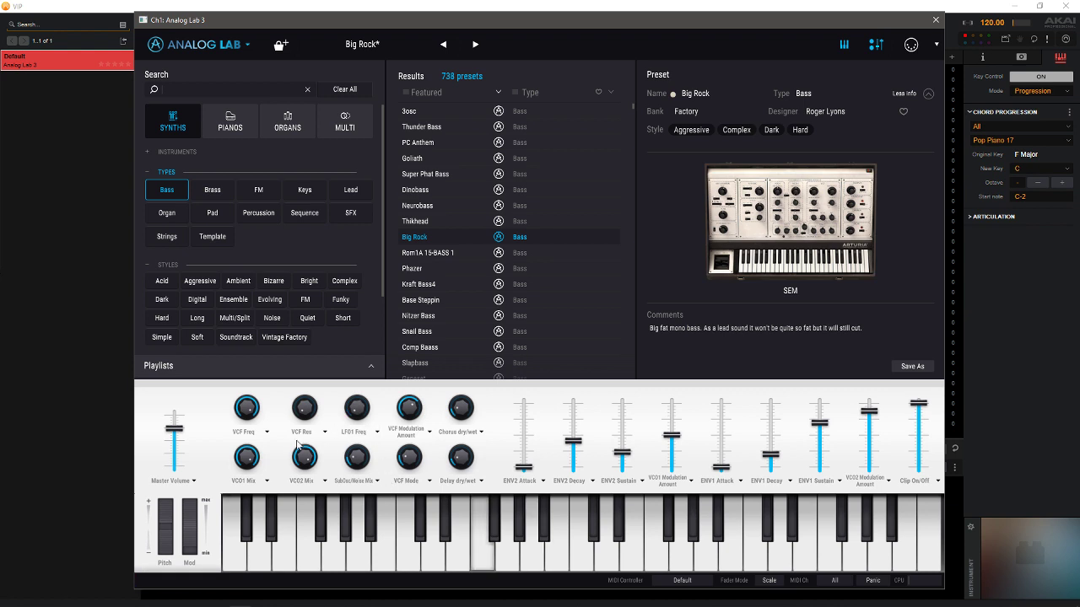
Step: Try out the VCF Freq and VCO1 Mix knobs on the Big Rock preset
{"action": "mouse_move", "coordinate": [246, 408]}
{"action": "left_mouse_down"}
{"action": "mouse_move", "coordinate": [282, 484]}
{"action": "mouse_move", "coordinate": [263, 429]}
{"action": "mouse_move", "coordinate": [264, 491]}
{"action": "mouse_move", "coordinate": [246, 424]}
{"action": "left_mouse_up"}
{"action": "left_click_drag", "start_coordinate": [248, 465], "coordinate": [301, 464]}
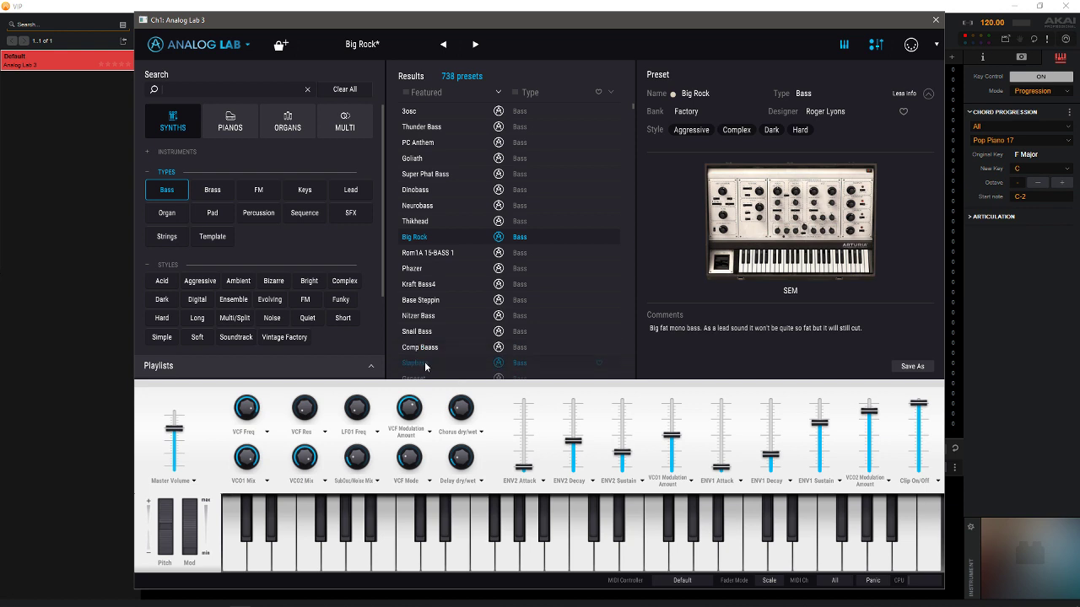
Step: Audition the bass presets Slapbass, Mylo Bass, 3oct Saw and 4 Mono Synth, trying the LFO1 Speed knob on 4 Mono Synth
{"action": "left_click", "coordinate": [425, 363]}
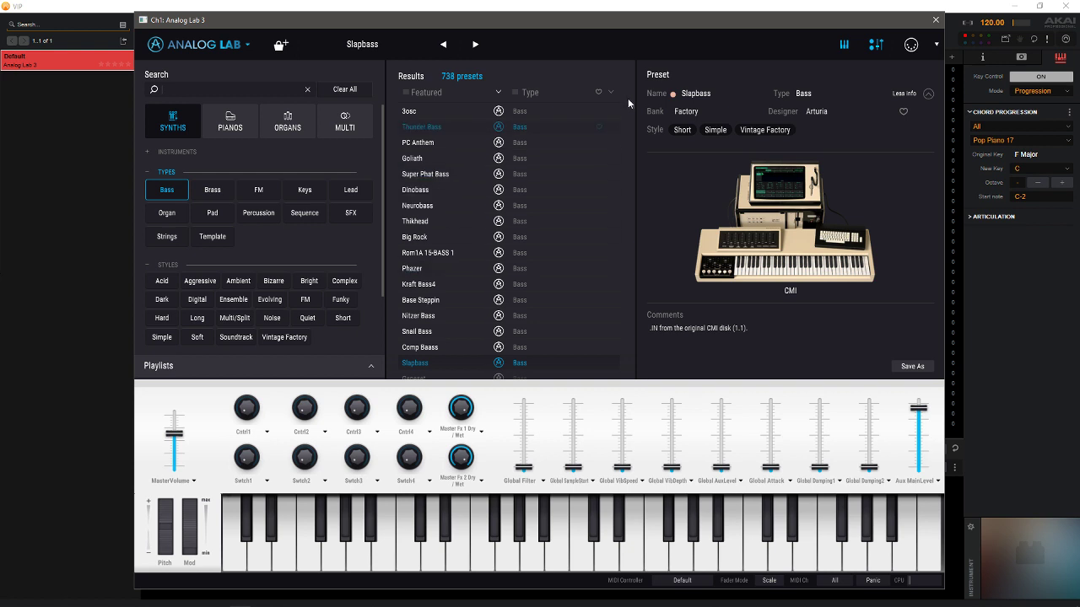
{"action": "left_click_drag", "start_coordinate": [631, 106], "coordinate": [635, 113]}
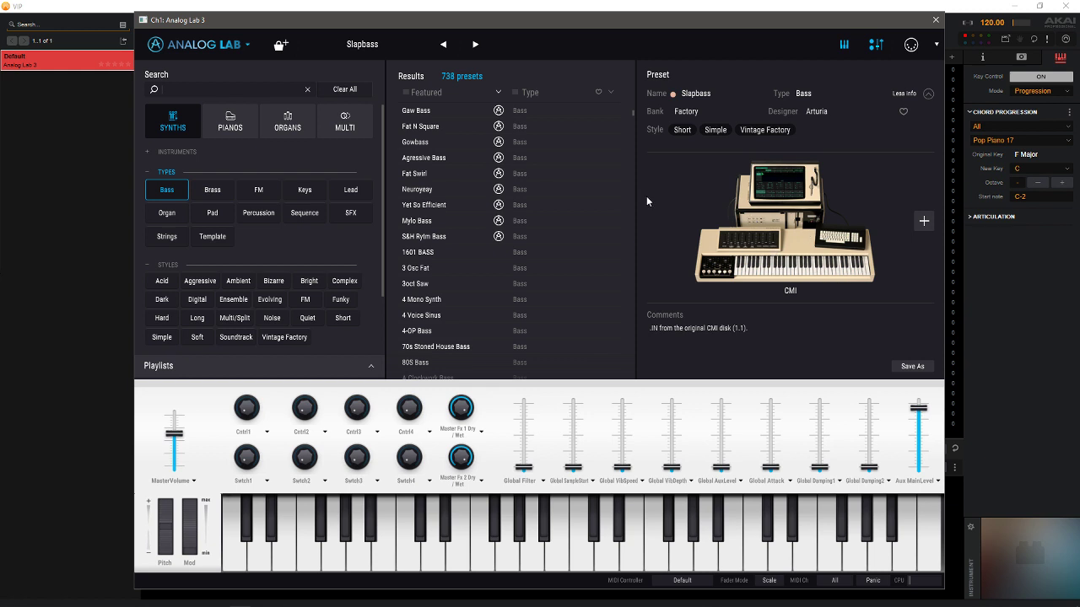
{"action": "left_click", "coordinate": [432, 218]}
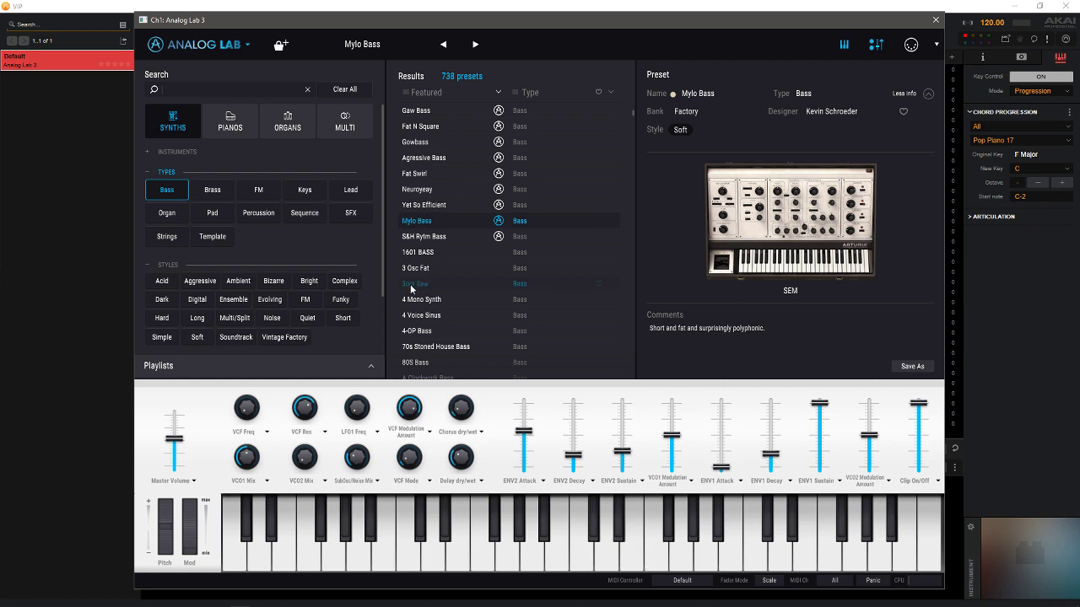
{"action": "left_click", "coordinate": [411, 287]}
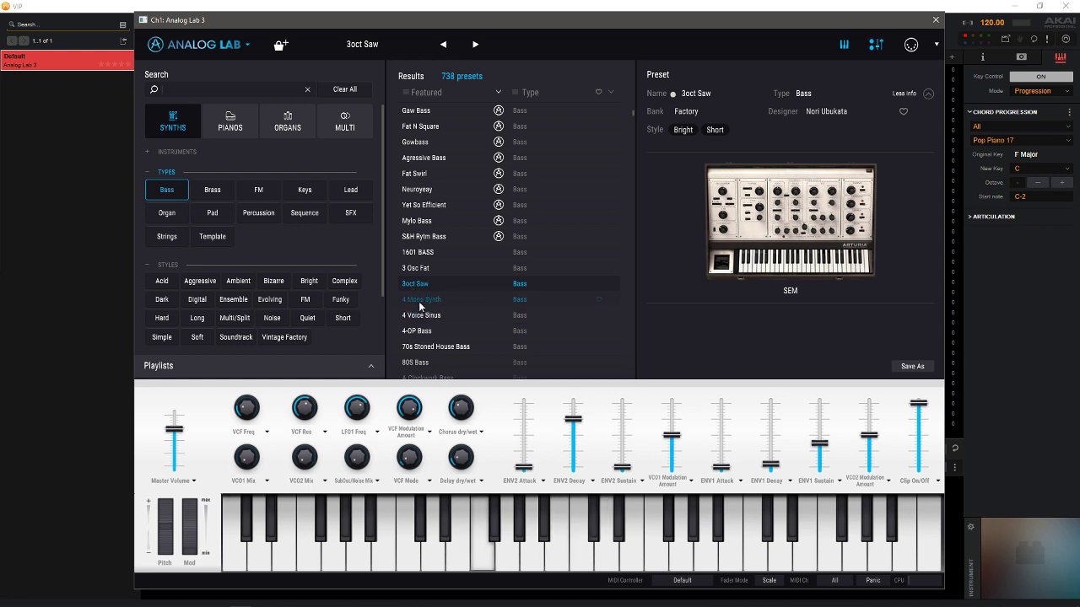
{"action": "left_click", "coordinate": [420, 300]}
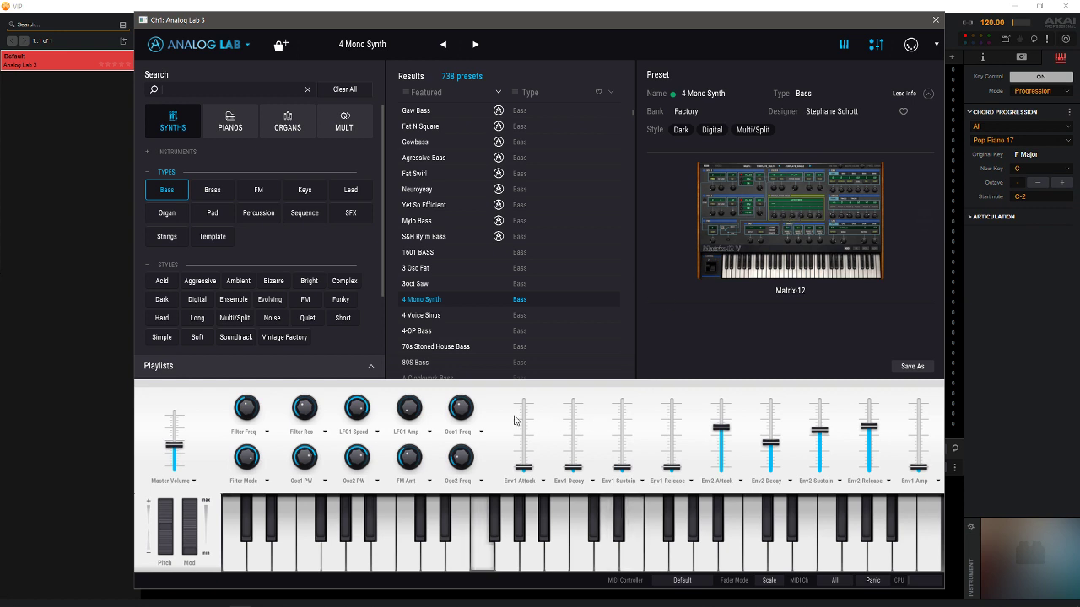
{"action": "left_click_drag", "start_coordinate": [364, 415], "coordinate": [352, 384]}
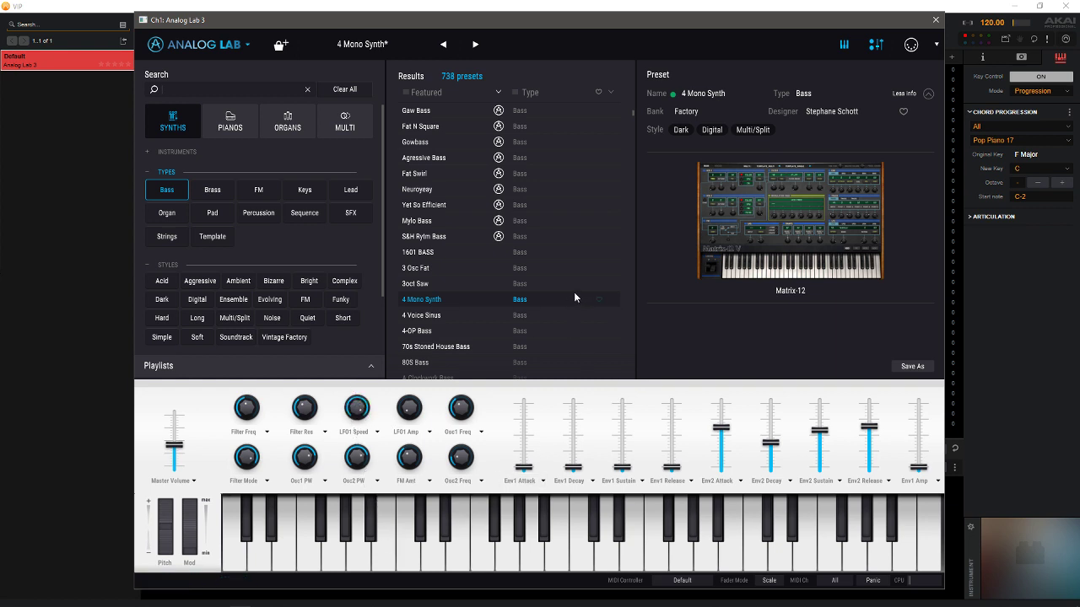
Step: Audition the bass presets 4 Voice Sinus, 70s Stoned House Bass, Atari 520st and Attacksch
{"action": "left_click", "coordinate": [413, 316]}
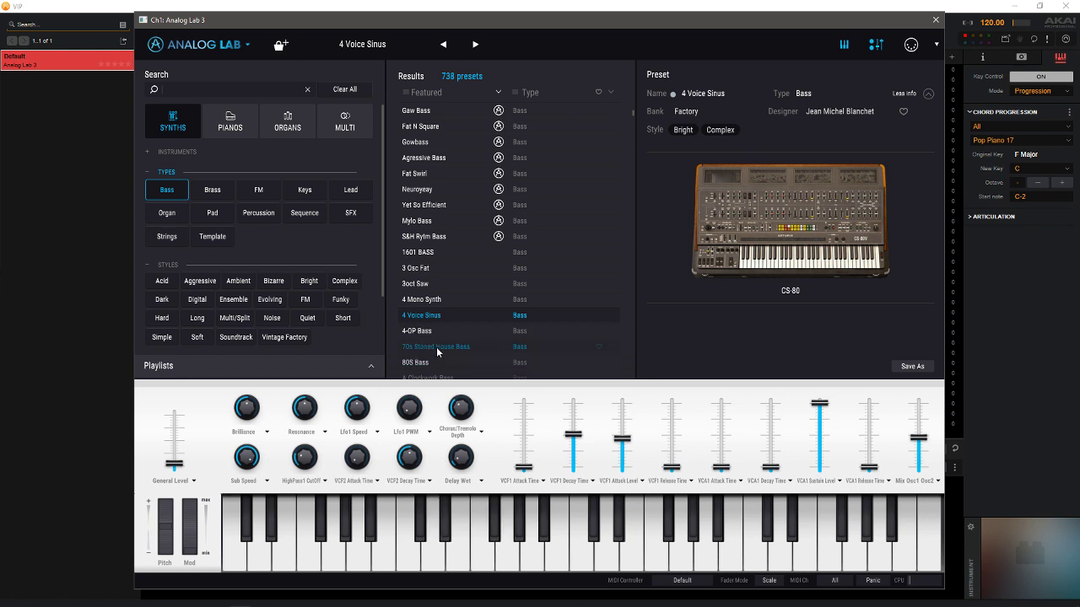
{"action": "left_click", "coordinate": [436, 347]}
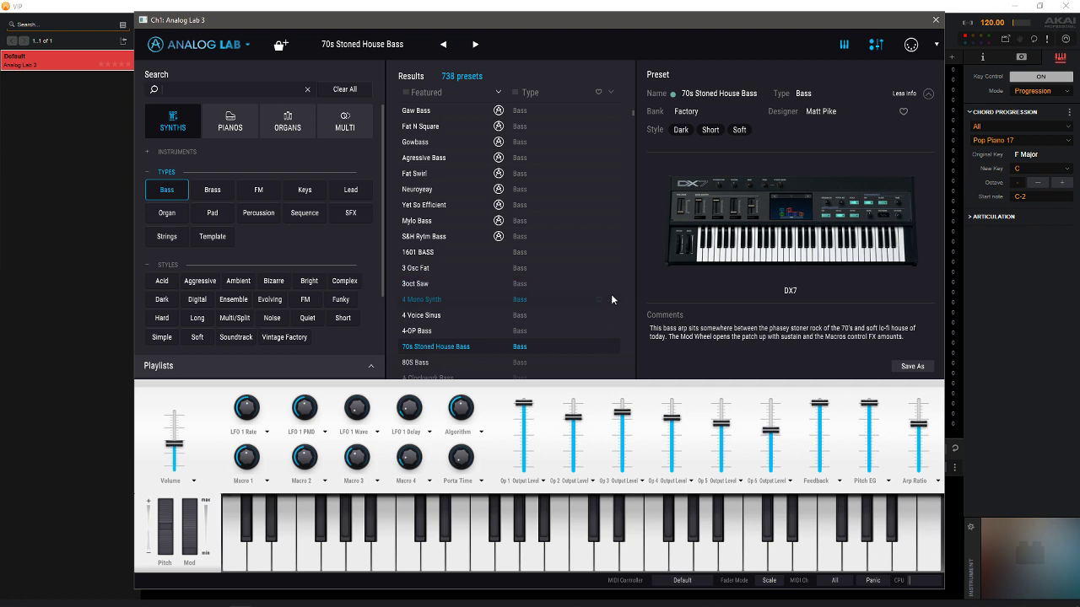
{"action": "left_click_drag", "start_coordinate": [632, 113], "coordinate": [636, 122]}
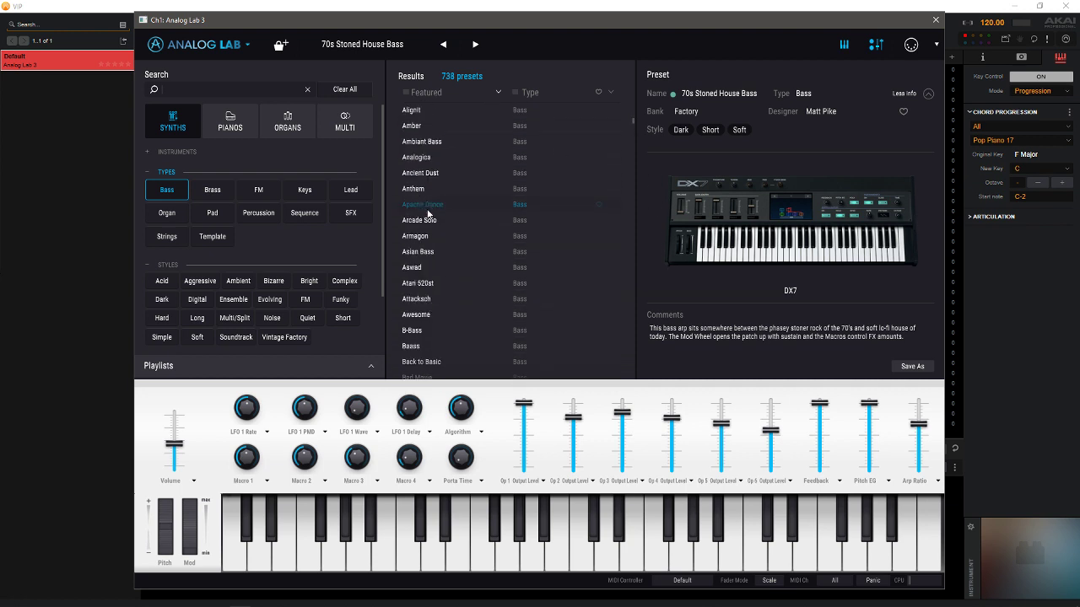
{"action": "left_click", "coordinate": [417, 283]}
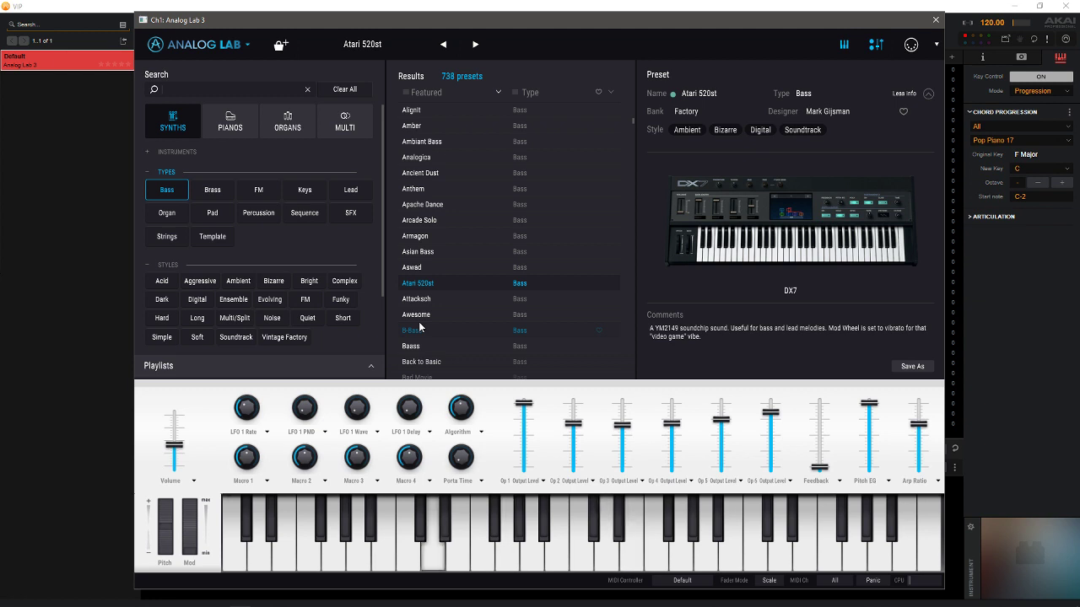
{"action": "left_click", "coordinate": [426, 298]}
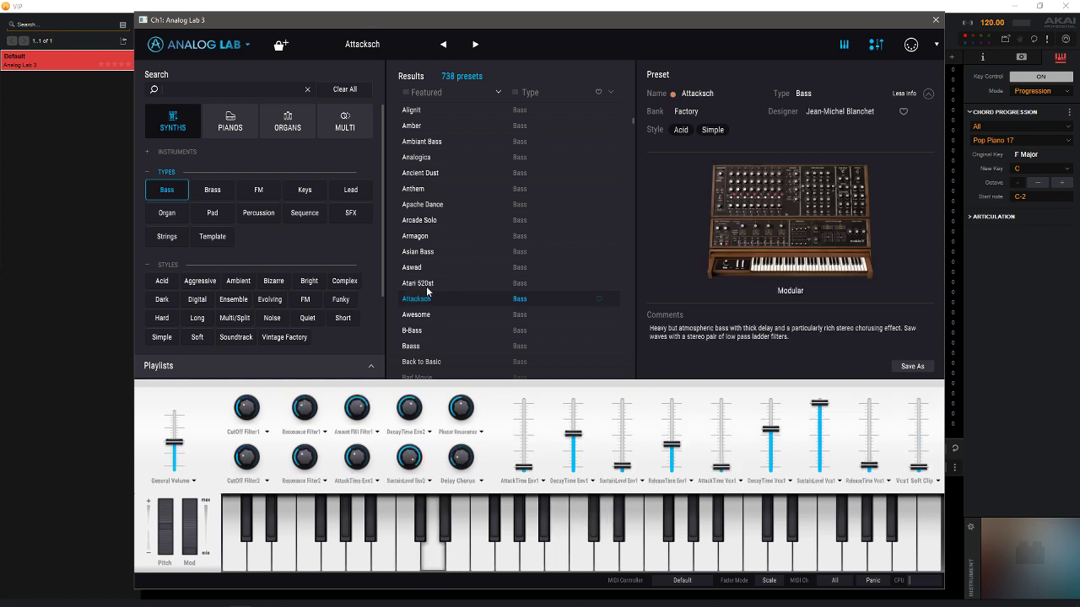
Step: Limit the results to liked presets and restore the full list of bass presets
{"action": "left_click", "coordinate": [598, 92]}
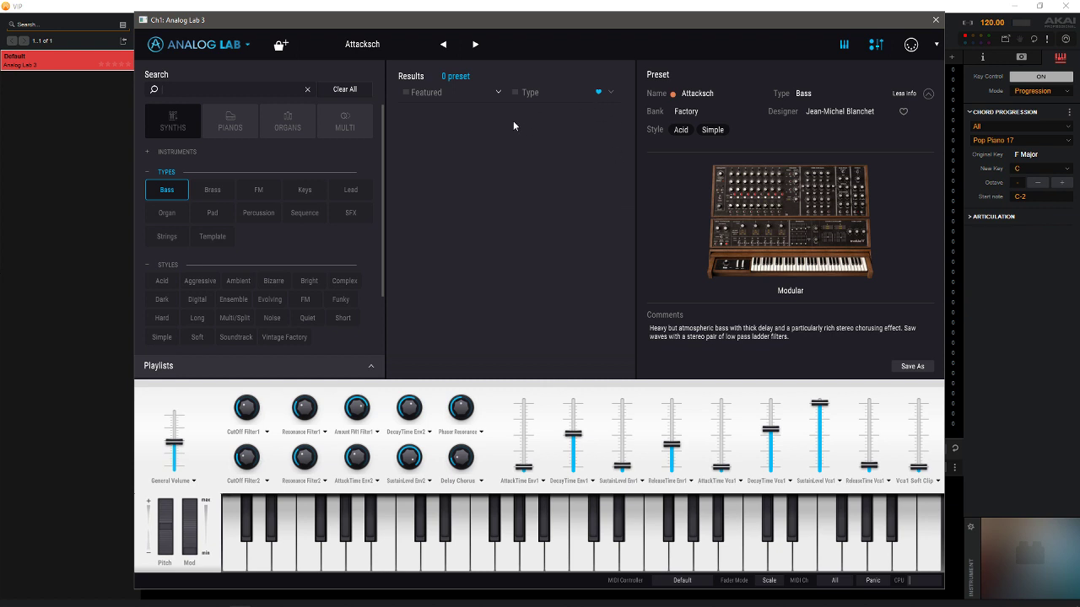
{"action": "left_click", "coordinate": [599, 93]}
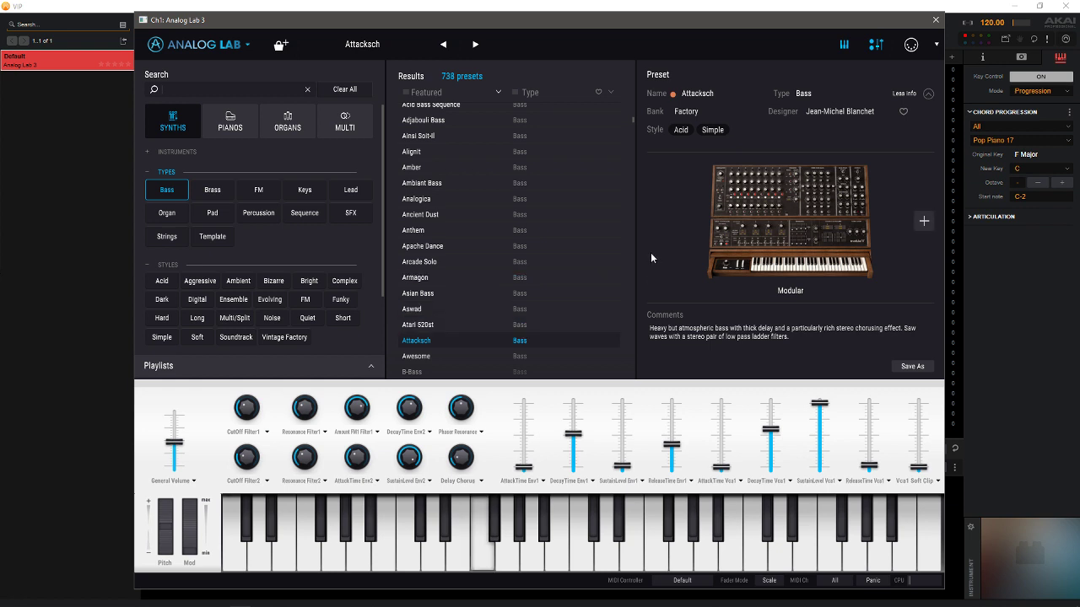
Step: Load the Bass Wood preset and build a multi from it with Basser on Part 2
{"action": "left_click_drag", "start_coordinate": [633, 120], "coordinate": [632, 139]}
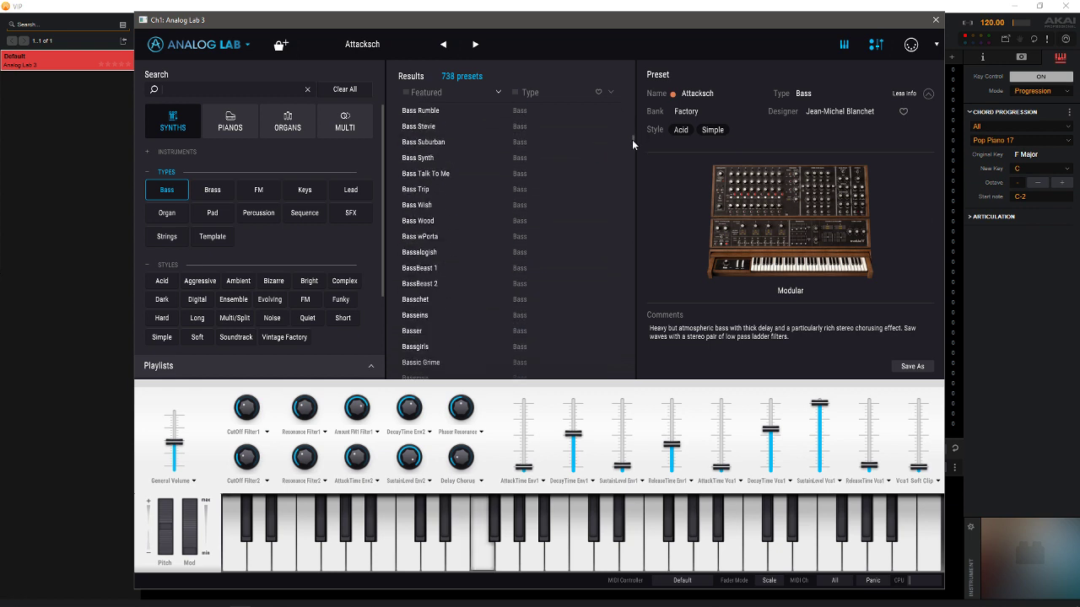
{"action": "left_click", "coordinate": [432, 222]}
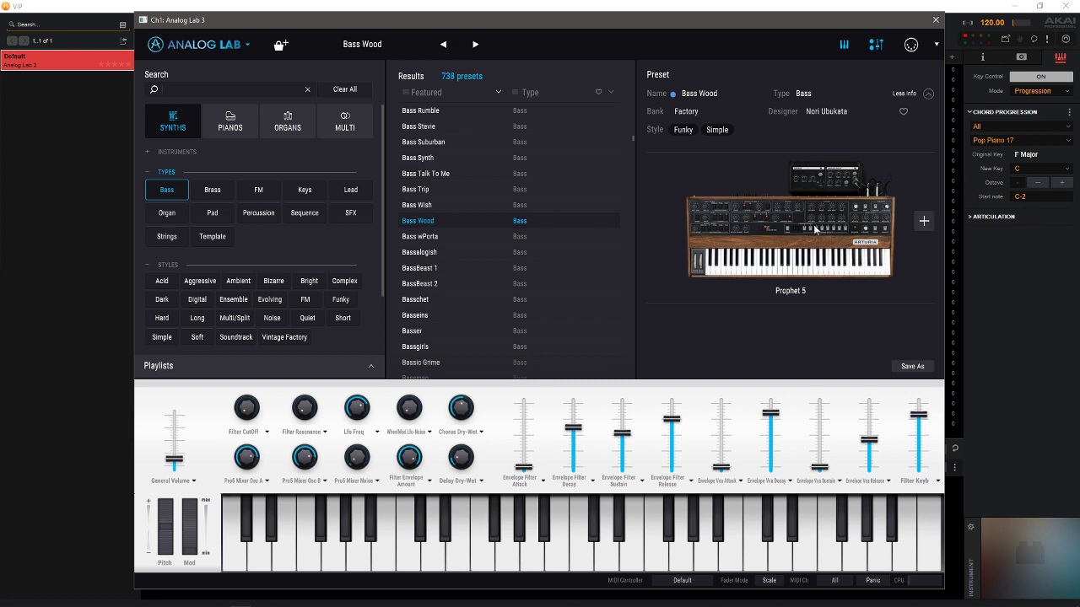
{"action": "left_click", "coordinate": [924, 221]}
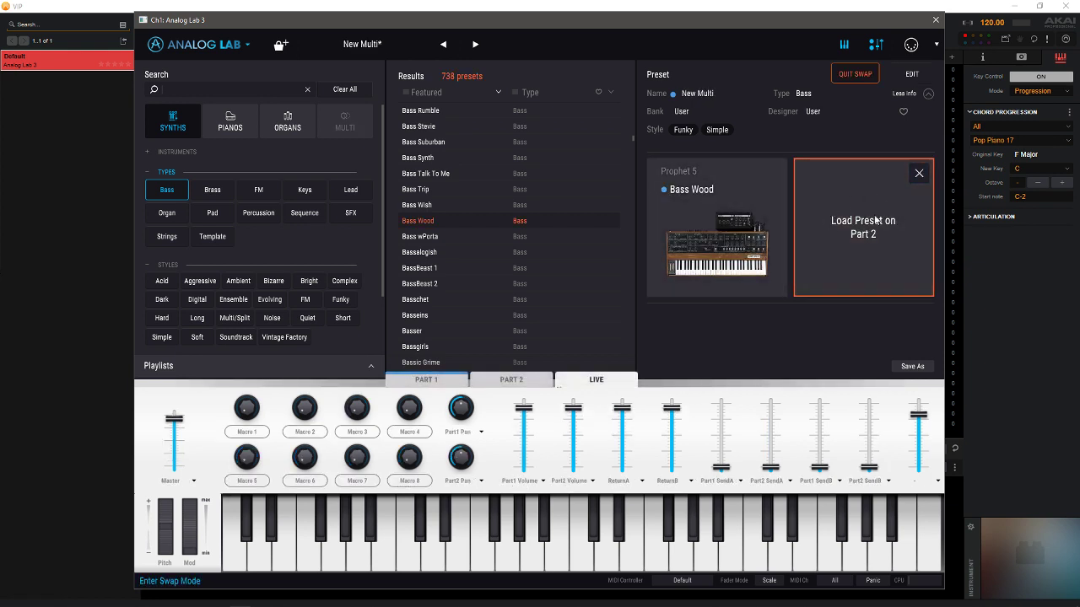
{"action": "left_click", "coordinate": [423, 331]}
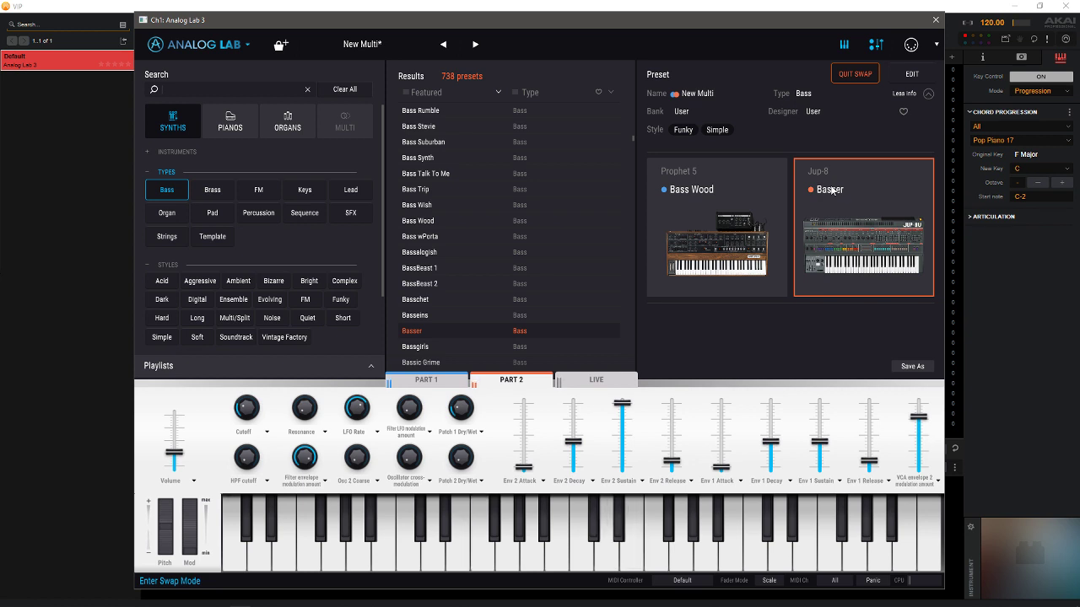
Step: Compare the controls of Part 1 and Part 2 of the multi, ending on the Live controls
{"action": "left_click", "coordinate": [425, 381]}
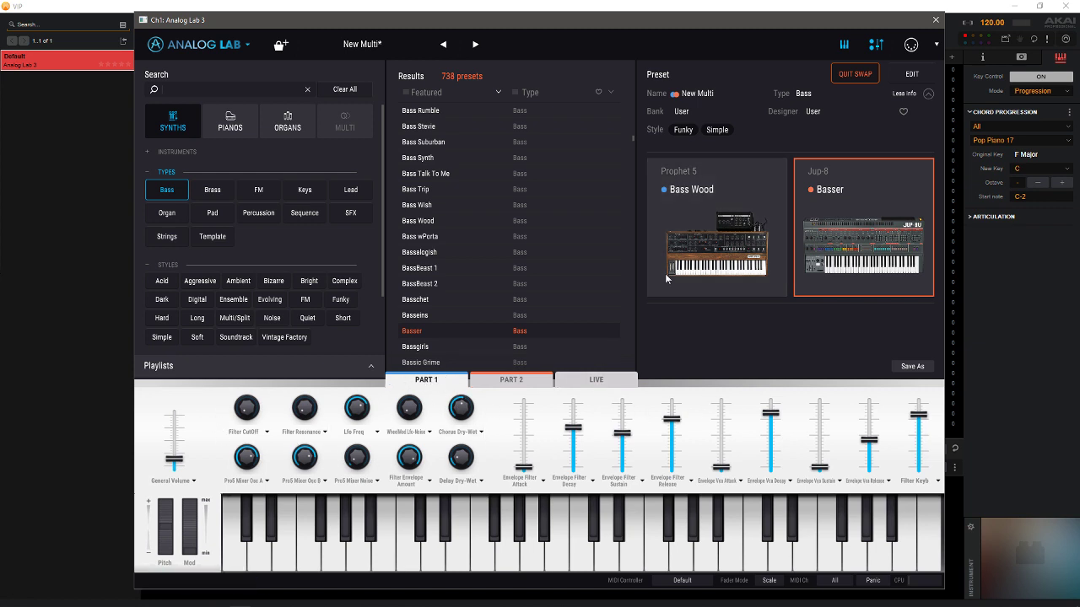
{"action": "left_click", "coordinate": [524, 382]}
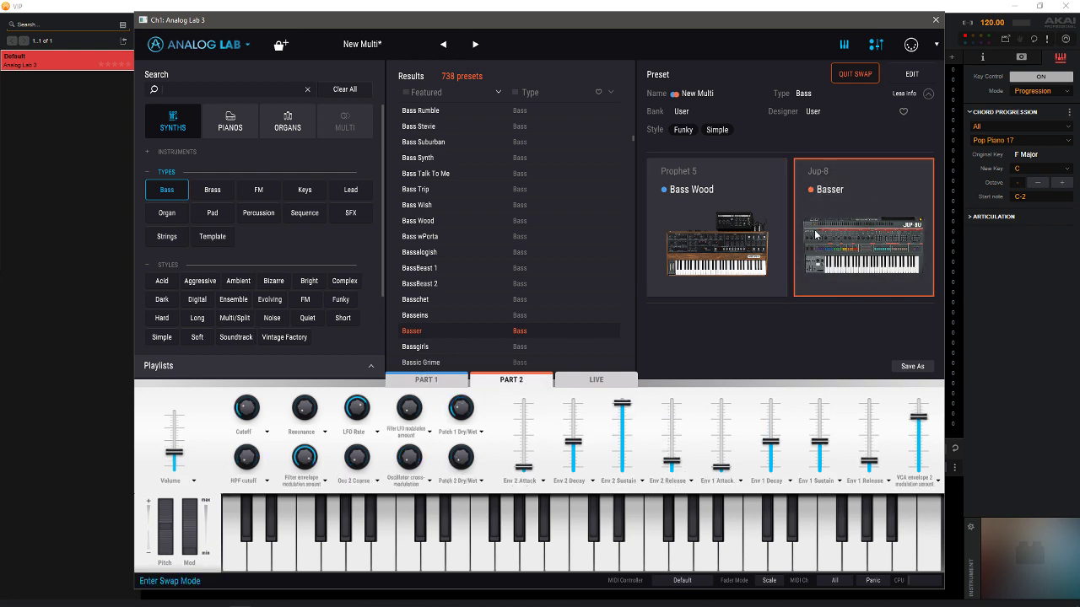
{"action": "left_click", "coordinate": [605, 381]}
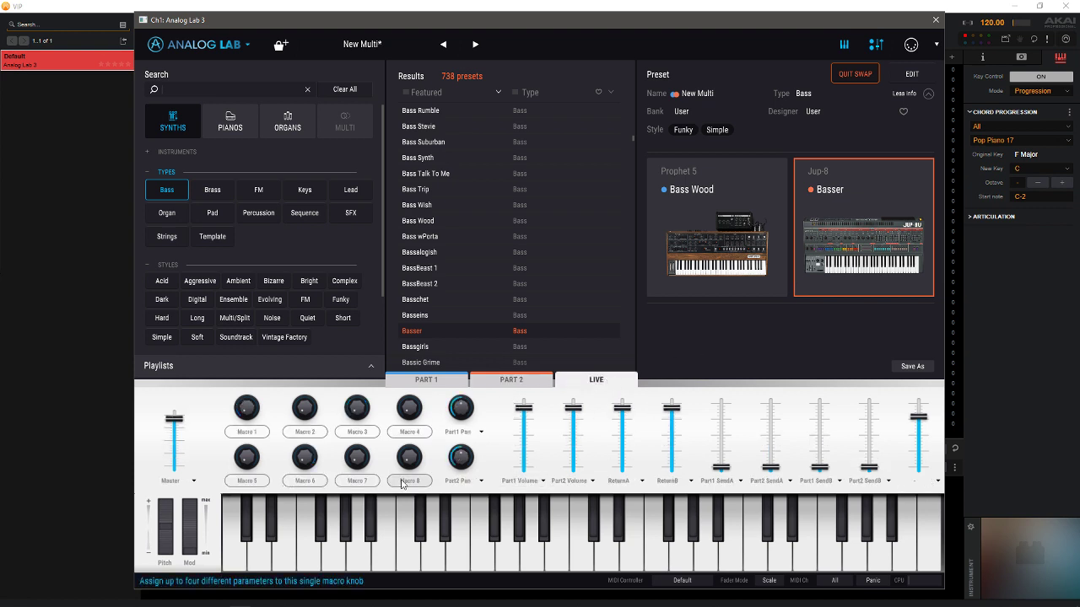
Step: Open Macro 1 for editing and view the Part 1 parameters available for its first slot, without assigning one
{"action": "left_click", "coordinate": [247, 432]}
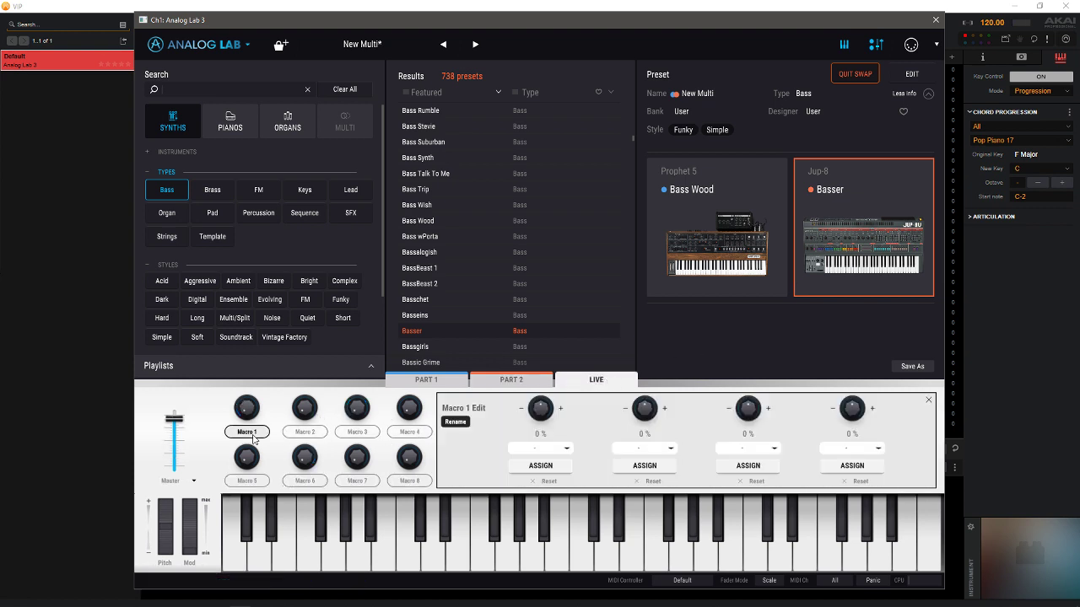
{"action": "left_click", "coordinate": [564, 449]}
{"action": "mouse_move", "coordinate": [549, 472]}
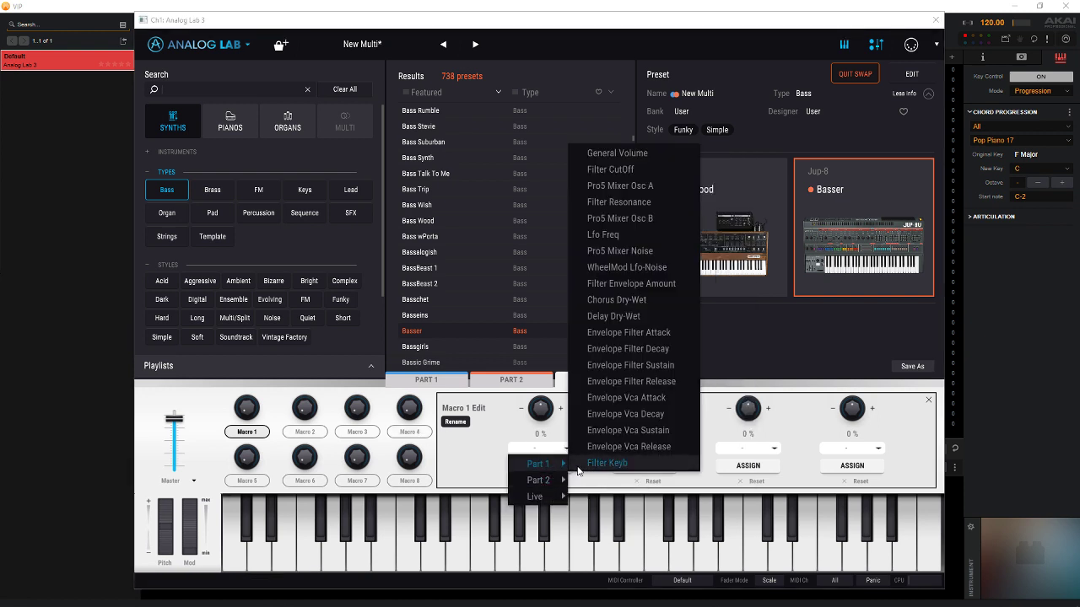
{"action": "left_click", "coordinate": [525, 430]}
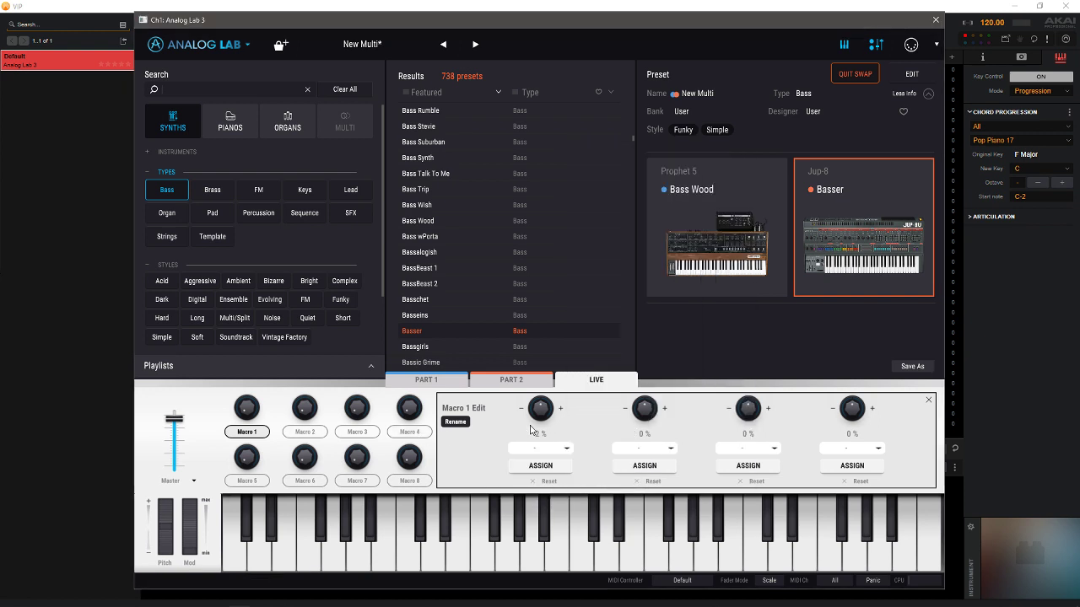
Step: View the Part 1 and Live parameters available for Macro 1's second slot, without assigning one
{"action": "left_click", "coordinate": [672, 449]}
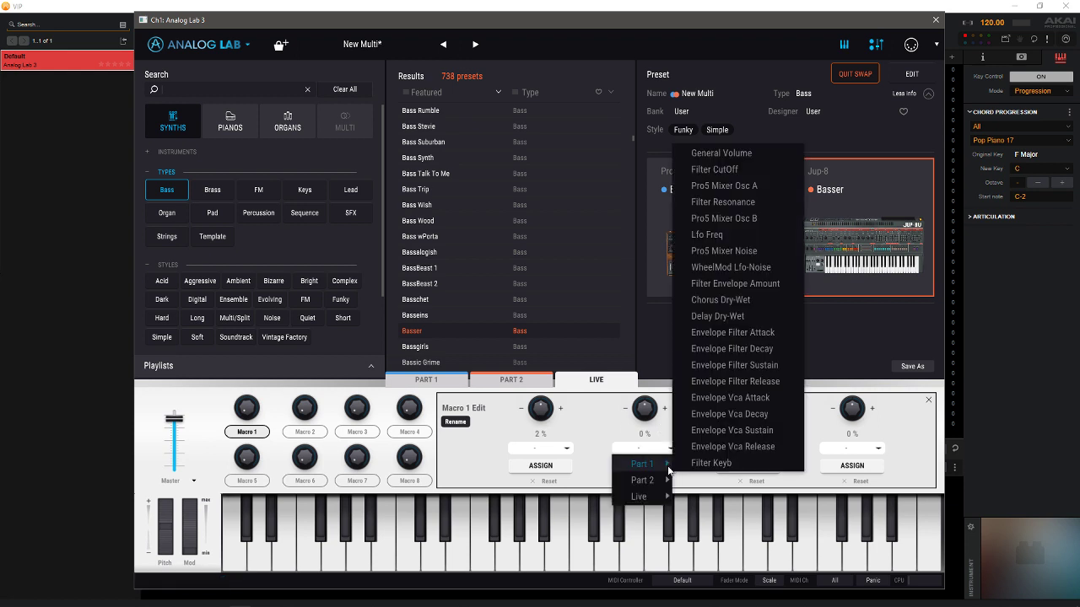
{"action": "mouse_move", "coordinate": [668, 500]}
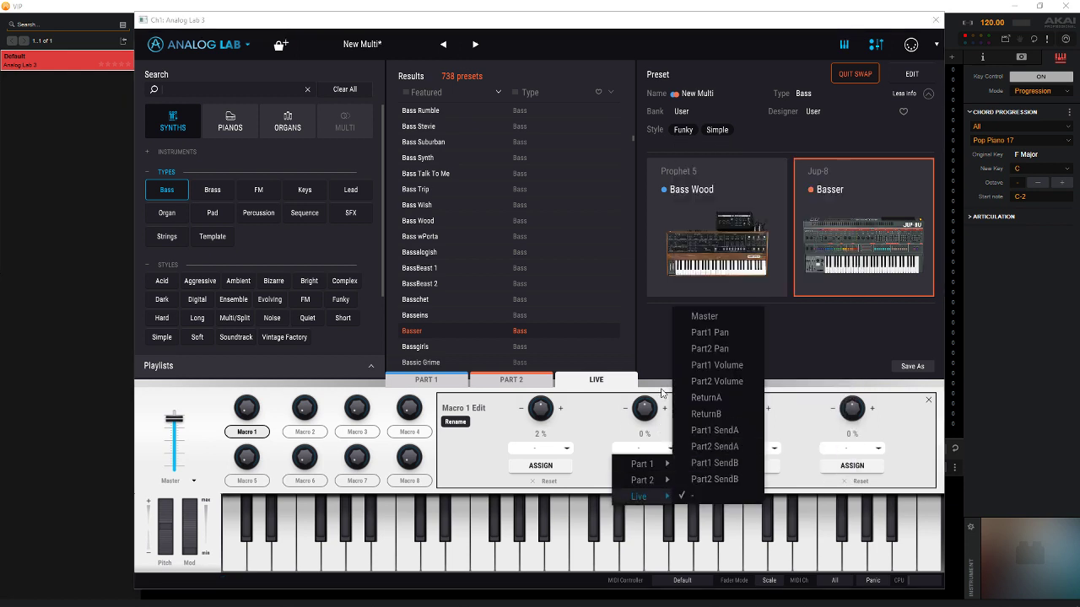
{"action": "left_click", "coordinate": [570, 433]}
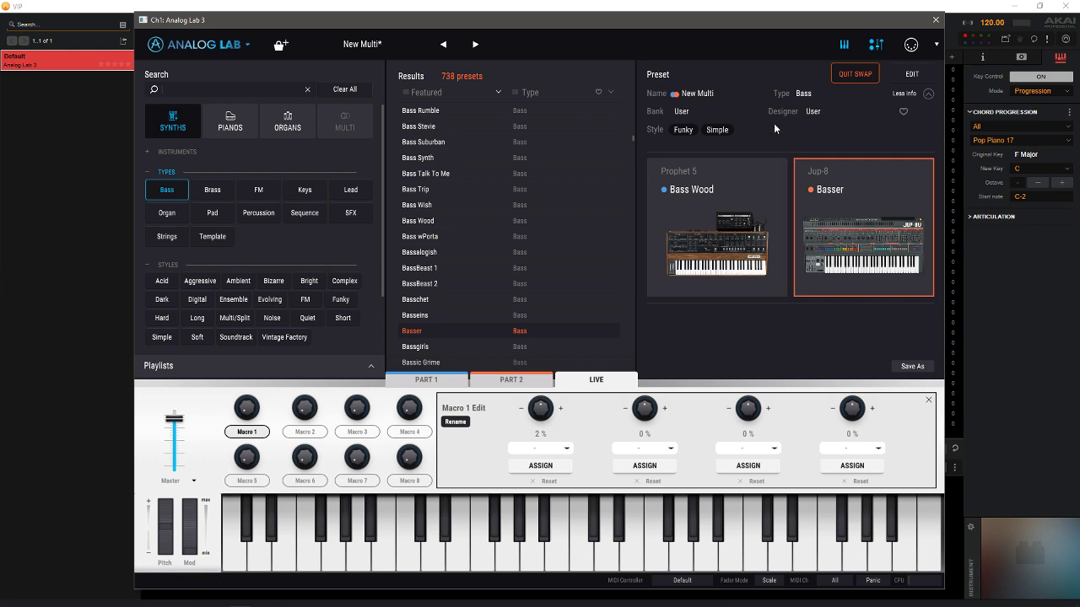
Step: Hide and show the on-screen keyboard repeatedly, and do the same once for the knob and fader controls
{"action": "left_click", "coordinate": [845, 43]}
{"action": "left_click", "coordinate": [846, 43]}
{"action": "left_click", "coordinate": [845, 42]}
{"action": "left_click", "coordinate": [845, 43]}
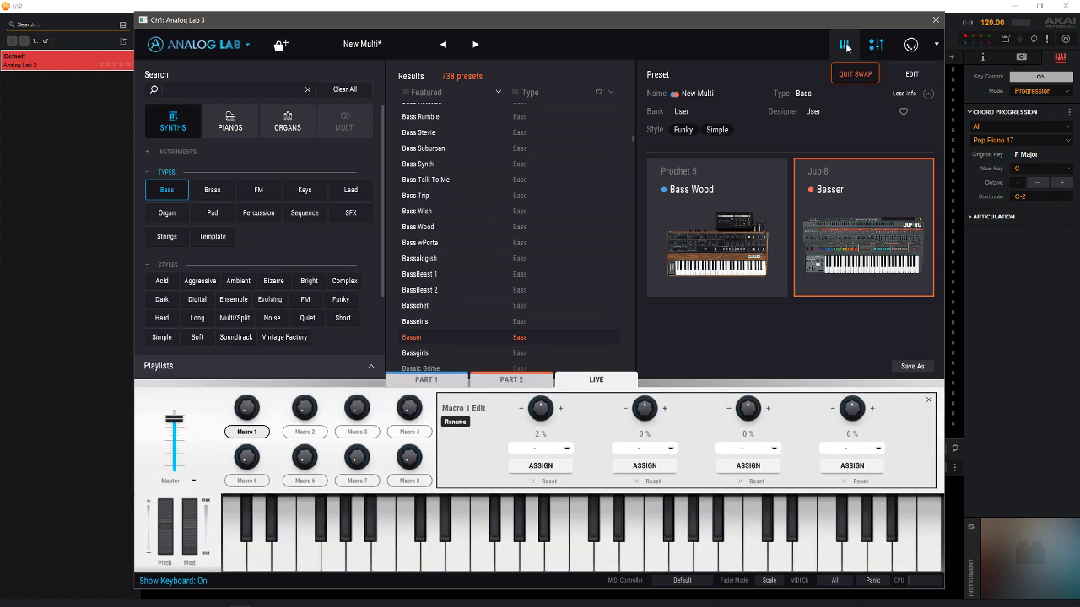
{"action": "left_click", "coordinate": [847, 48]}
{"action": "left_click", "coordinate": [847, 48]}
{"action": "left_click", "coordinate": [875, 44]}
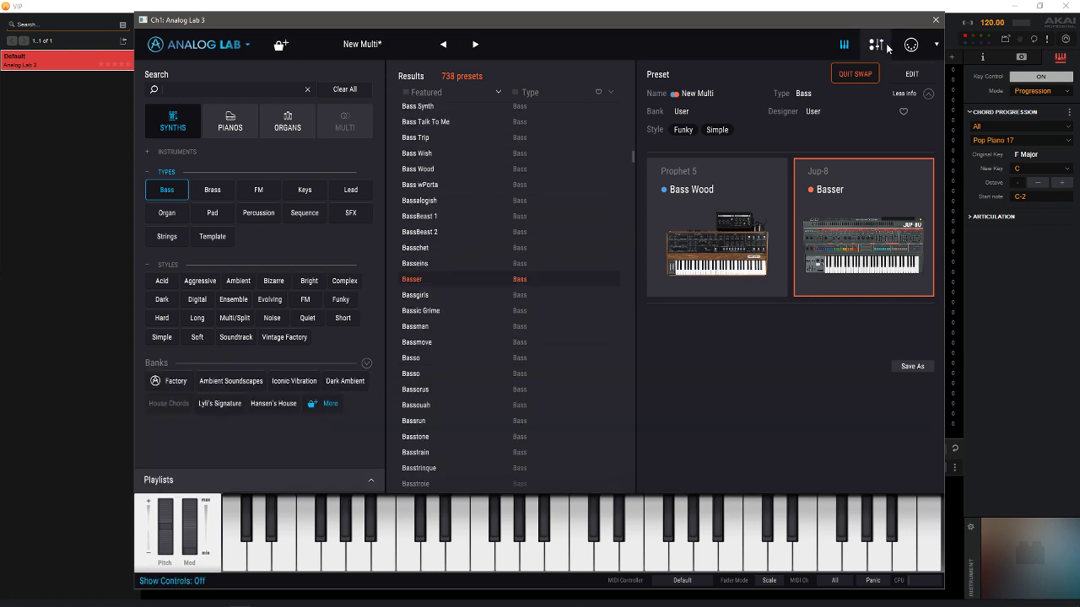
{"action": "left_click", "coordinate": [877, 45]}
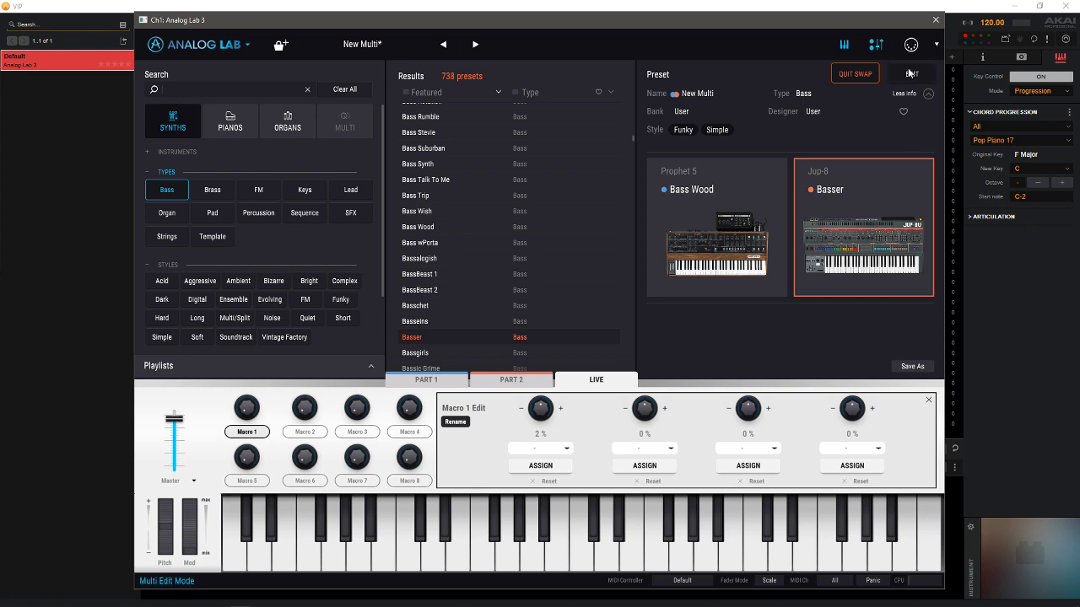
Step: Open the multi's track mixer, lower Part 2's volume to -70.0 dB and bring it back up to about -1.4 dB
{"action": "left_click", "coordinate": [906, 75]}
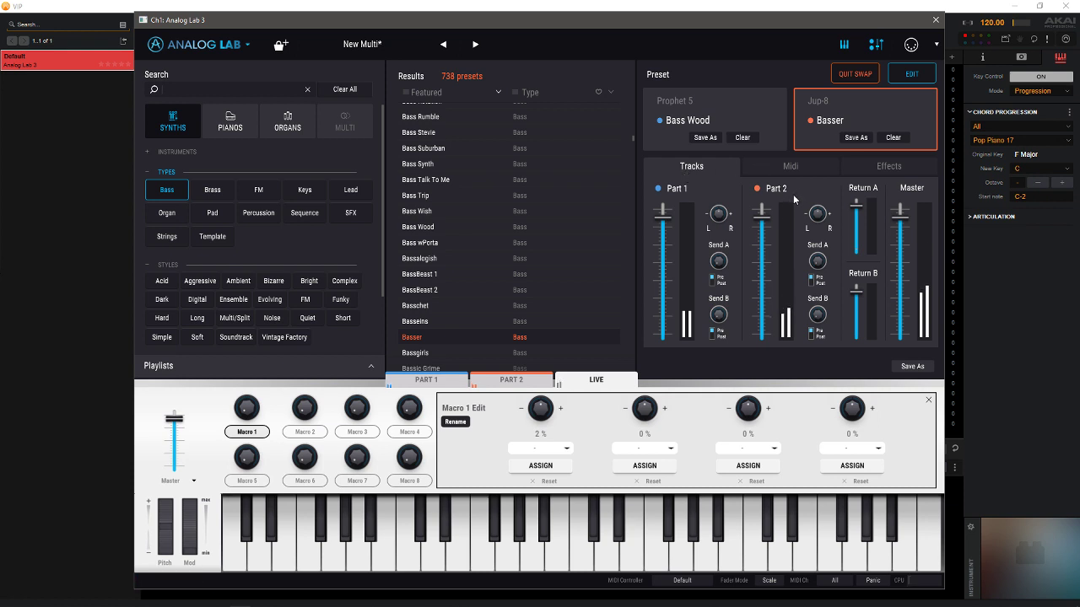
{"action": "left_click_drag", "start_coordinate": [762, 213], "coordinate": [764, 451]}
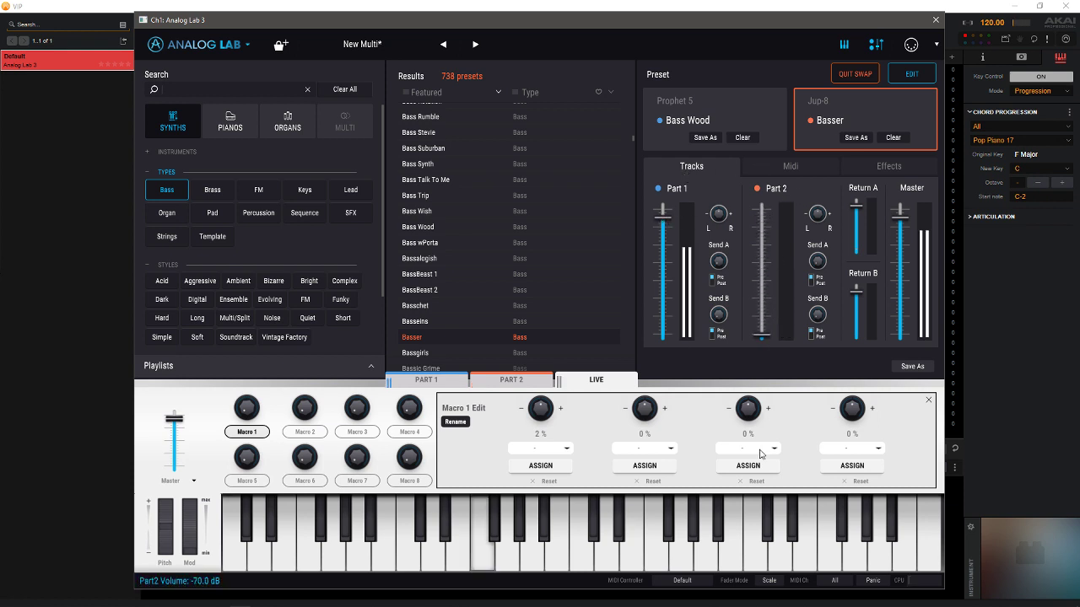
{"action": "left_click_drag", "start_coordinate": [752, 336], "coordinate": [752, 228]}
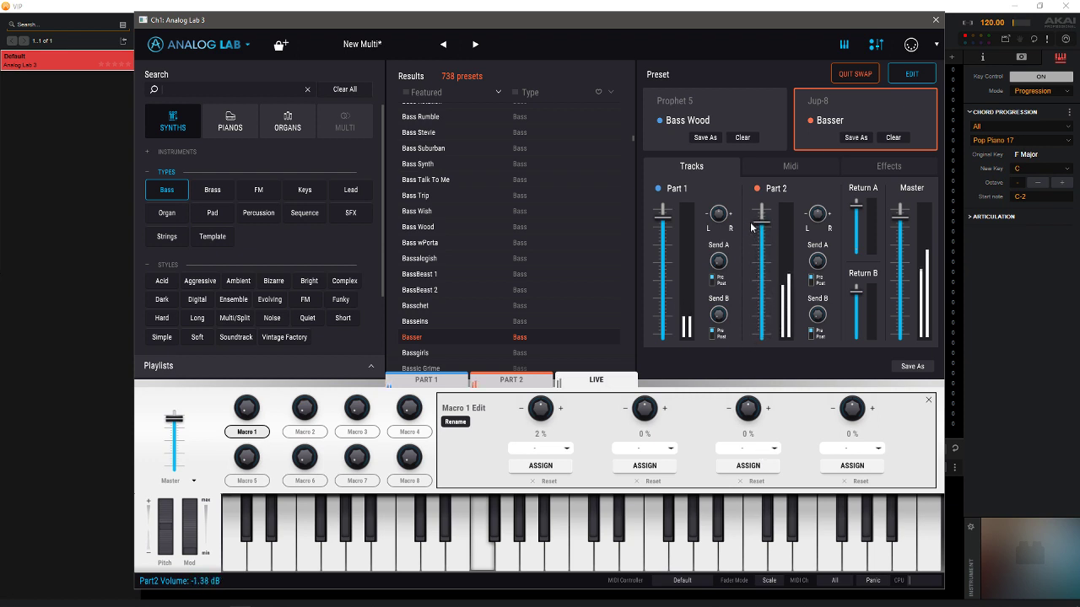
Step: View the multi's MIDI settings and set its effects to Flanger on FX A and Overdrive on FX B
{"action": "left_click", "coordinate": [794, 167]}
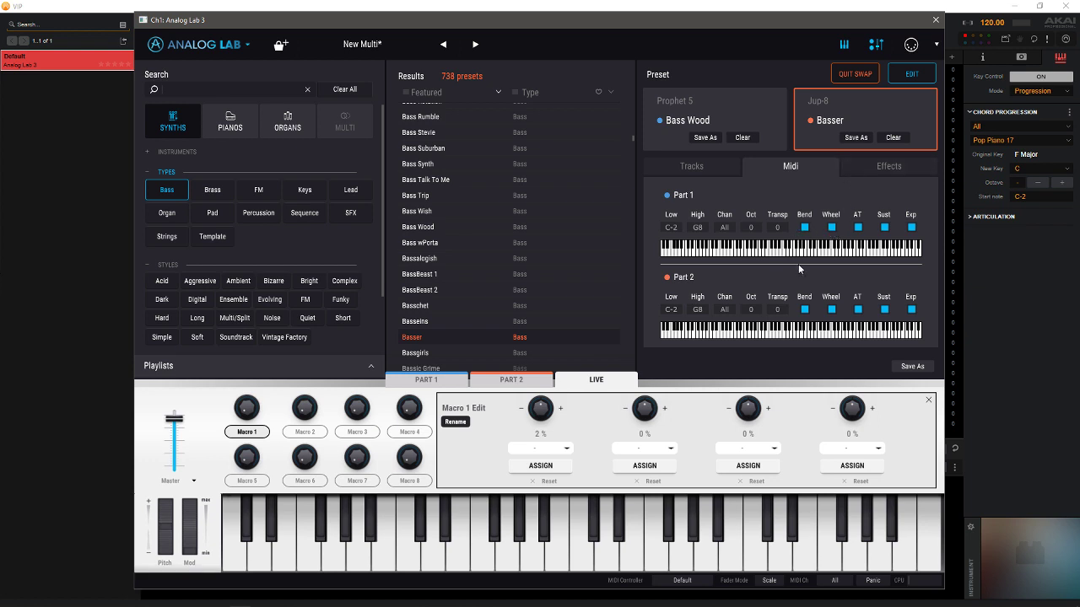
{"action": "left_click", "coordinate": [892, 164]}
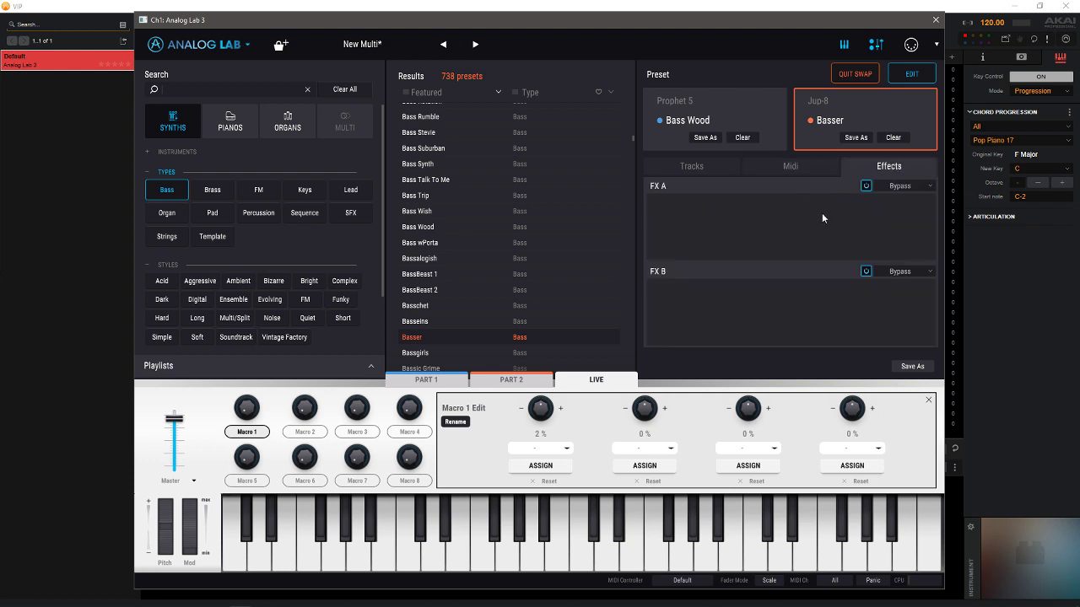
{"action": "left_click", "coordinate": [924, 187]}
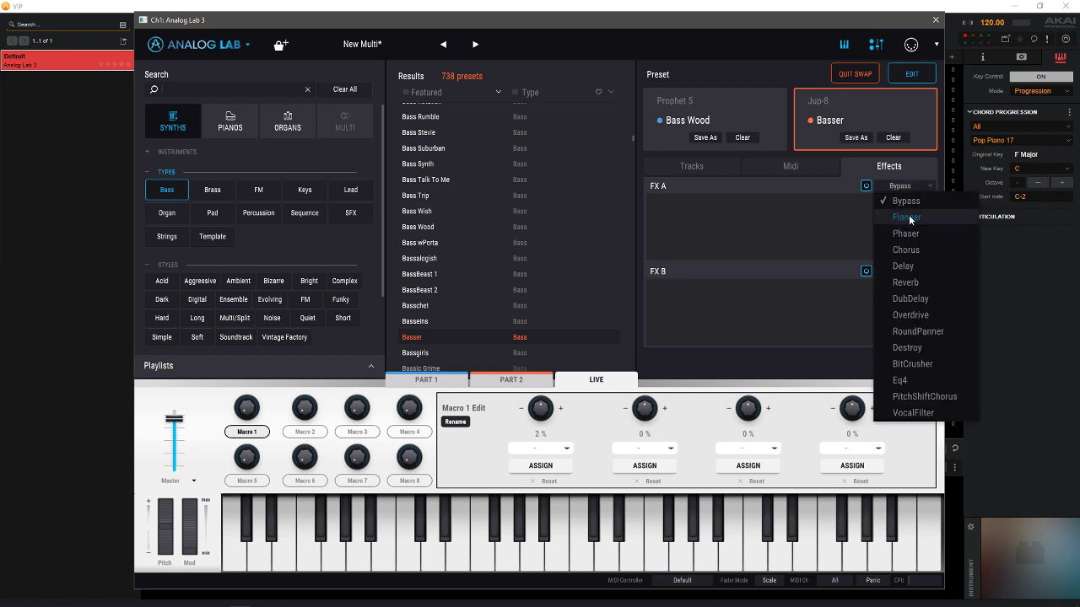
{"action": "left_click", "coordinate": [906, 218]}
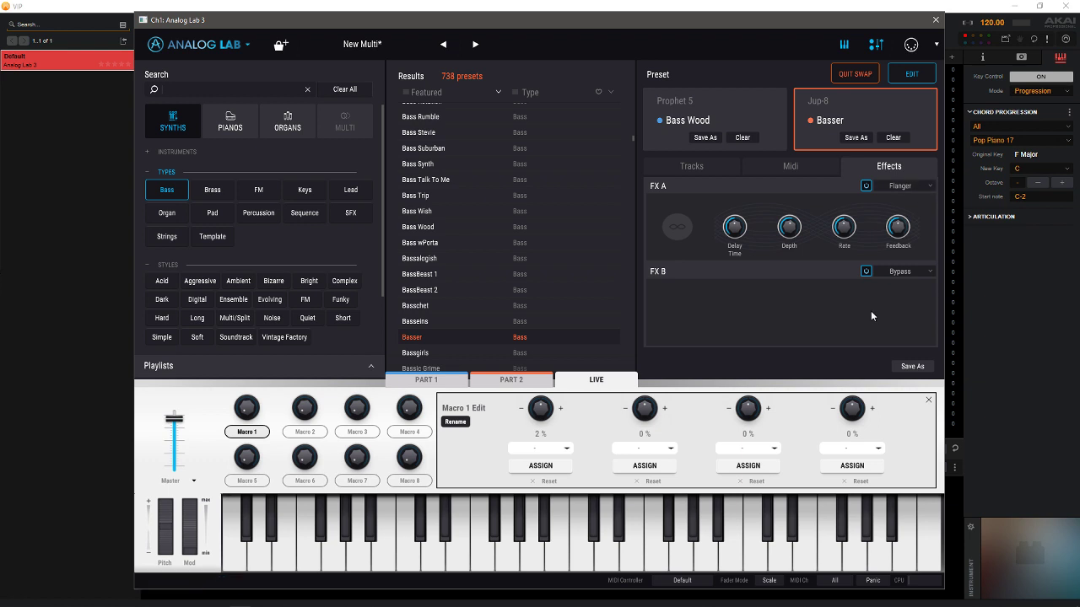
{"action": "left_click", "coordinate": [908, 272]}
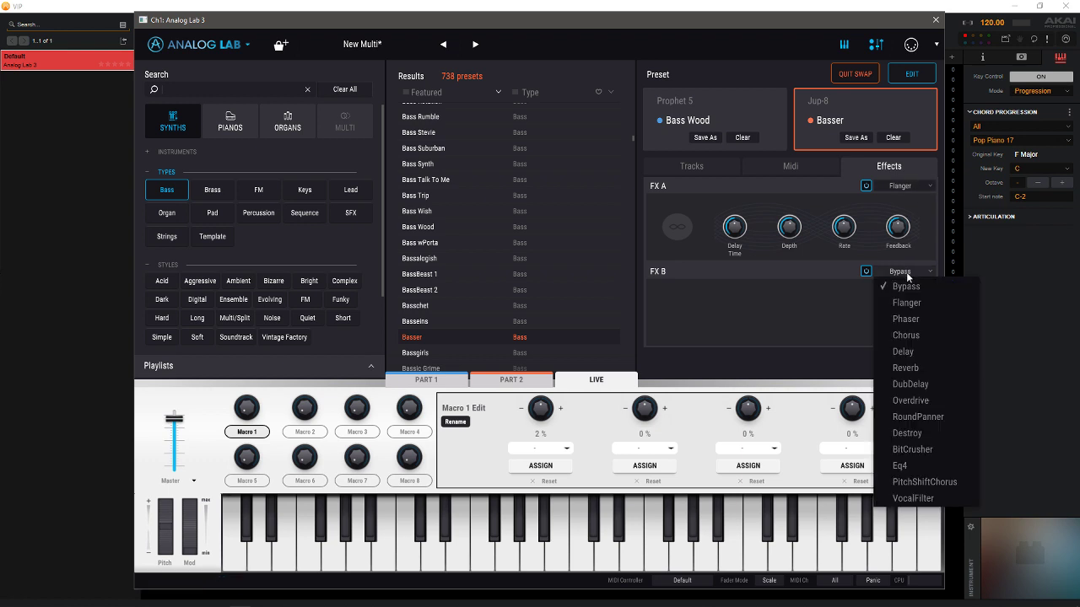
{"action": "left_click", "coordinate": [911, 400]}
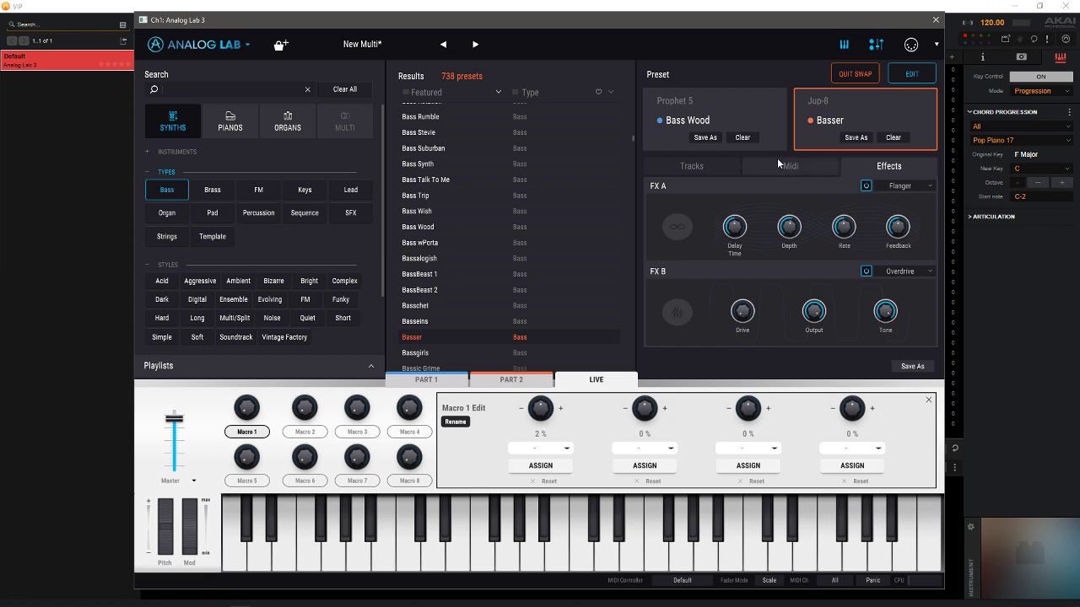
Step: Raise Send A and Send B for both parts in the track mixer and reduce Part 2's volume
{"action": "left_click", "coordinate": [709, 165]}
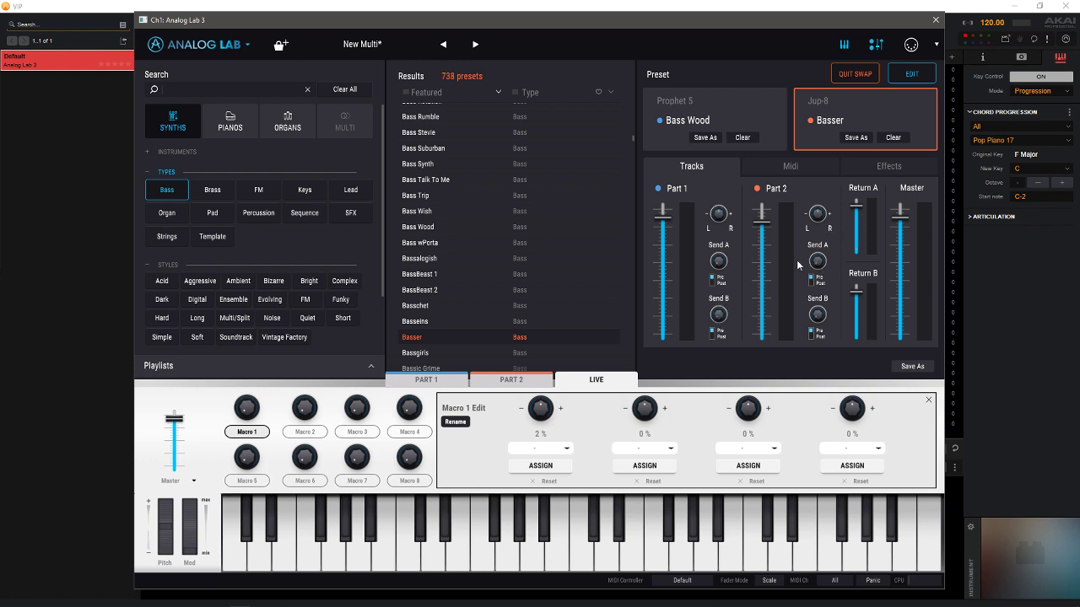
{"action": "left_click_drag", "start_coordinate": [718, 261], "coordinate": [719, 236]}
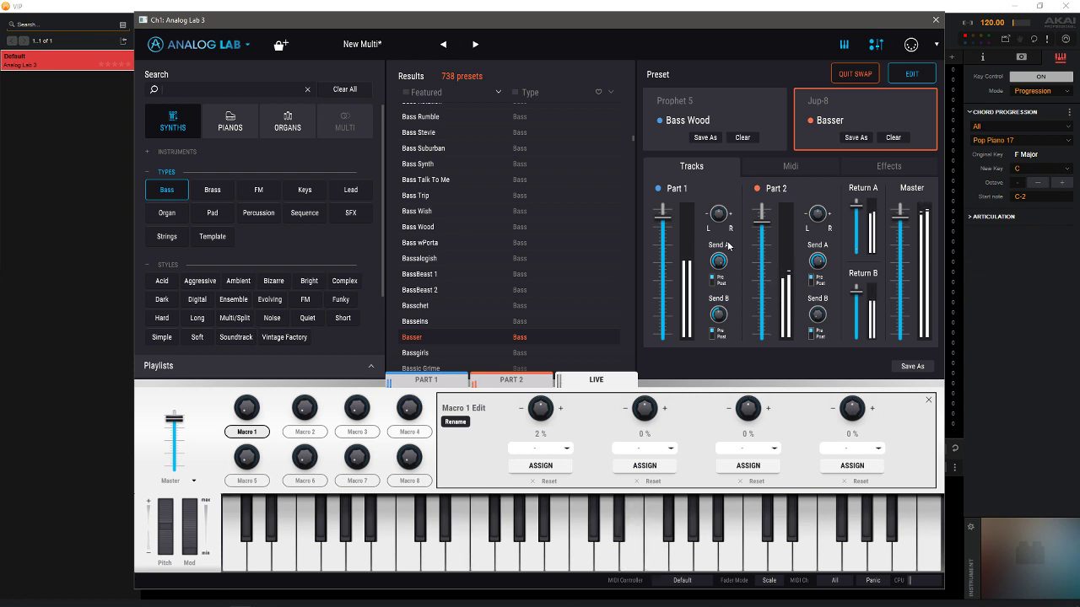
{"action": "left_click_drag", "start_coordinate": [761, 221], "coordinate": [759, 254]}
{"action": "left_click_drag", "start_coordinate": [834, 264], "coordinate": [838, 195]}
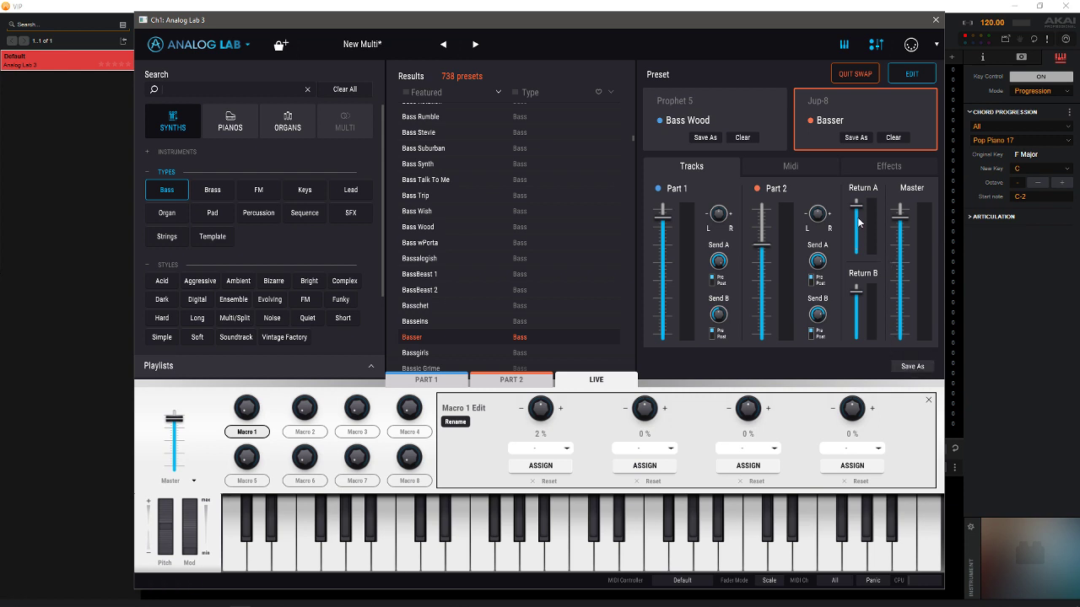
Step: Quit swap mode for the multi and load the Basstroie bass preset
{"action": "left_click", "coordinate": [862, 73]}
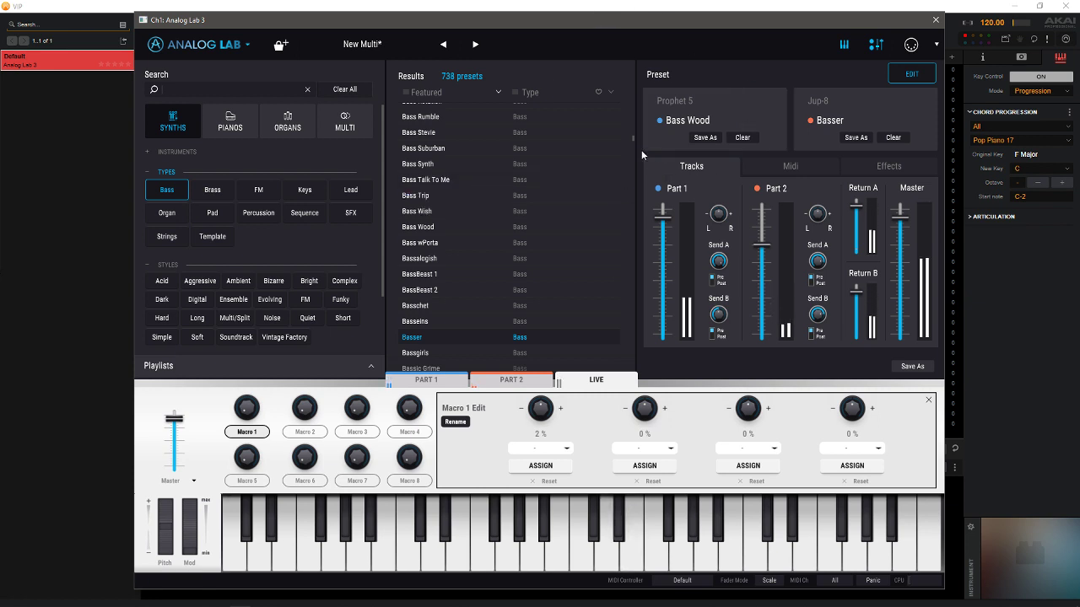
{"action": "left_click_drag", "start_coordinate": [632, 138], "coordinate": [641, 147]}
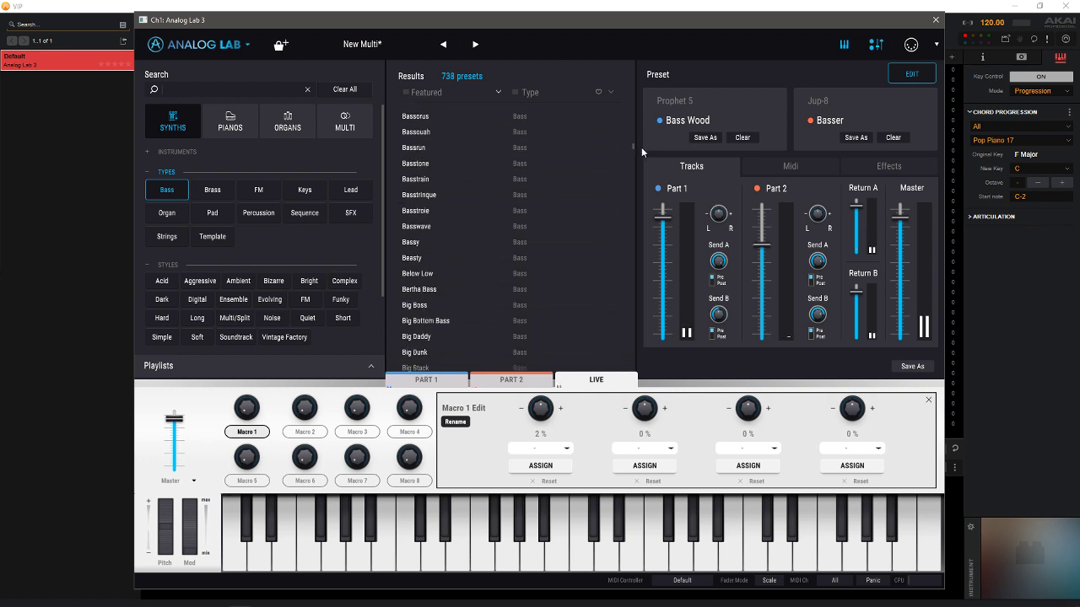
{"action": "left_click", "coordinate": [418, 212]}
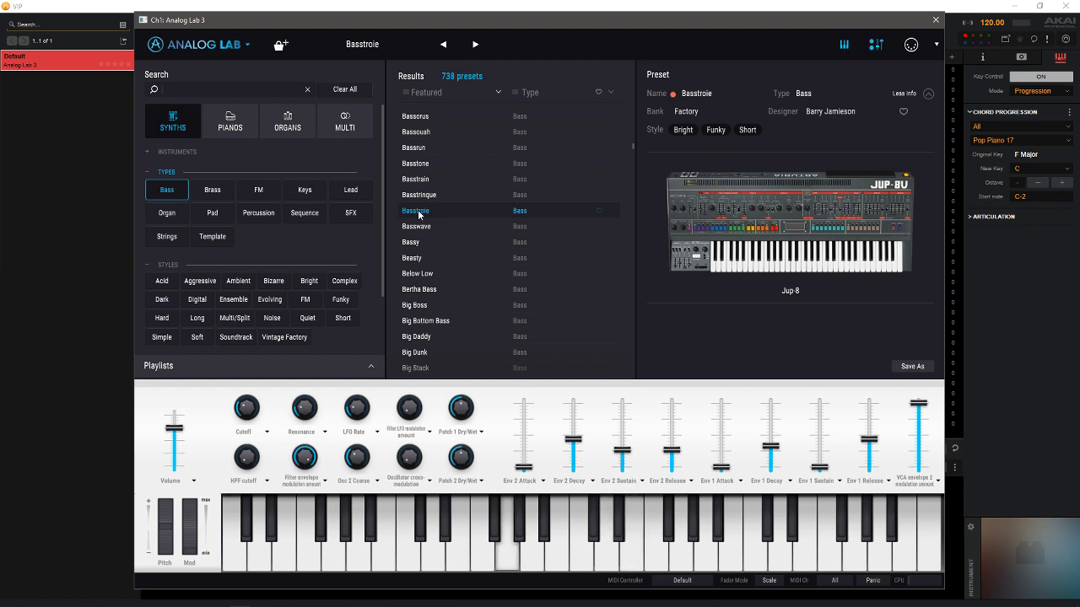
Step: Load the Bertha Bass preset, adjust its Timbre Chorus and raise Carrier Depth 1
{"action": "left_click", "coordinate": [419, 290]}
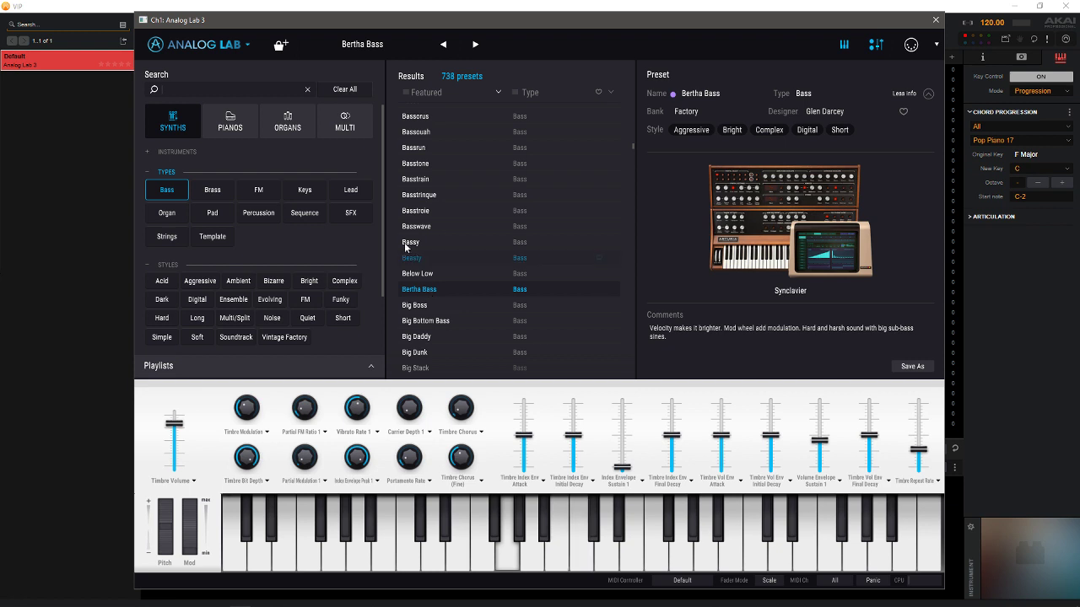
{"action": "left_click_drag", "start_coordinate": [461, 414], "coordinate": [477, 397]}
{"action": "left_click_drag", "start_coordinate": [411, 412], "coordinate": [425, 342]}
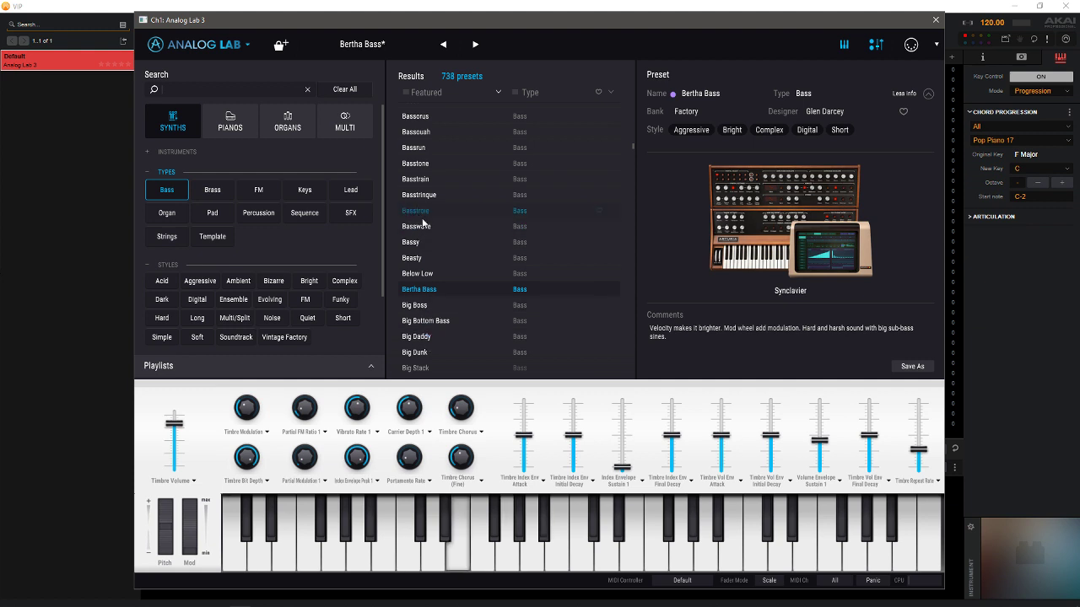
Step: Audition the Big Boss, Big Daddy and Big Dunk bass presets
{"action": "left_click", "coordinate": [416, 305]}
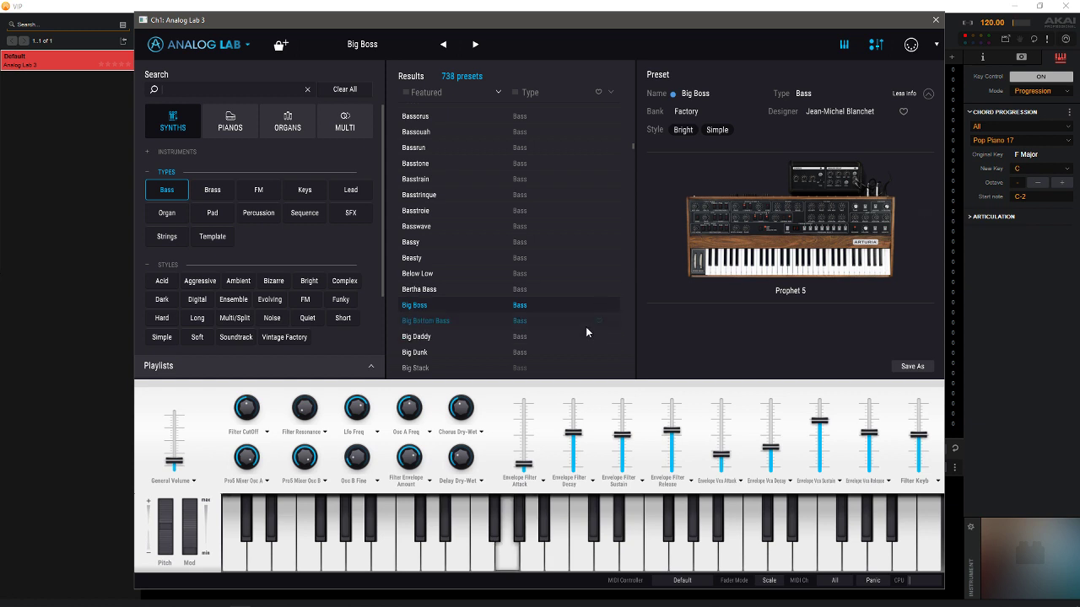
{"action": "left_click", "coordinate": [448, 337]}
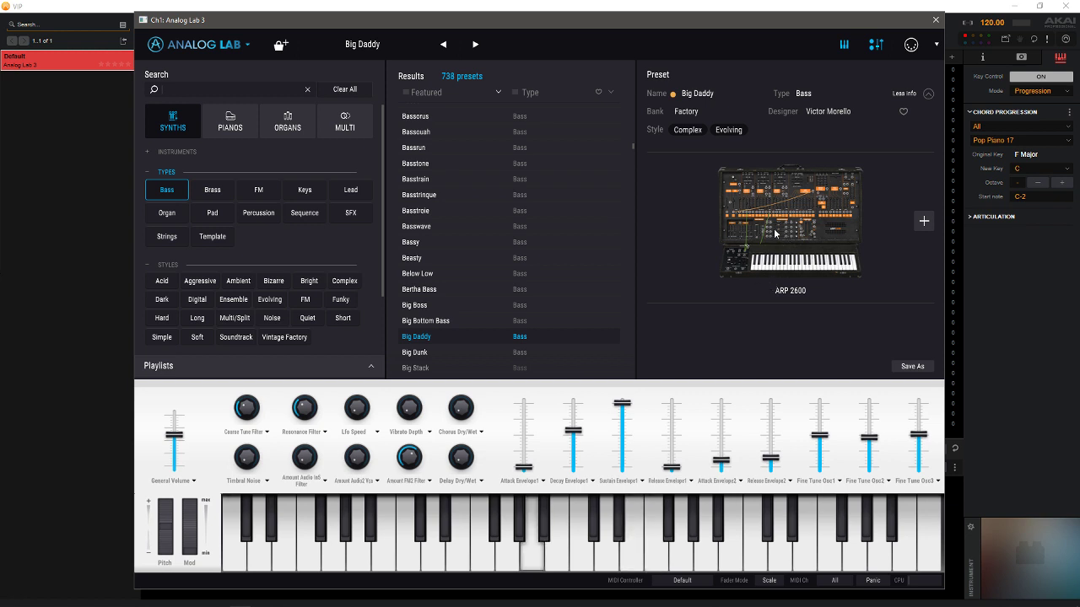
{"action": "left_click", "coordinate": [439, 353]}
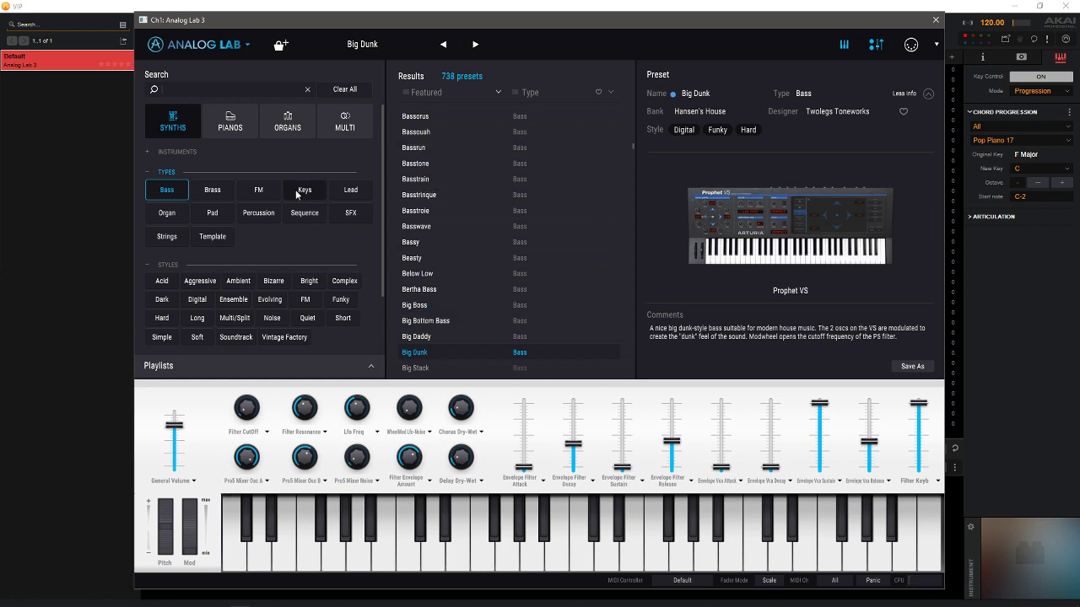
Step: Filter the presets to Brass, audition Air Libertango and 2Pole Analog Brass, and set the chord progression octave to +1
{"action": "left_click", "coordinate": [224, 193]}
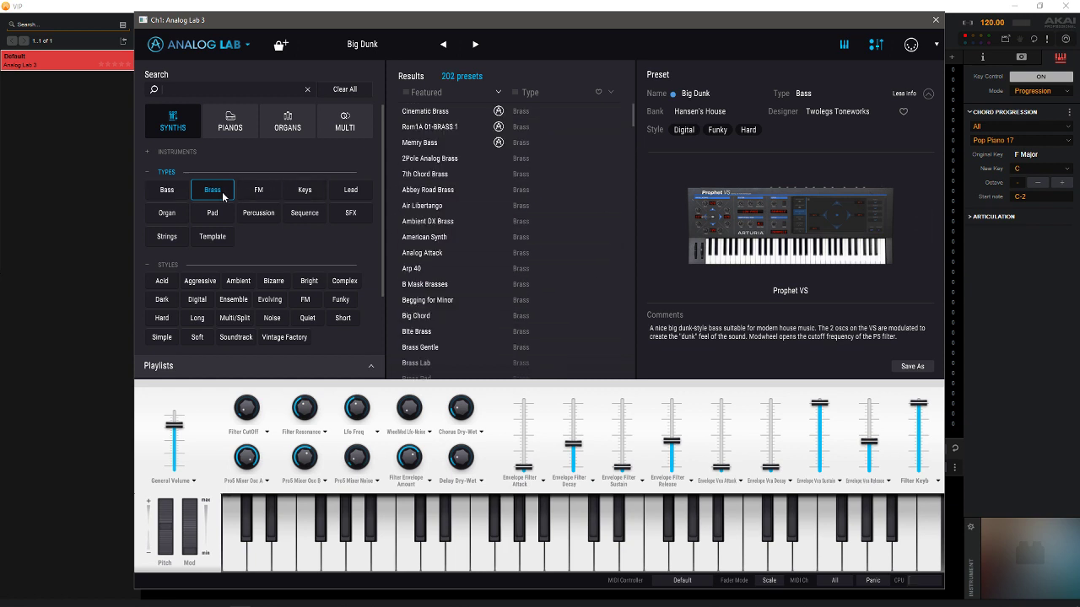
{"action": "left_click", "coordinate": [432, 207]}
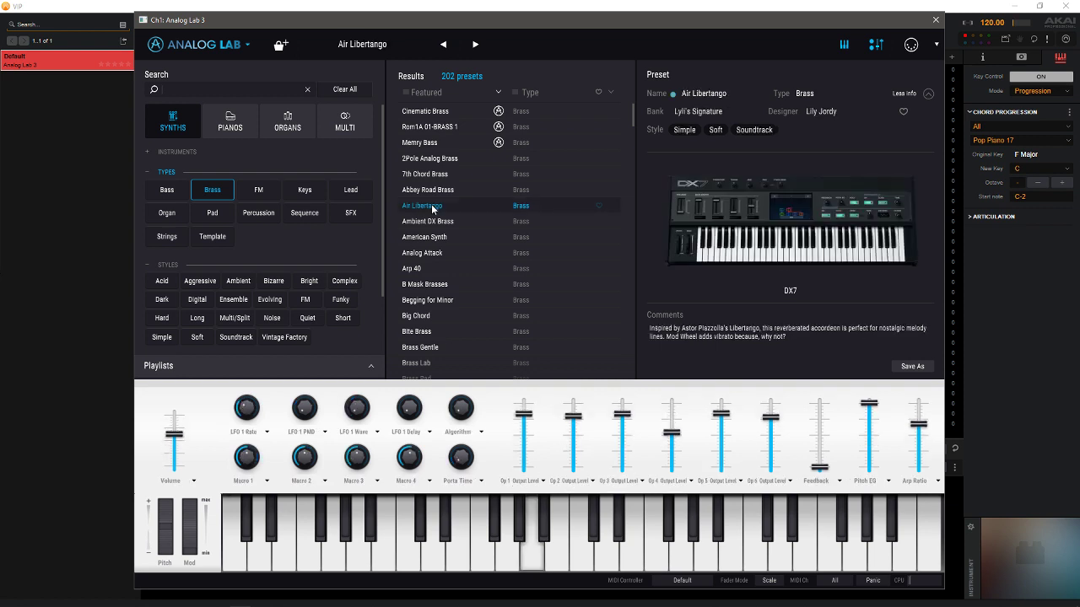
{"action": "left_click", "coordinate": [430, 160]}
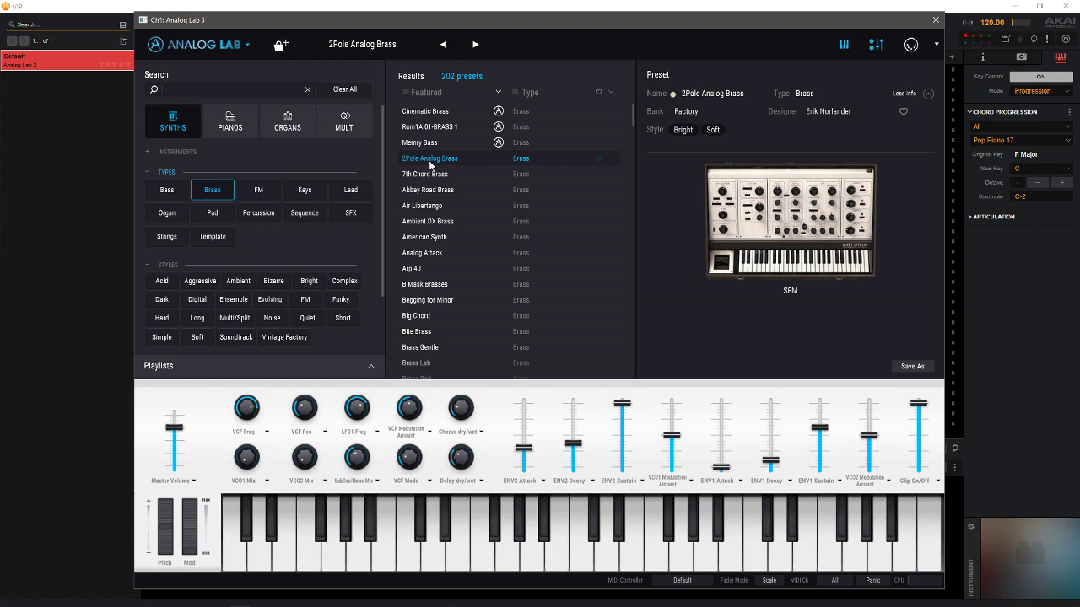
{"action": "left_click", "coordinate": [1065, 183]}
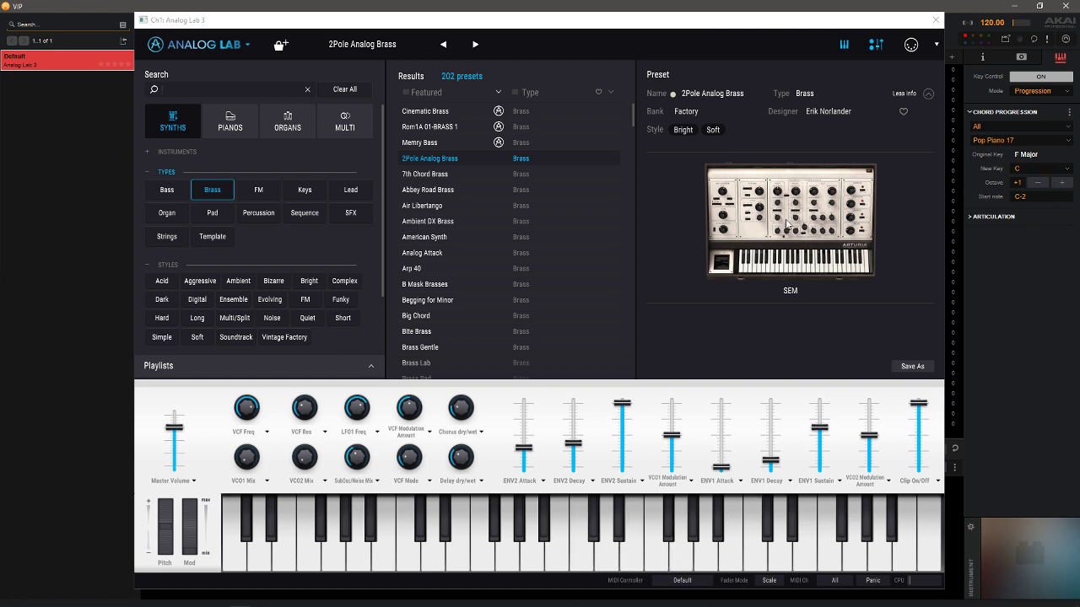
Step: Audition 7th Chord Brass, Abbey Road Brass and Air Libertango, ending with the Buz Mask preset loaded
{"action": "left_click", "coordinate": [426, 174]}
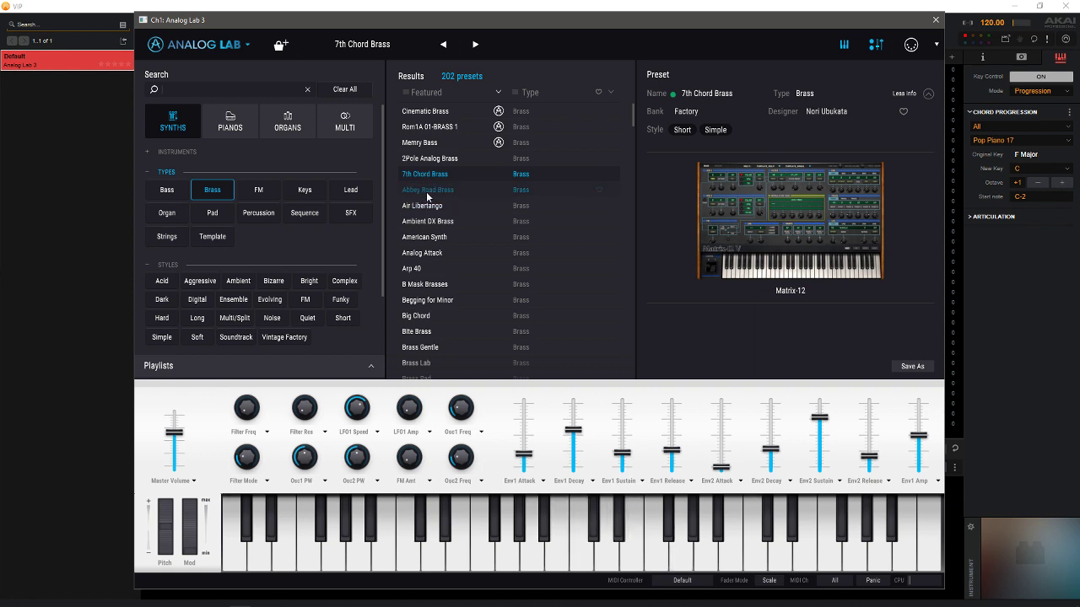
{"action": "left_click", "coordinate": [428, 191]}
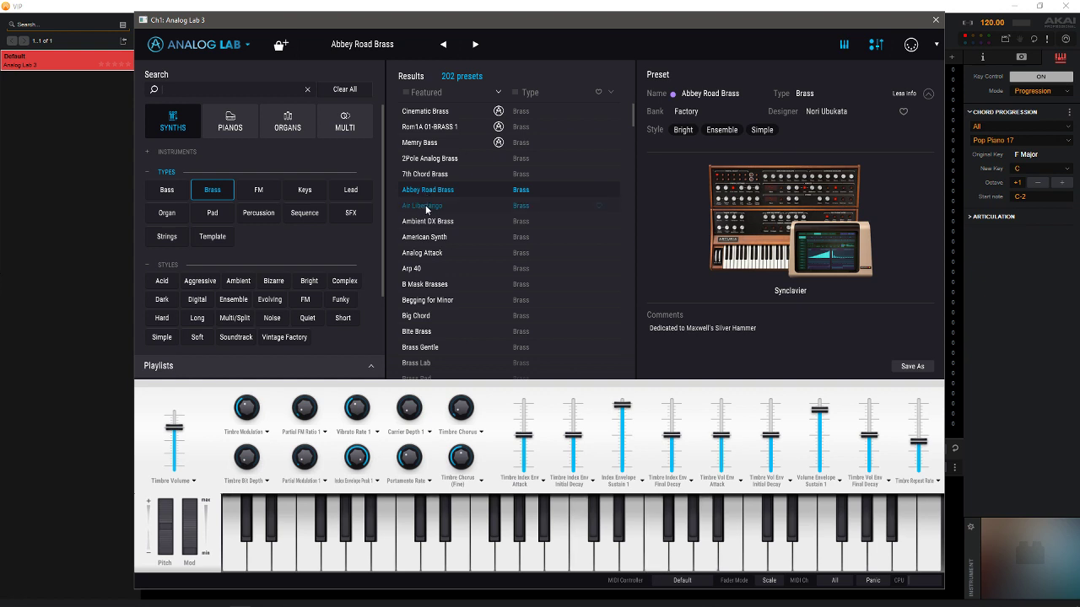
{"action": "left_click", "coordinate": [426, 208]}
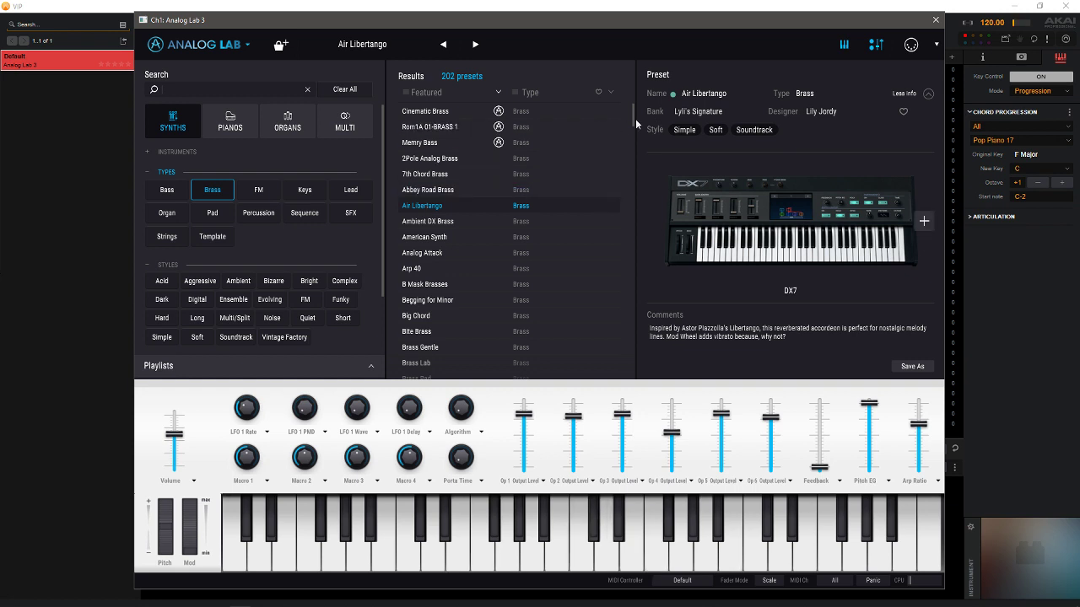
{"action": "left_click_drag", "start_coordinate": [633, 120], "coordinate": [635, 146]}
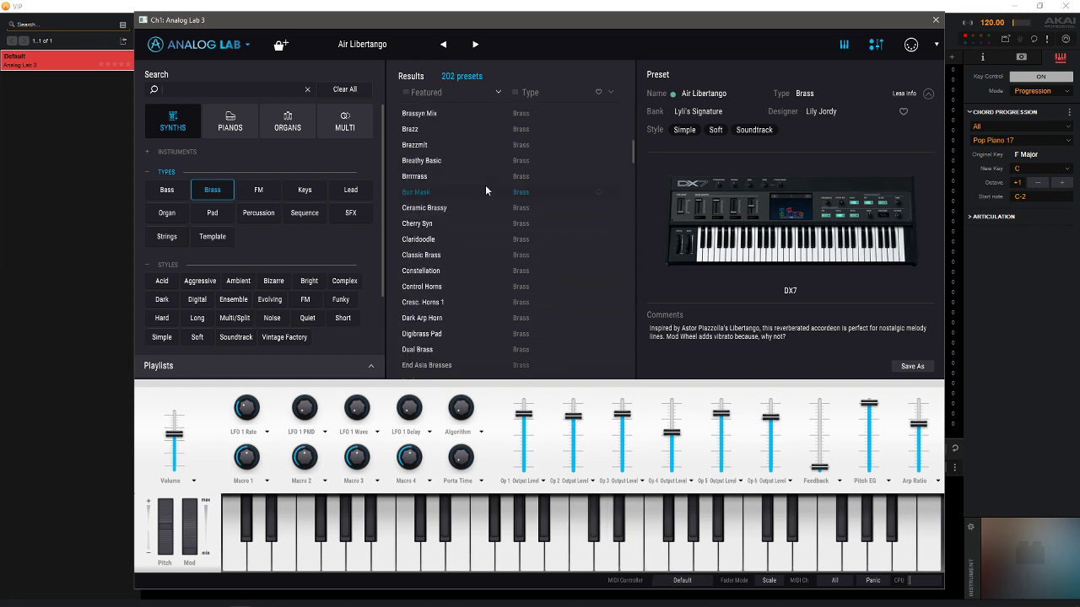
{"action": "left_click", "coordinate": [486, 191]}
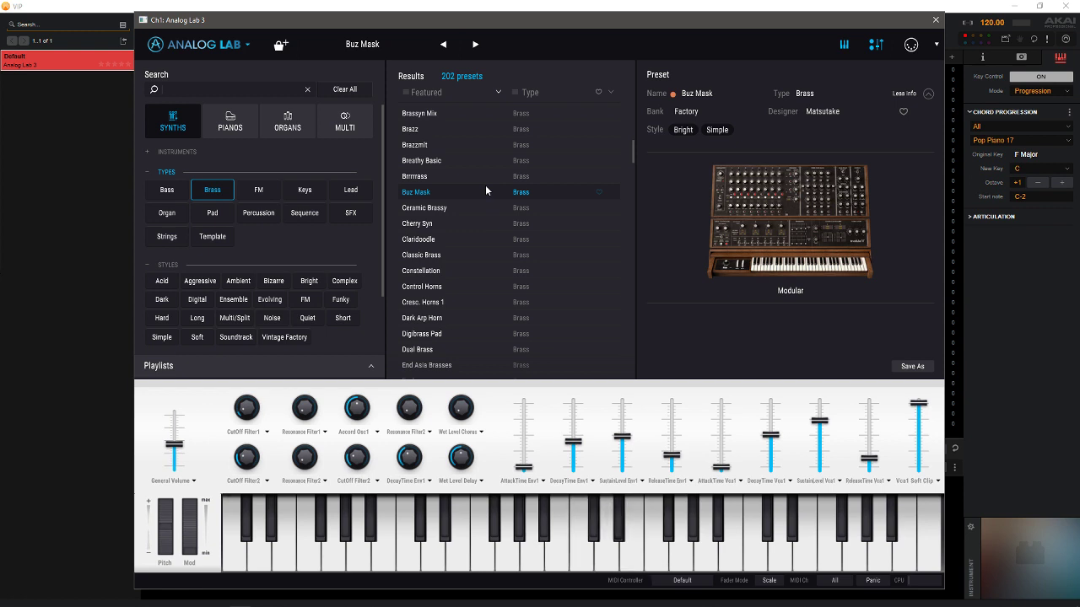
Step: Audition the Ceramic Brassy and Constellation brass presets, raising Constellation's Chorus/Tremolo Depth
{"action": "left_click", "coordinate": [445, 208]}
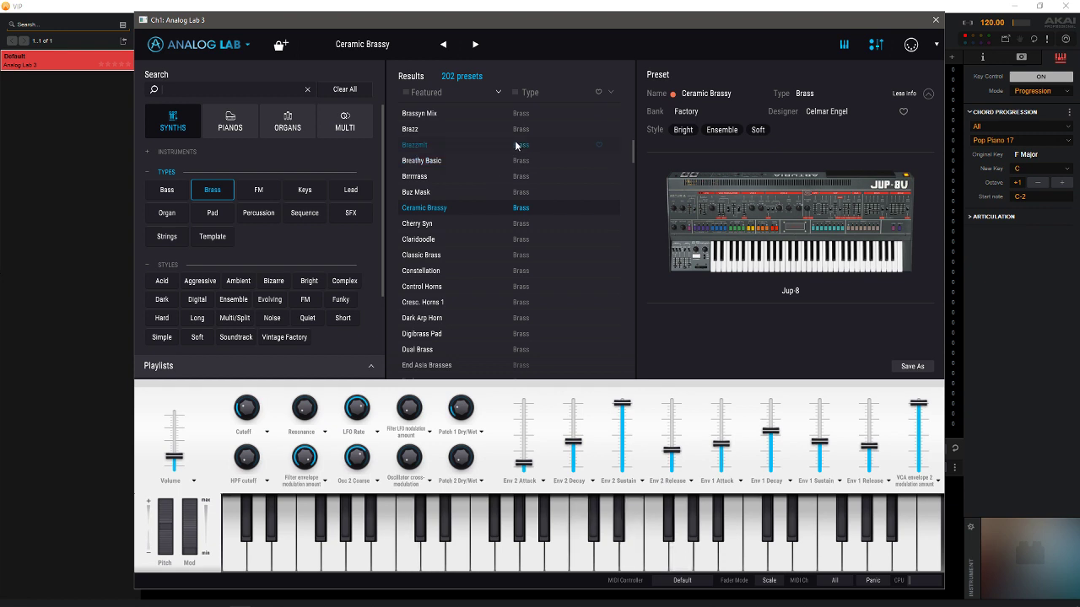
{"action": "left_click", "coordinate": [424, 276]}
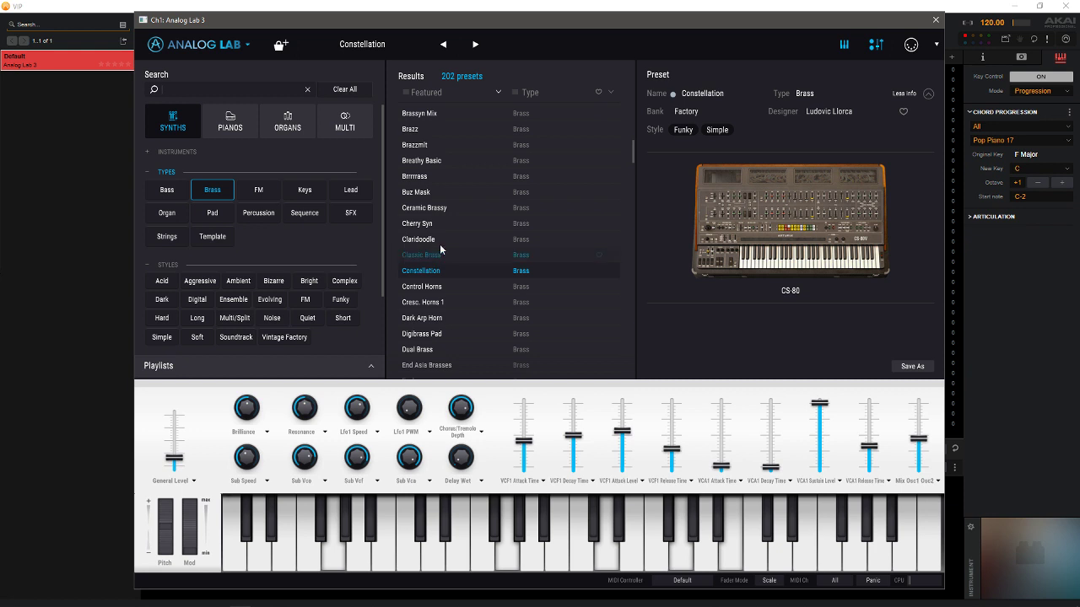
{"action": "mouse_move", "coordinate": [464, 408]}
{"action": "left_mouse_down"}
{"action": "mouse_move", "coordinate": [465, 425]}
{"action": "mouse_move", "coordinate": [468, 404]}
{"action": "left_mouse_up"}
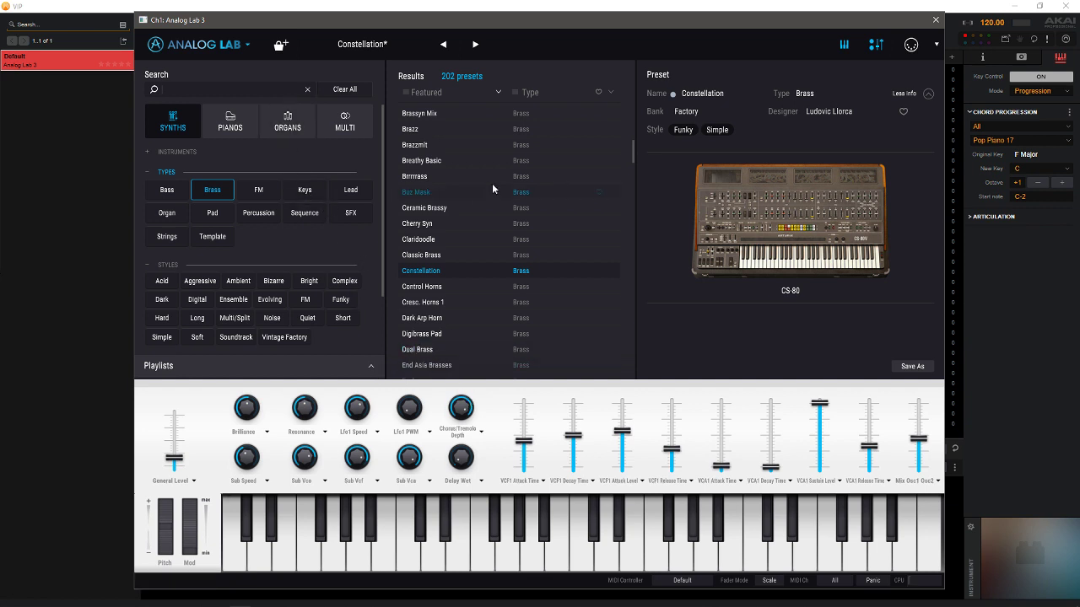
Step: Audition the Flute Salad, Fr Hornz and Funnky brass presets
{"action": "left_click_drag", "start_coordinate": [634, 151], "coordinate": [635, 175]}
{"action": "left_click", "coordinate": [416, 214]}
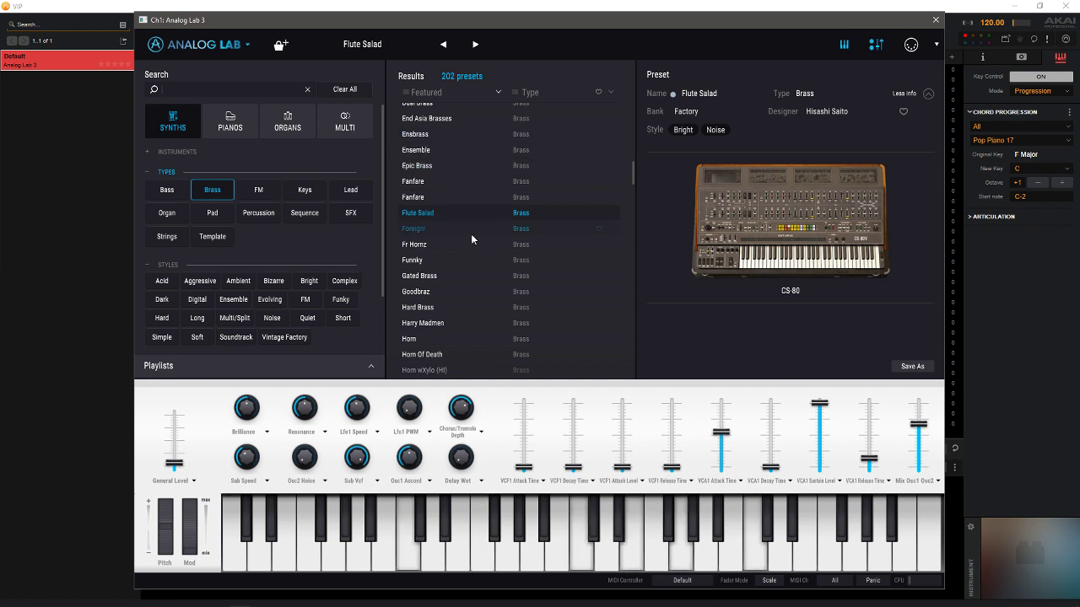
{"action": "left_click", "coordinate": [430, 247]}
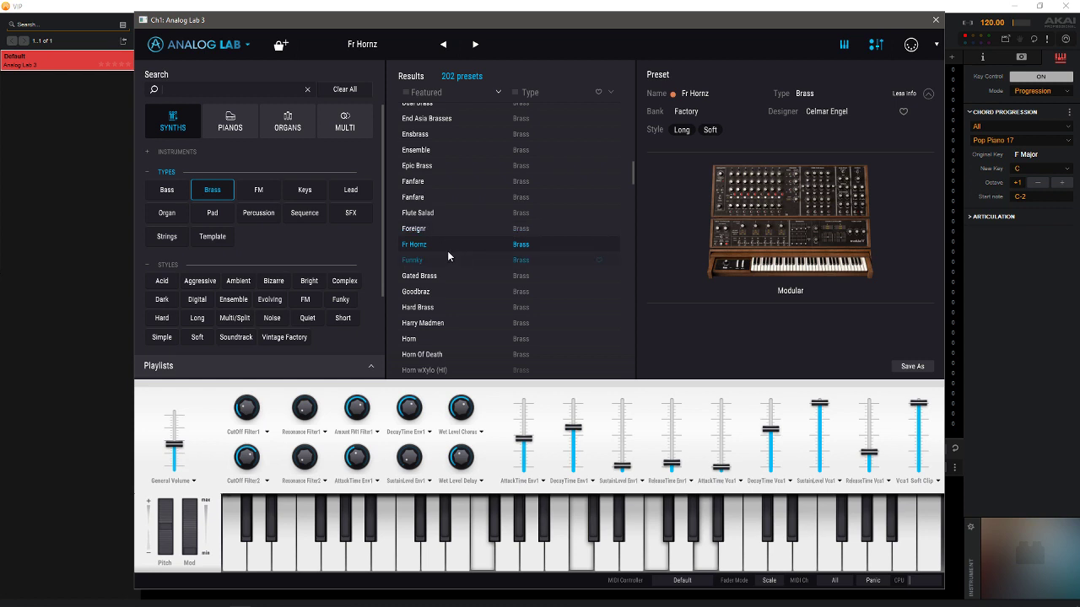
{"action": "left_click", "coordinate": [416, 264]}
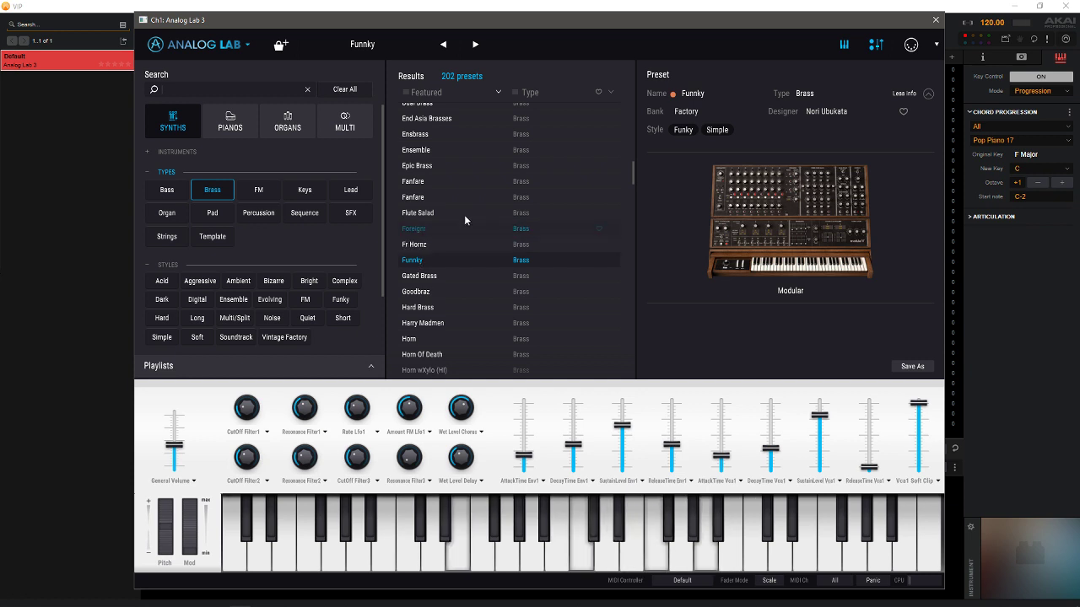
Step: Change the chord progression to the factory Pop Piano 06 for playing the Funnky preset
{"action": "left_click", "coordinate": [995, 141]}
{"action": "mouse_move", "coordinate": [1024, 148]}
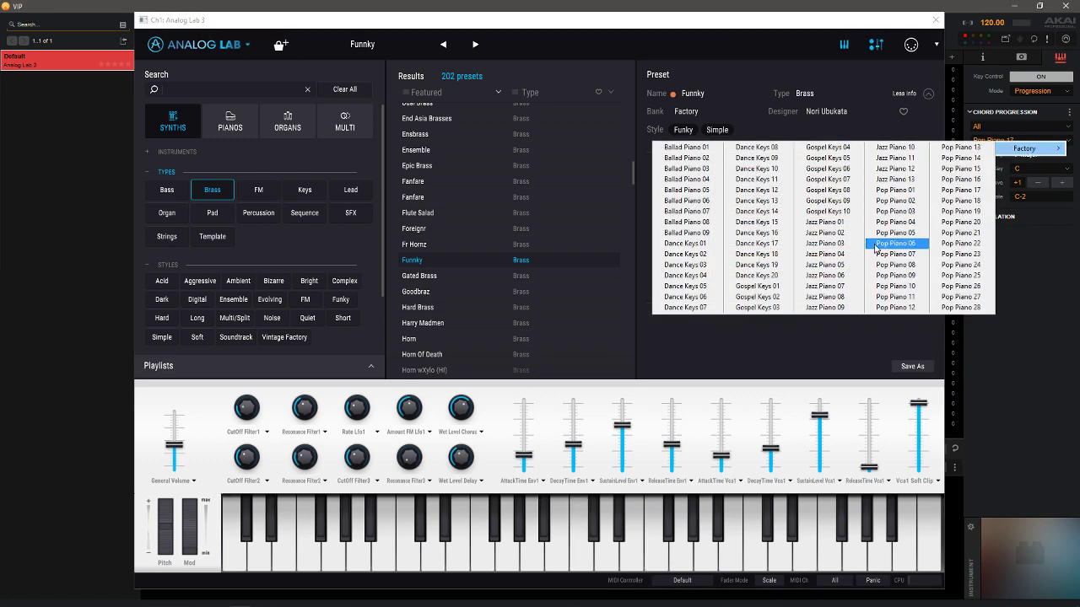
{"action": "left_click", "coordinate": [899, 246]}
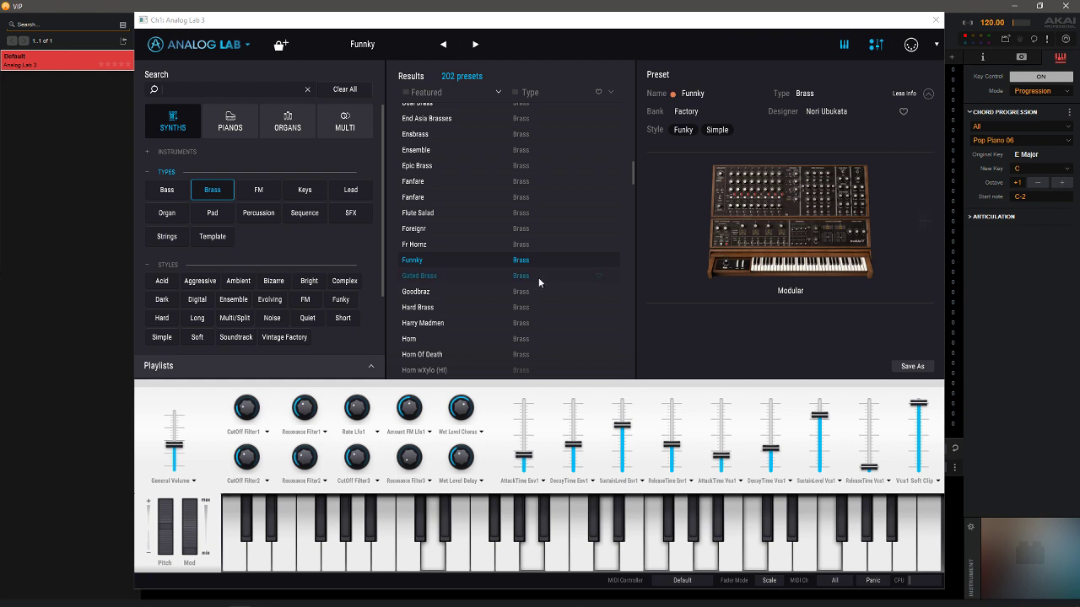
Step: Audition the Gated Brass, Horn Of Death, Horn wXylo (HI) and Jup-8 Fact 35 brass presets
{"action": "left_click", "coordinate": [432, 282]}
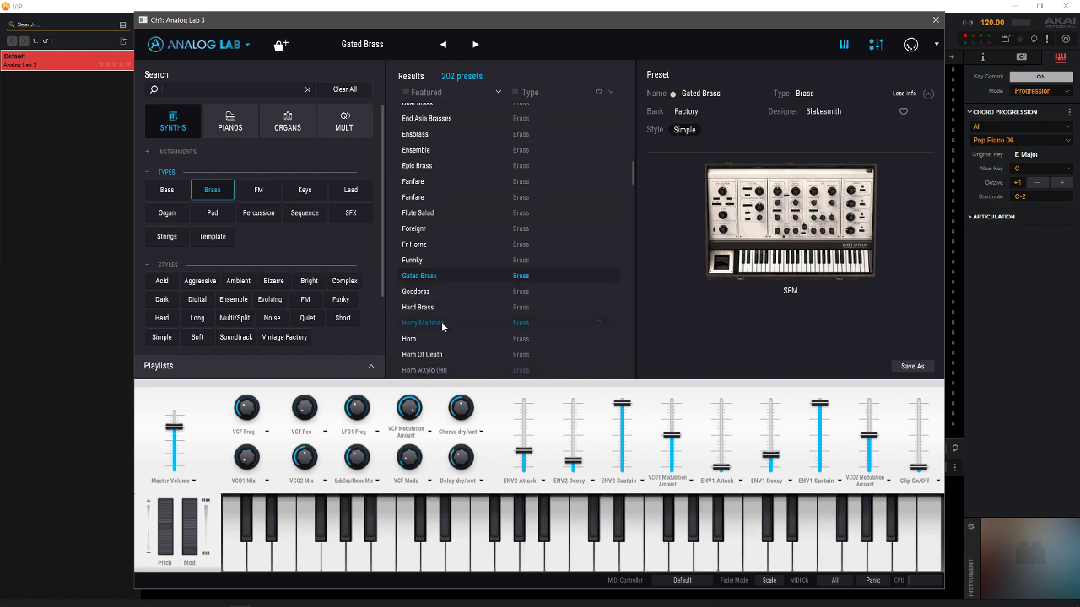
{"action": "left_click", "coordinate": [424, 361]}
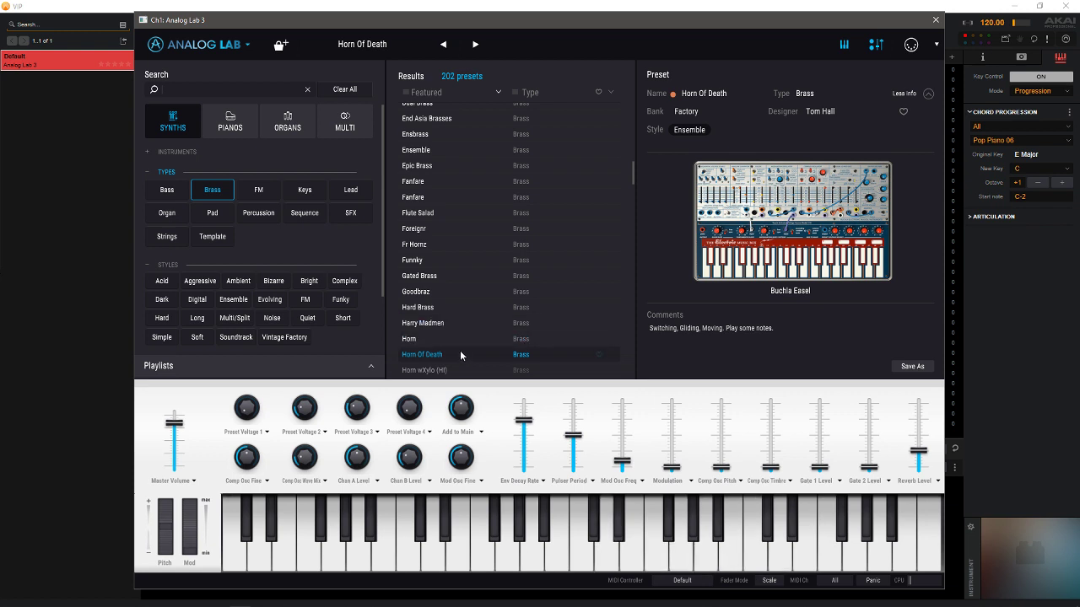
{"action": "left_click", "coordinate": [442, 370]}
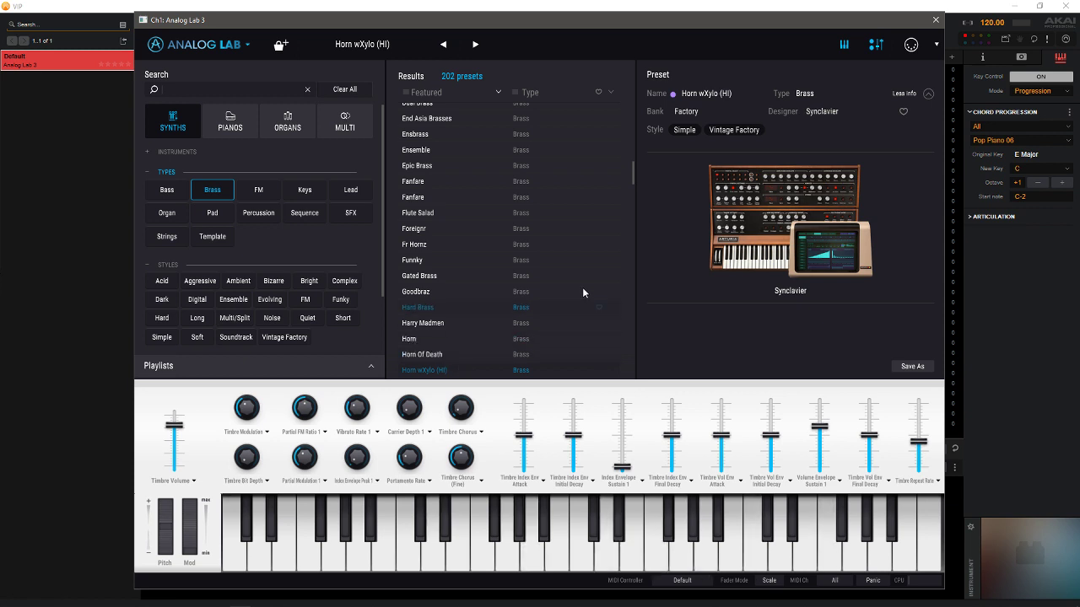
{"action": "left_click_drag", "start_coordinate": [631, 173], "coordinate": [636, 196]}
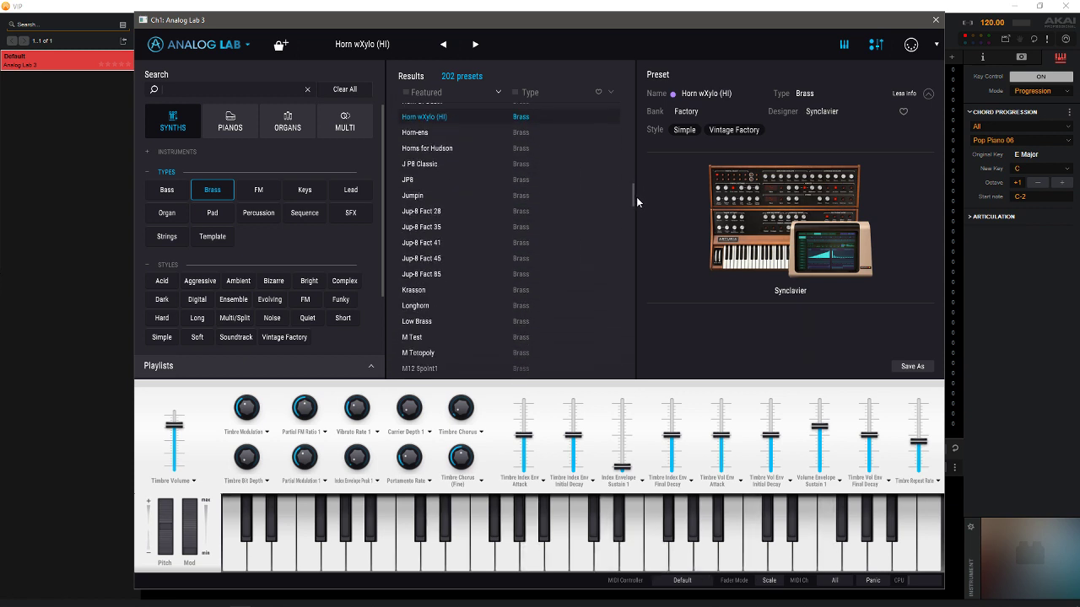
{"action": "left_click", "coordinate": [461, 201]}
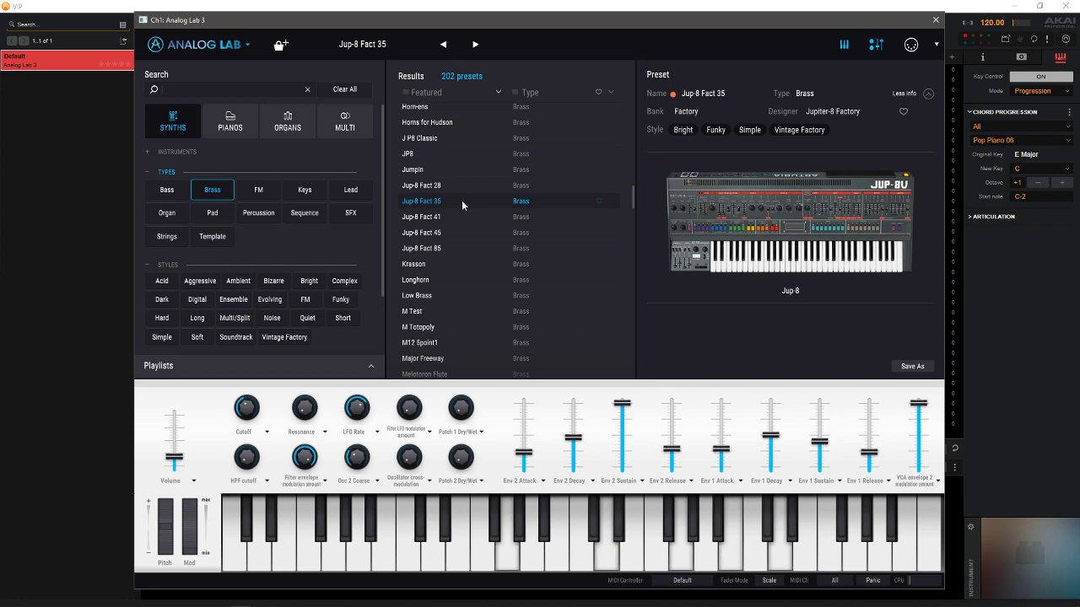
Step: Try the Gospel Keys 01 chord progression with Jup-8 Fact 35, ending with Pop Piano 23 as the selected progression
{"action": "left_click", "coordinate": [1008, 141]}
{"action": "mouse_move", "coordinate": [1033, 154]}
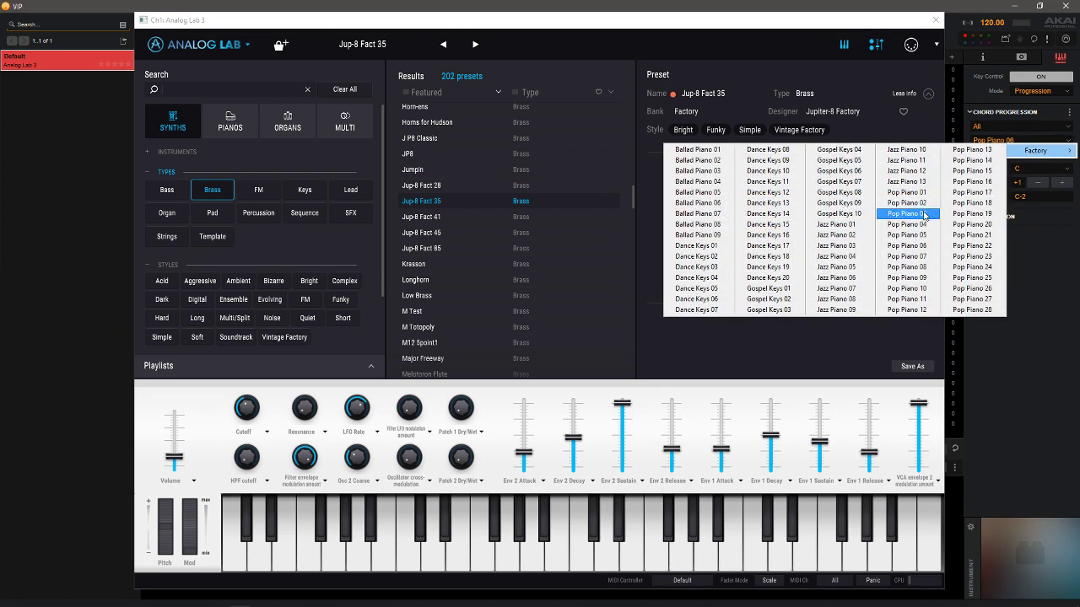
{"action": "left_click", "coordinate": [772, 288]}
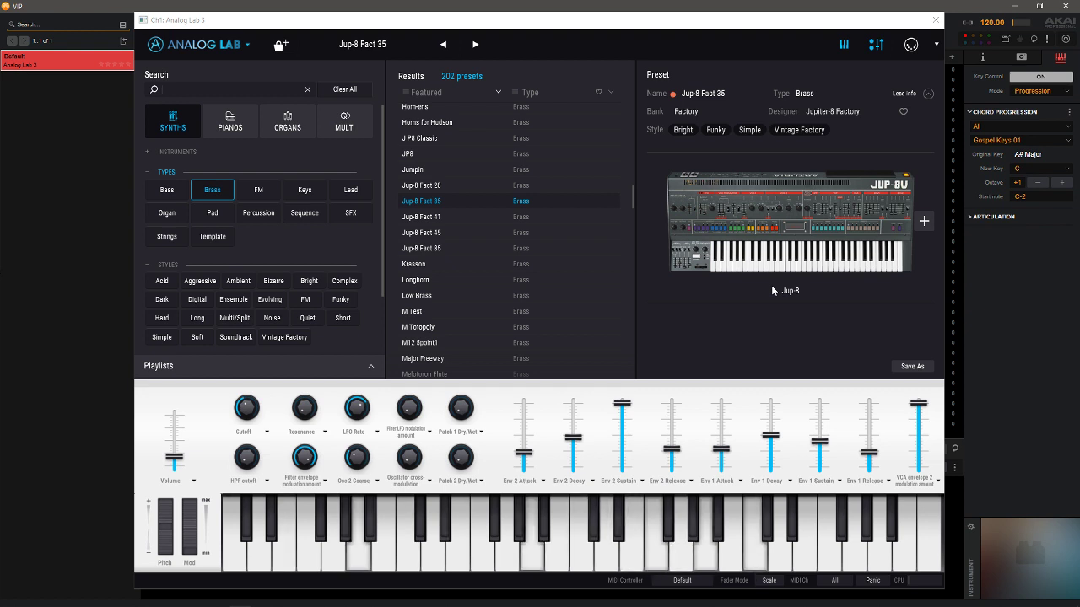
{"action": "left_click", "coordinate": [1009, 143]}
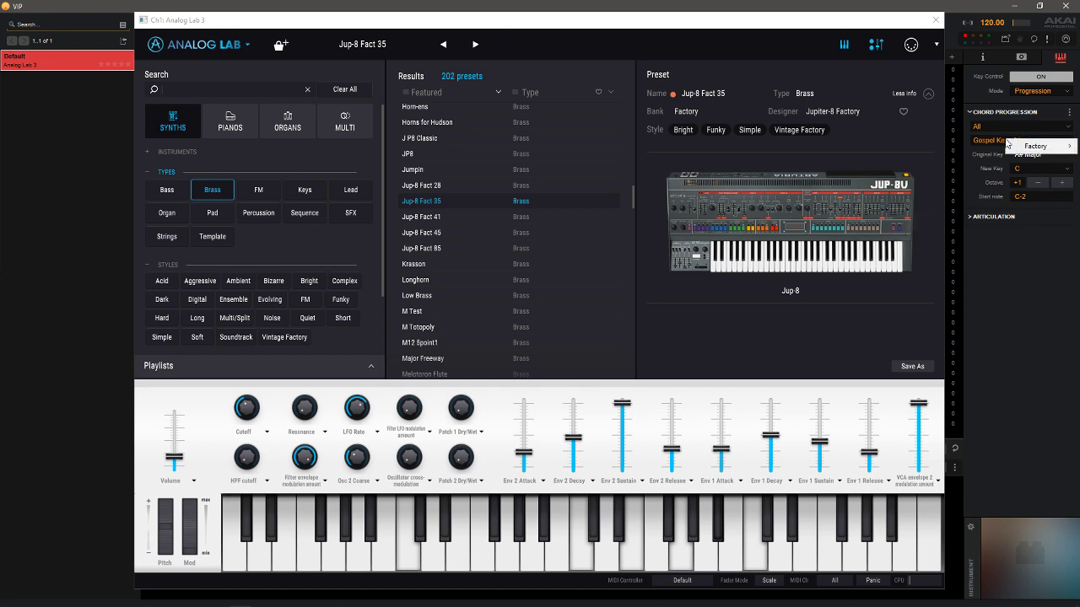
{"action": "mouse_move", "coordinate": [1031, 147]}
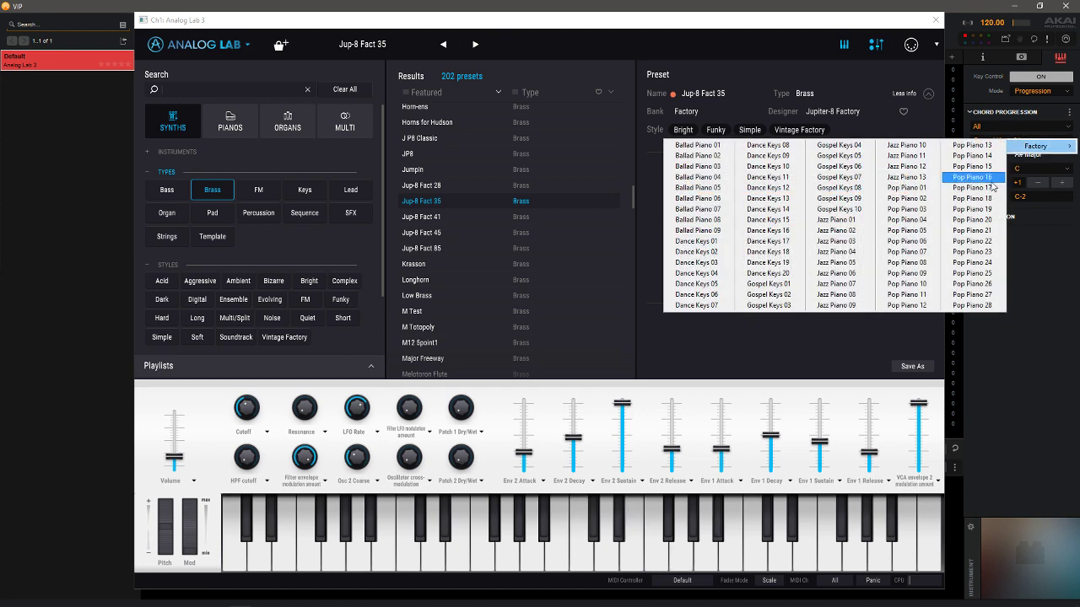
{"action": "left_click", "coordinate": [970, 253]}
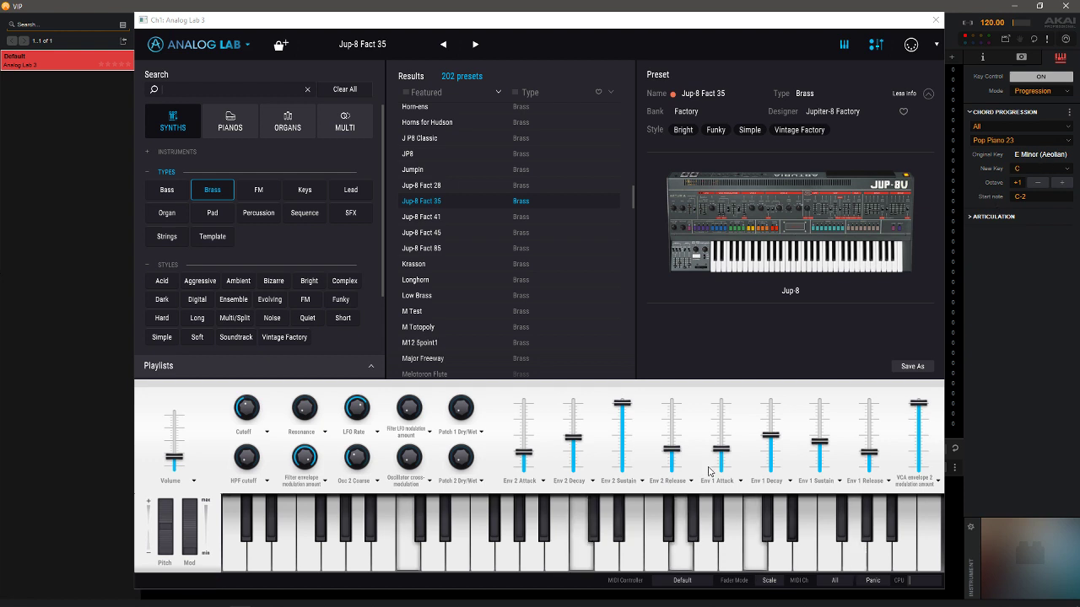
Step: Switch the preset browser to the pianos and load the American Init grand piano
{"action": "left_click", "coordinate": [234, 128]}
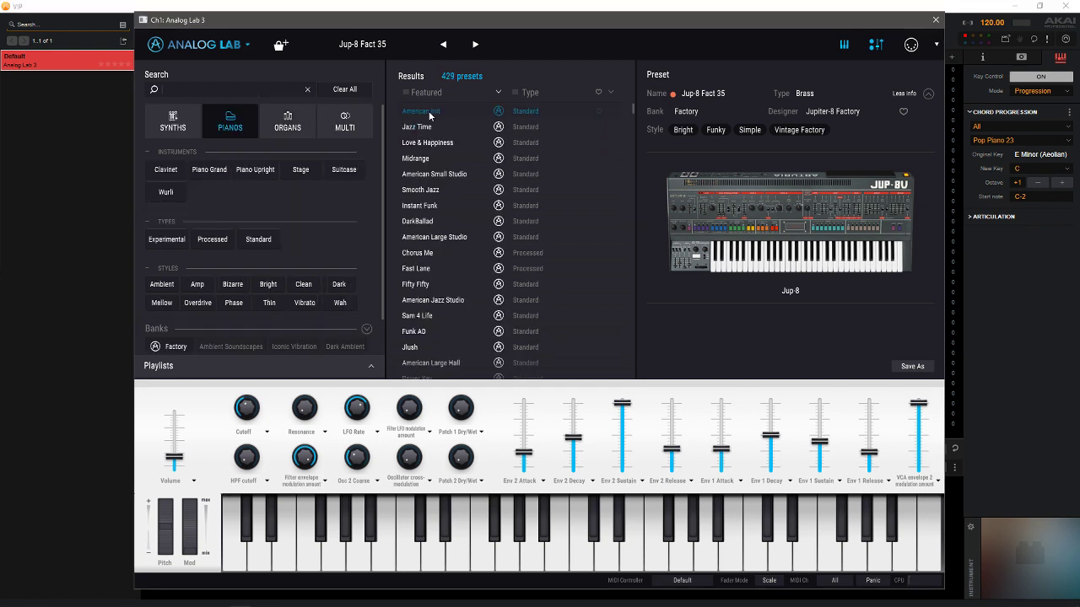
{"action": "left_click", "coordinate": [422, 112]}
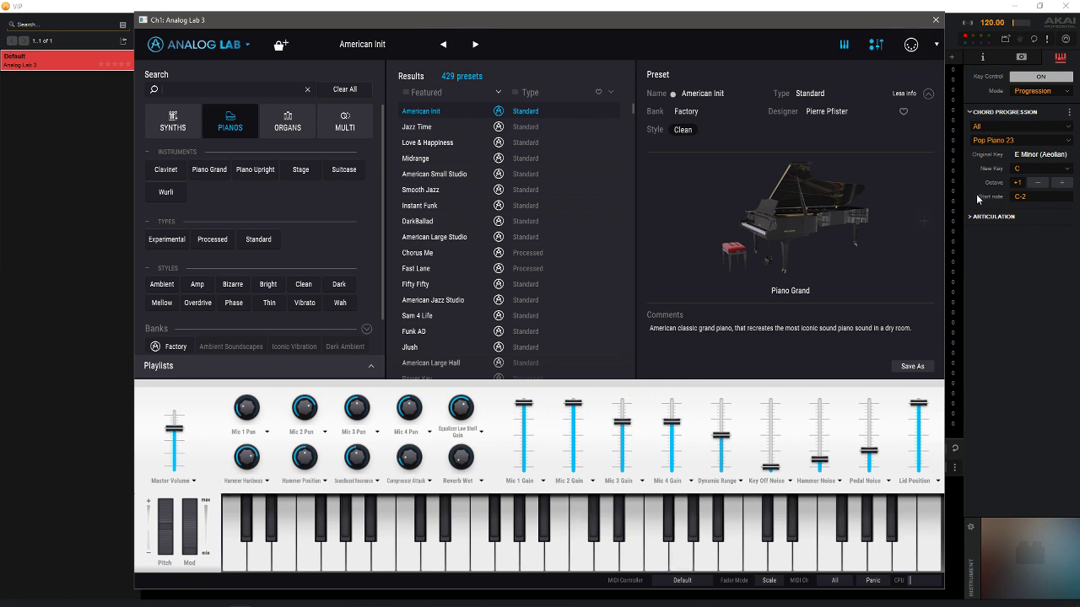
Step: Enable articulation editing for all chords, slightly raise Flam Time, Flam Random and Vel Random, and set the progression octave to +2
{"action": "left_click", "coordinate": [989, 216]}
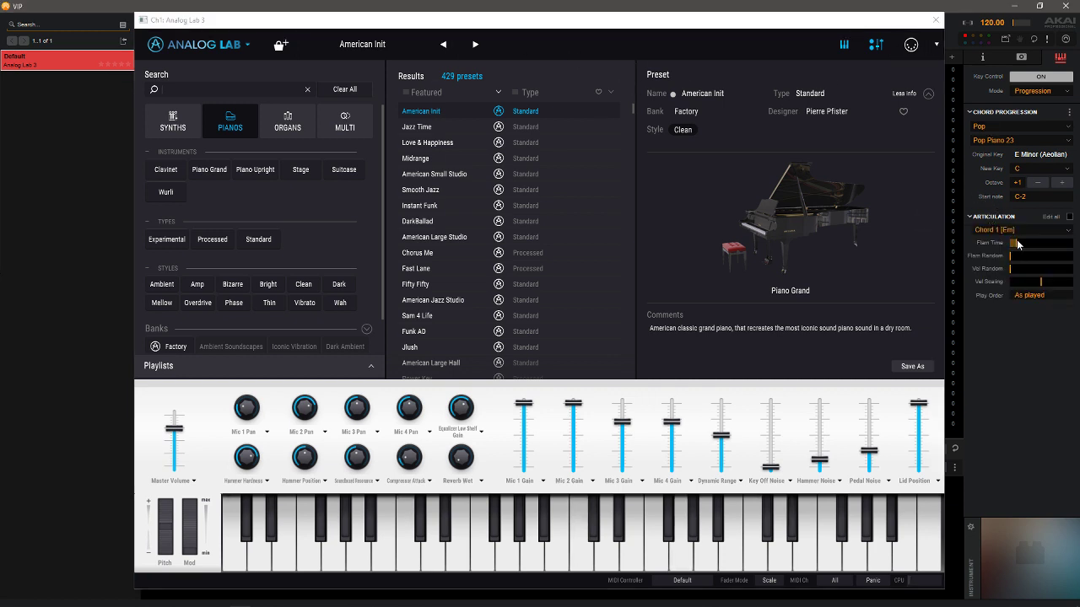
{"action": "left_click_drag", "start_coordinate": [1023, 242], "coordinate": [974, 252]}
{"action": "left_click", "coordinate": [1070, 217]}
{"action": "left_click", "coordinate": [1021, 242]}
{"action": "left_click", "coordinate": [1015, 256]}
{"action": "left_click", "coordinate": [1015, 270]}
{"action": "left_click", "coordinate": [1057, 184]}
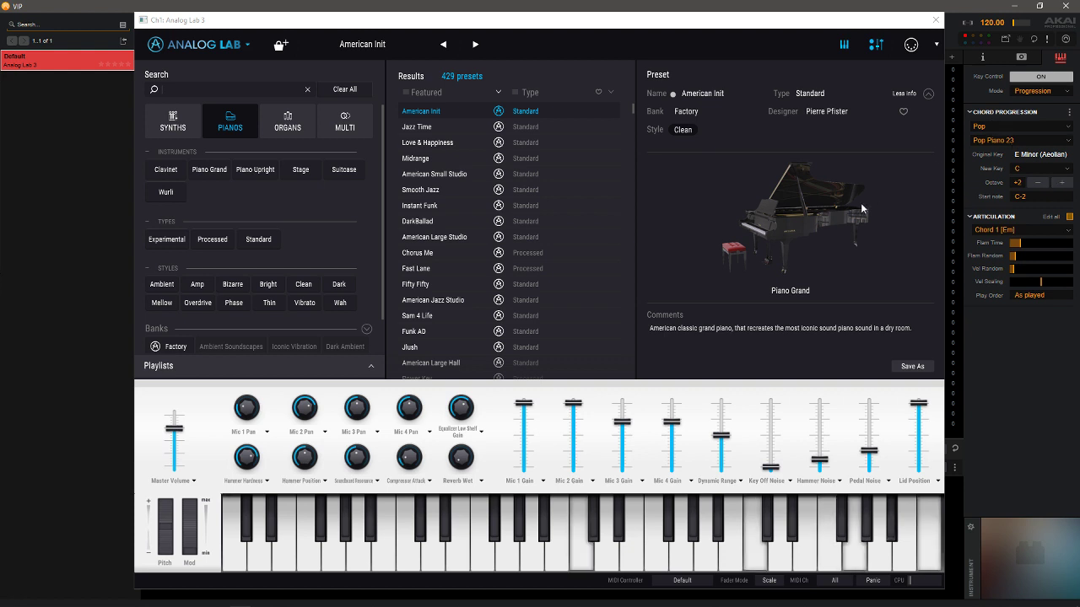
Step: Audition the Jazz Time, Love & Happiness, Smooth Jazz, Fast Lane and Jlush piano presets
{"action": "left_click", "coordinate": [413, 131]}
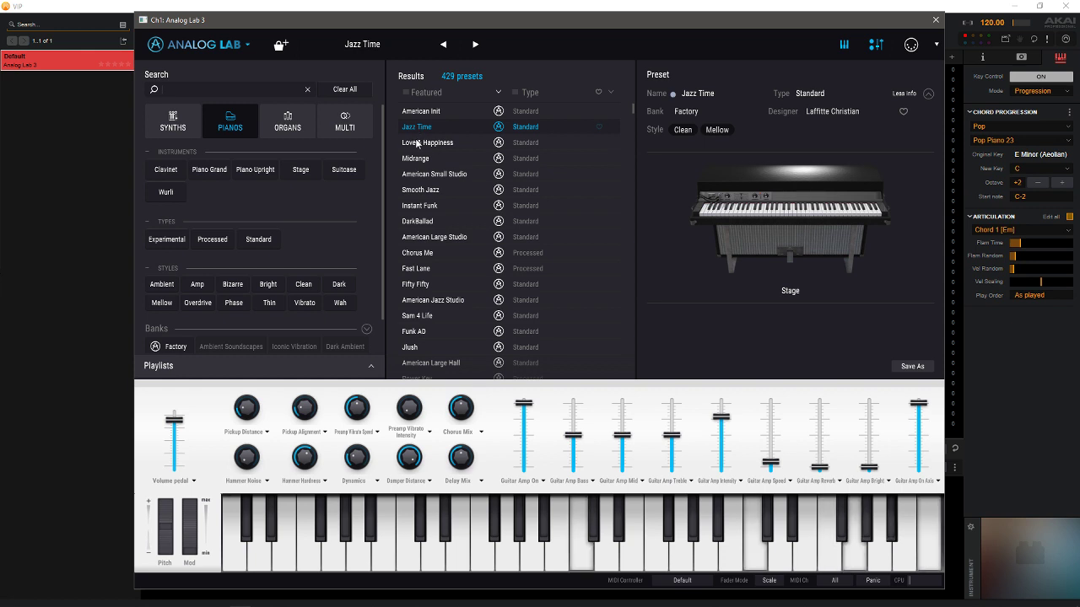
{"action": "left_click", "coordinate": [415, 143]}
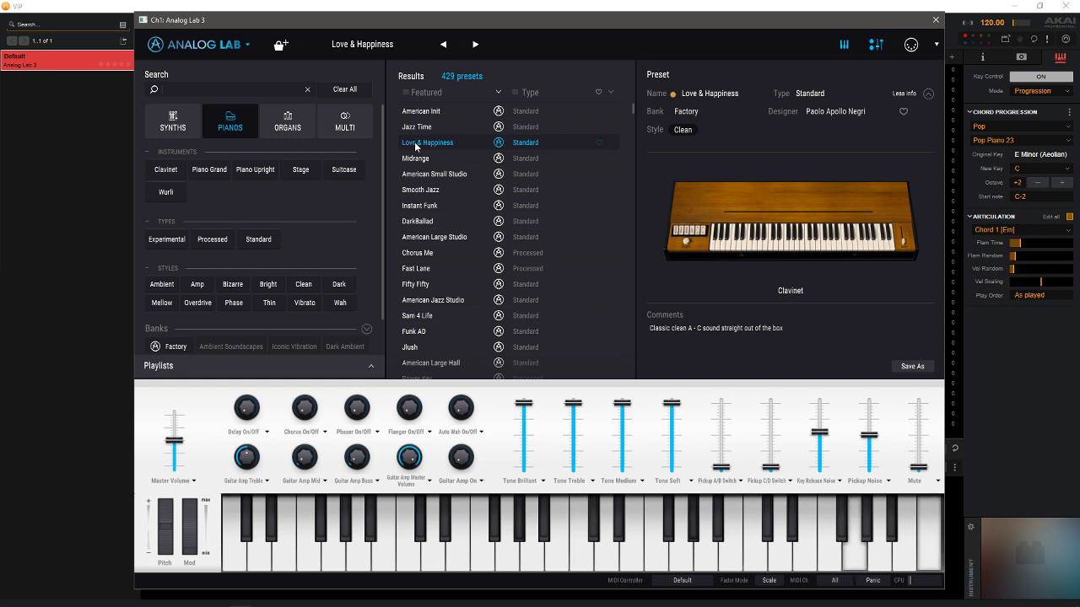
{"action": "left_click", "coordinate": [422, 192]}
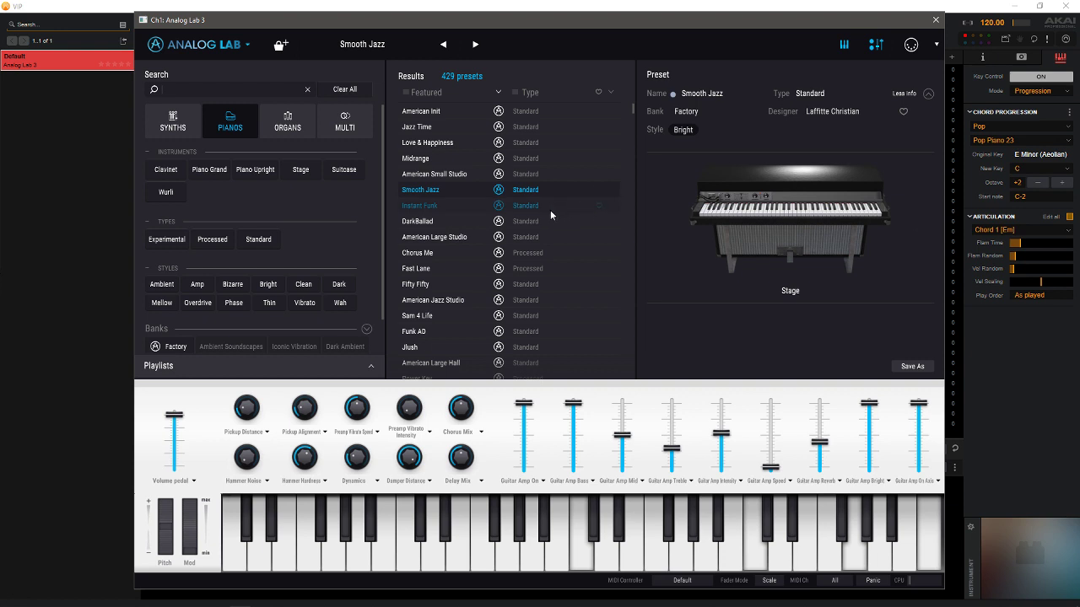
{"action": "left_click", "coordinate": [426, 270]}
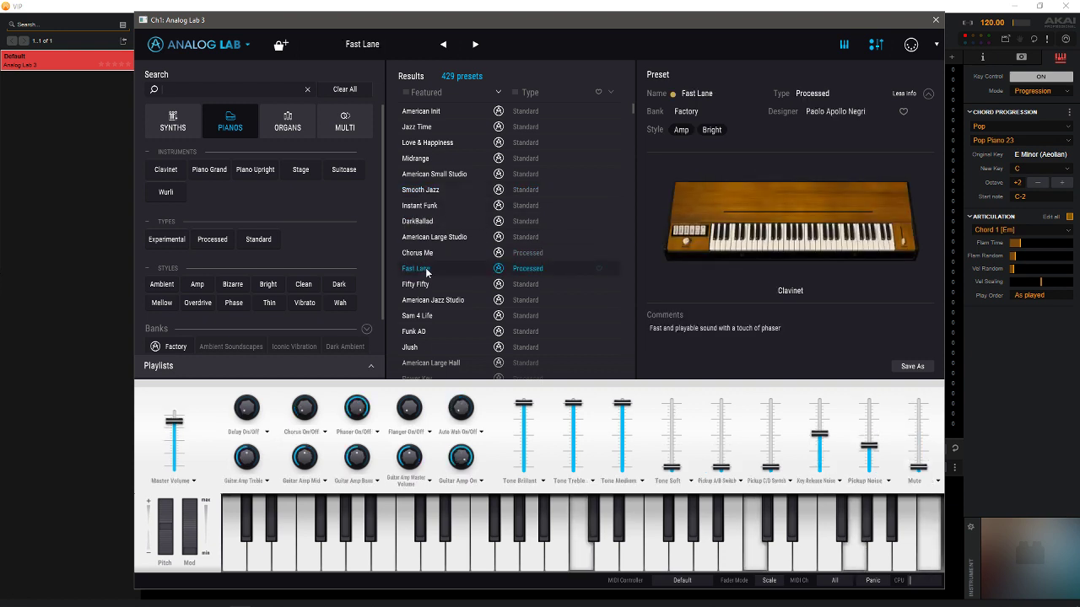
{"action": "left_click", "coordinate": [418, 347]}
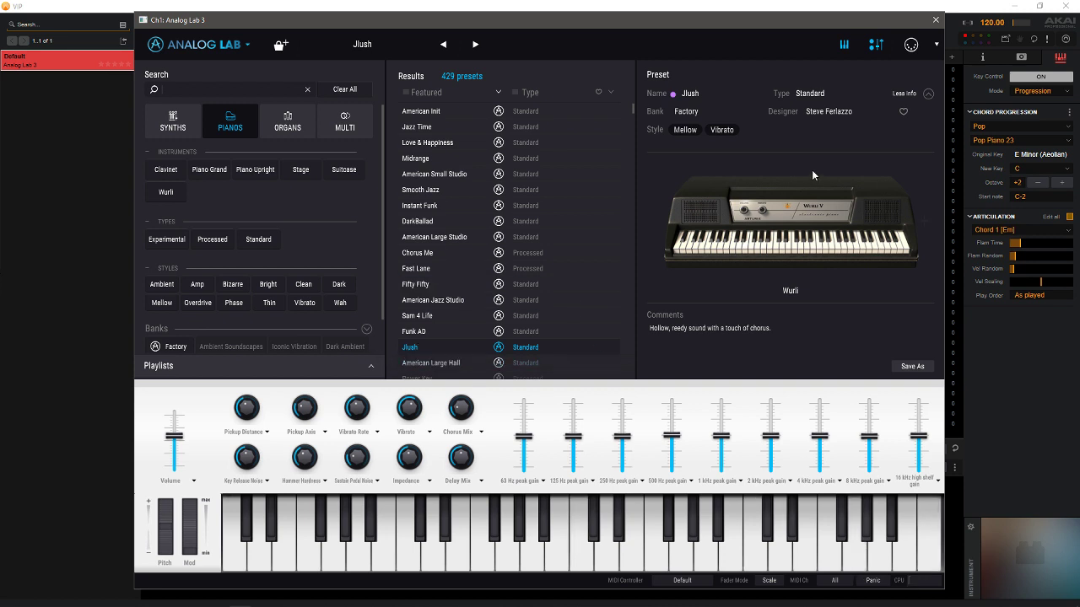
Step: Audition the Cancer & Capricorn, German Grand Intimate and Fuzz Guitar presets further down the piano list
{"action": "left_click_drag", "start_coordinate": [631, 108], "coordinate": [638, 121]}
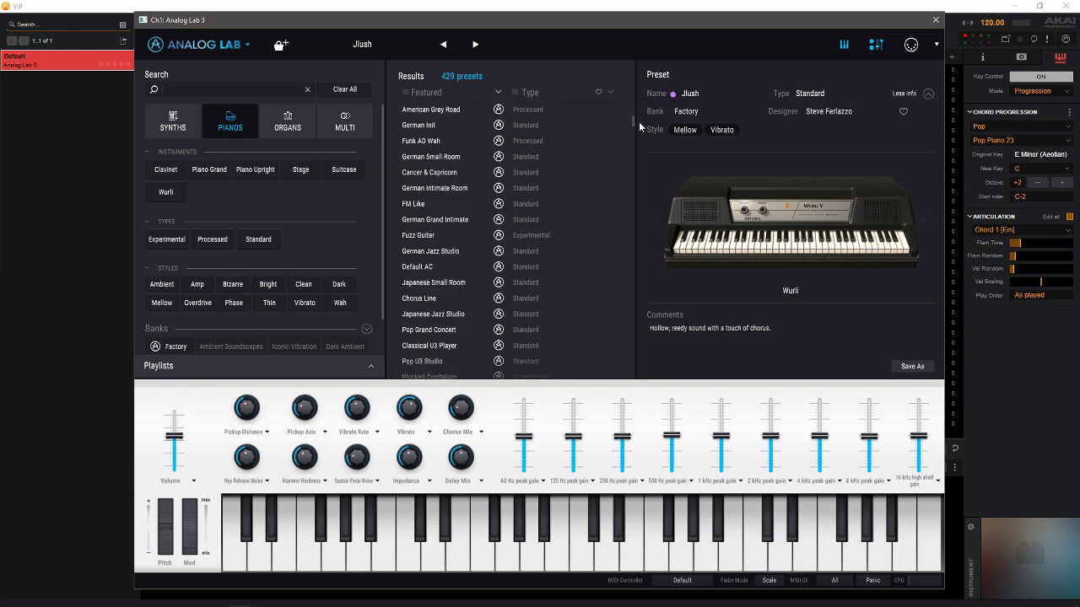
{"action": "left_click", "coordinate": [452, 170]}
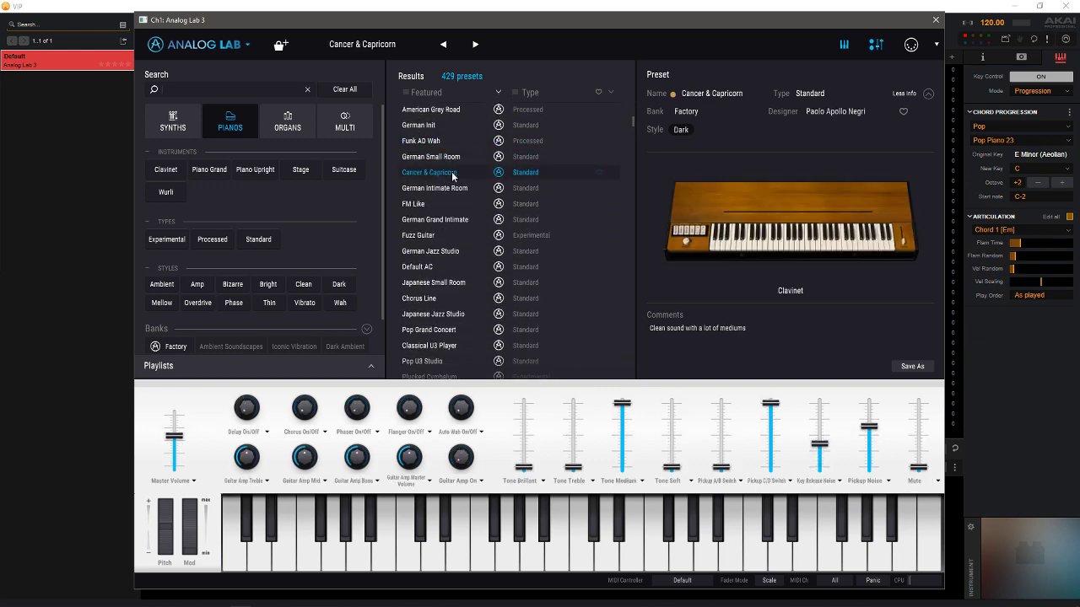
{"action": "left_click", "coordinate": [438, 221]}
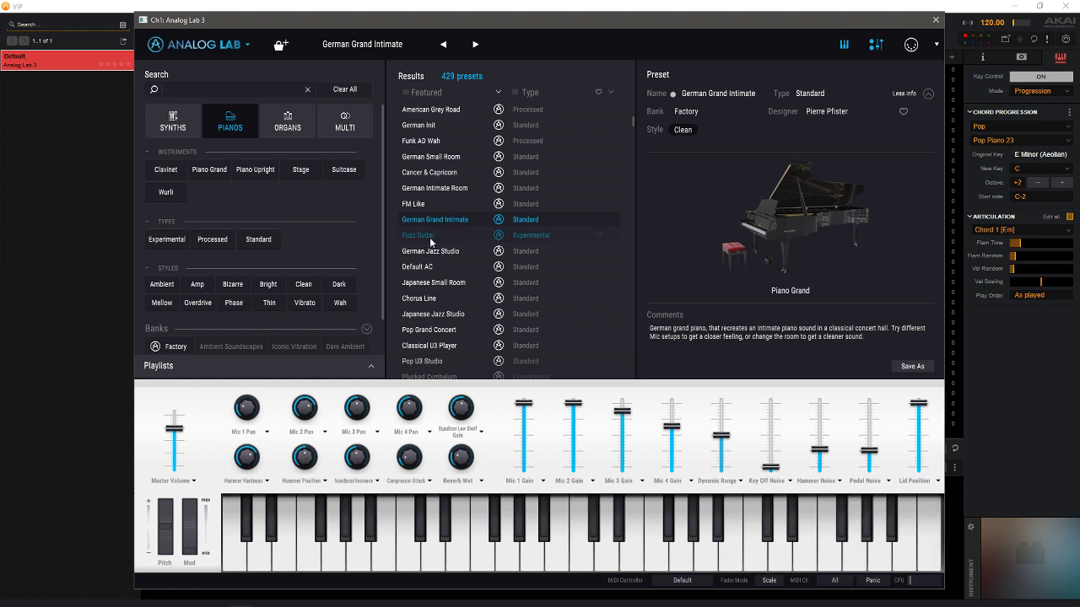
{"action": "left_click", "coordinate": [430, 237]}
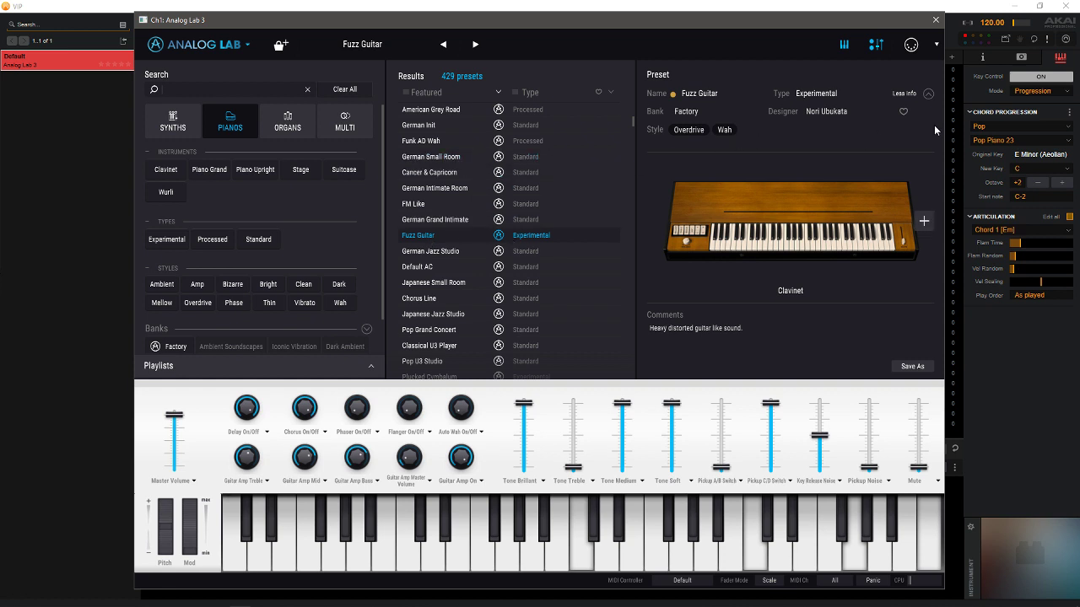
Step: Change the chord progression to the factory Pop Piano 03
{"action": "left_click", "coordinate": [996, 141]}
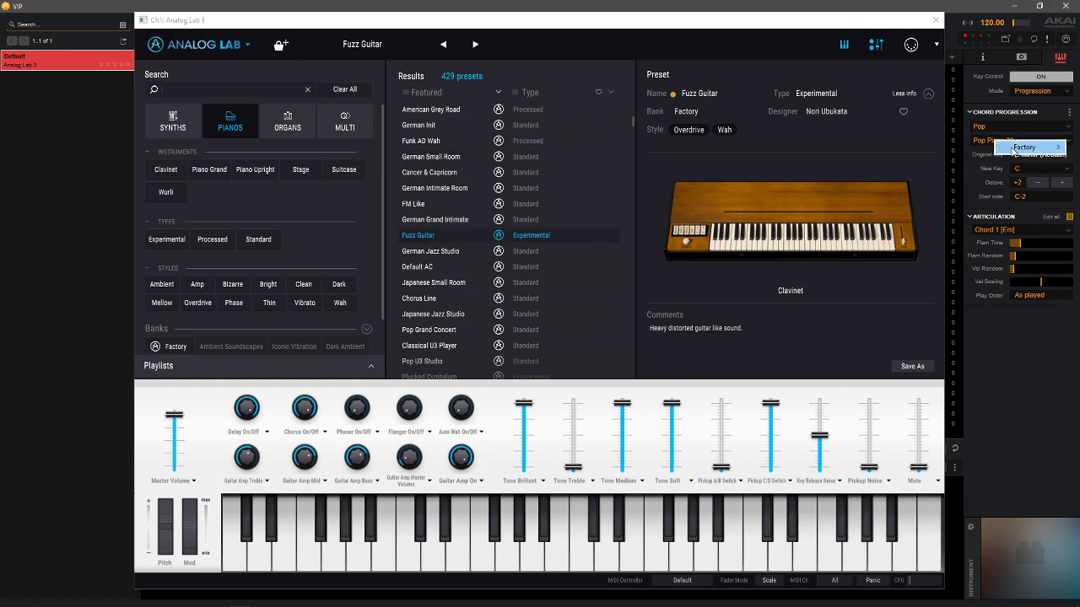
{"action": "mouse_move", "coordinate": [1002, 152]}
{"action": "left_click", "coordinate": [895, 167]}
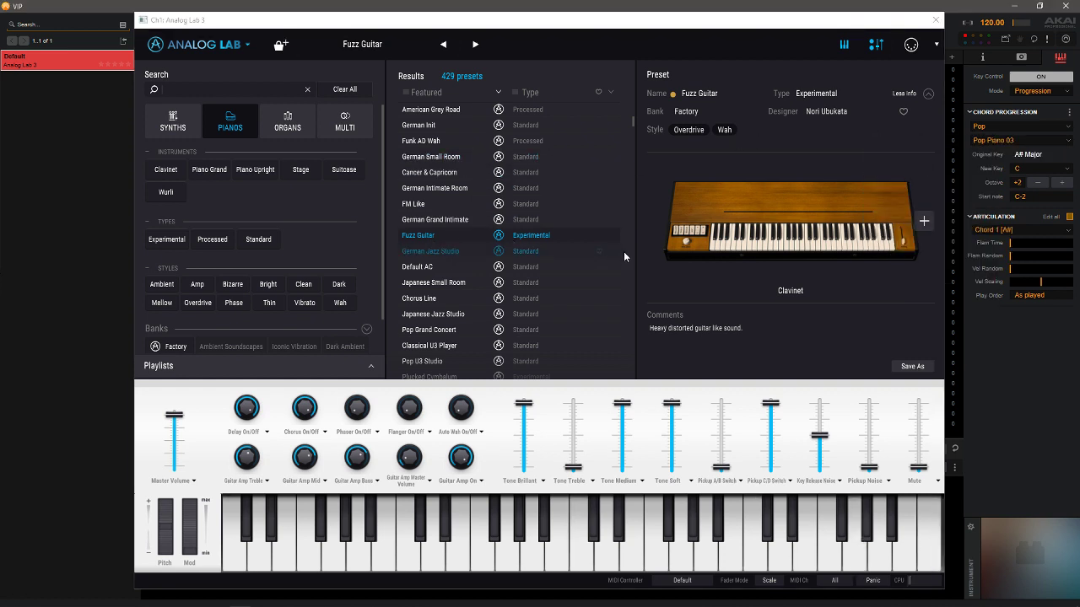
Step: Filter the piano presets to Piano Upright and audition Jazz Honky Bar
{"action": "left_click", "coordinate": [255, 169]}
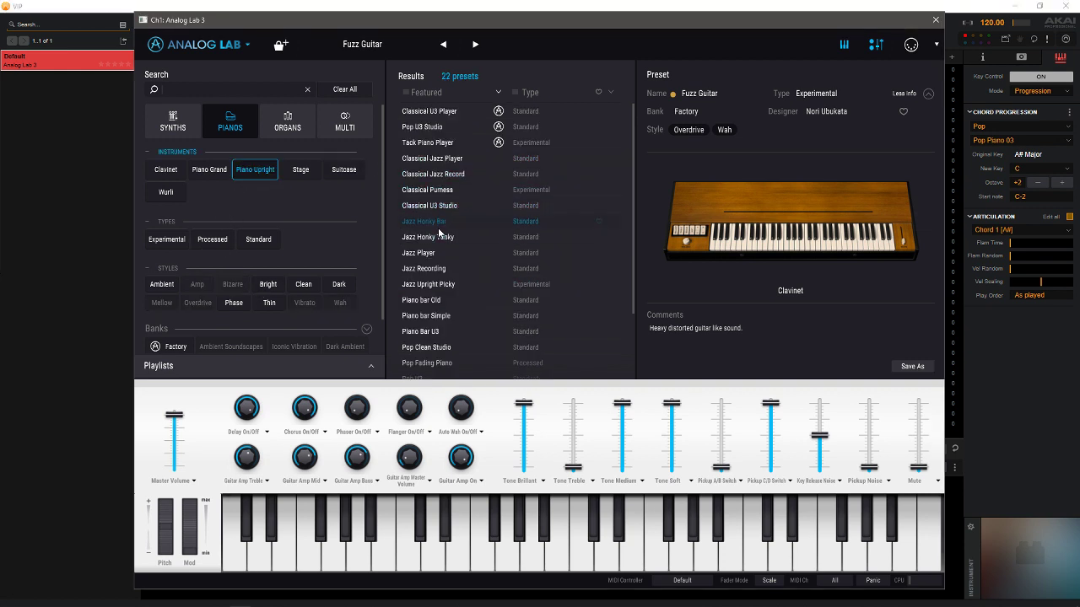
{"action": "left_click", "coordinate": [419, 223]}
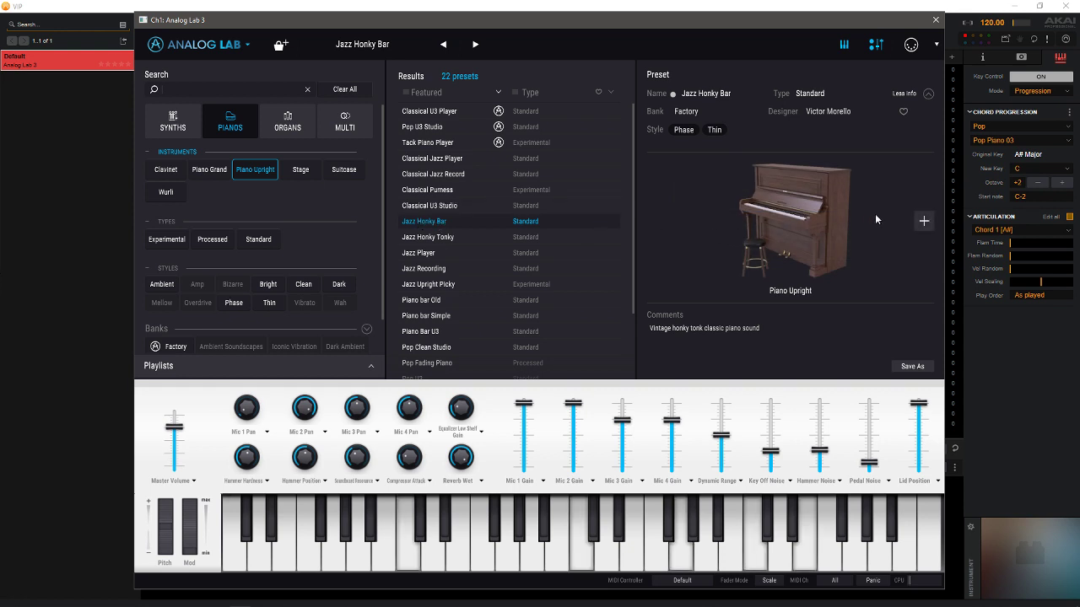
Step: Raise the first chord's Flam Time to about a third, Flam Random to about a quarter and Vol Random to about a sixth
{"action": "left_click", "coordinate": [1024, 243]}
{"action": "left_click", "coordinate": [1021, 257]}
{"action": "left_click", "coordinate": [1016, 255]}
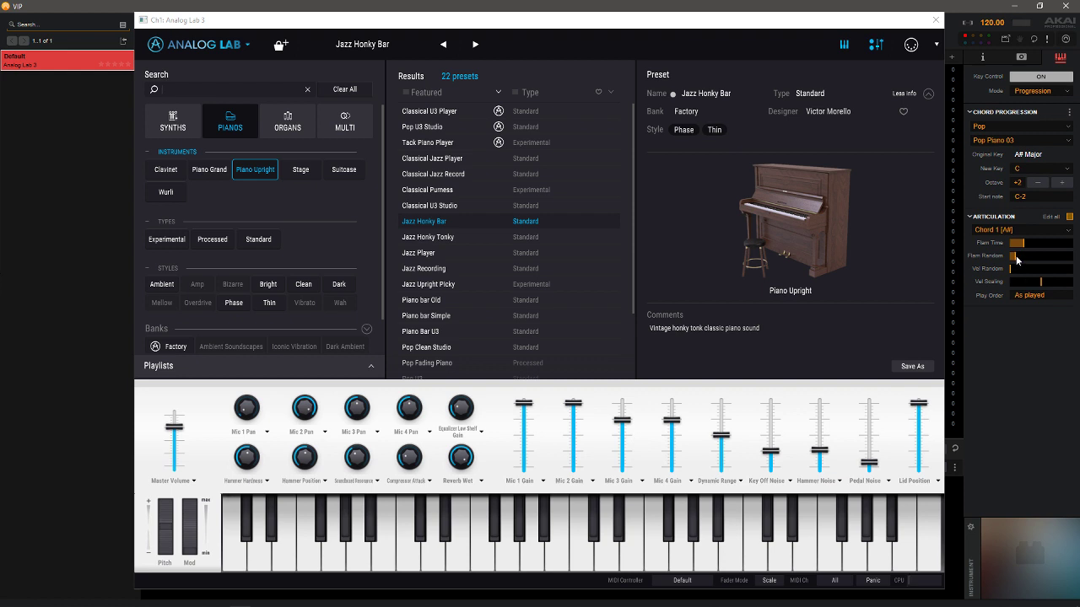
{"action": "left_click", "coordinate": [1019, 269]}
{"action": "left_click", "coordinate": [1025, 256]}
{"action": "left_click", "coordinate": [1033, 244]}
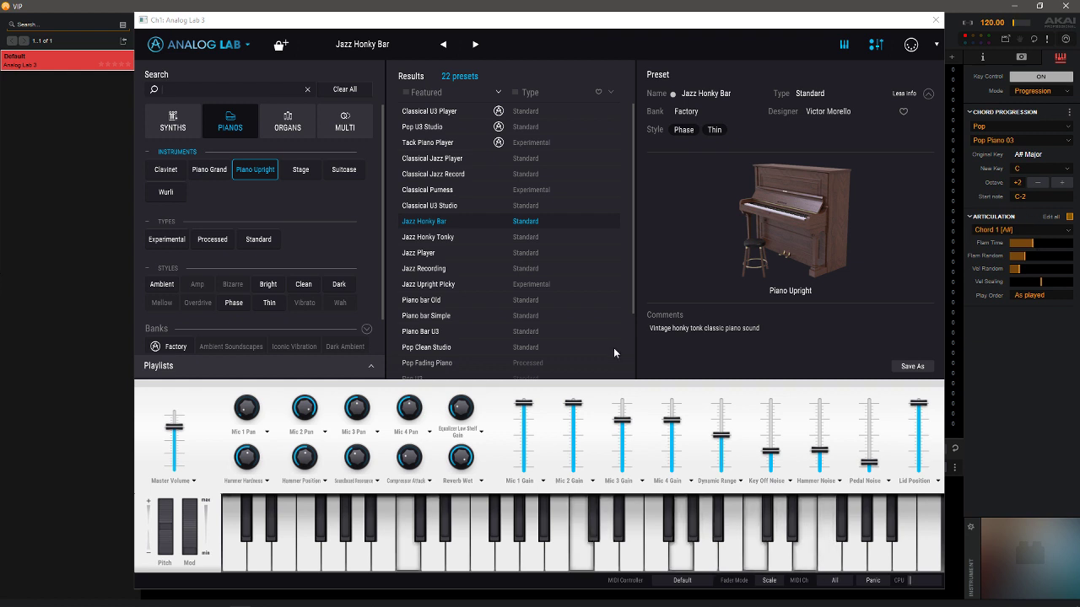
Step: Audition the Piano bar Old, Pop Clean Studio and Tack Piano upright presets
{"action": "left_click", "coordinate": [430, 302]}
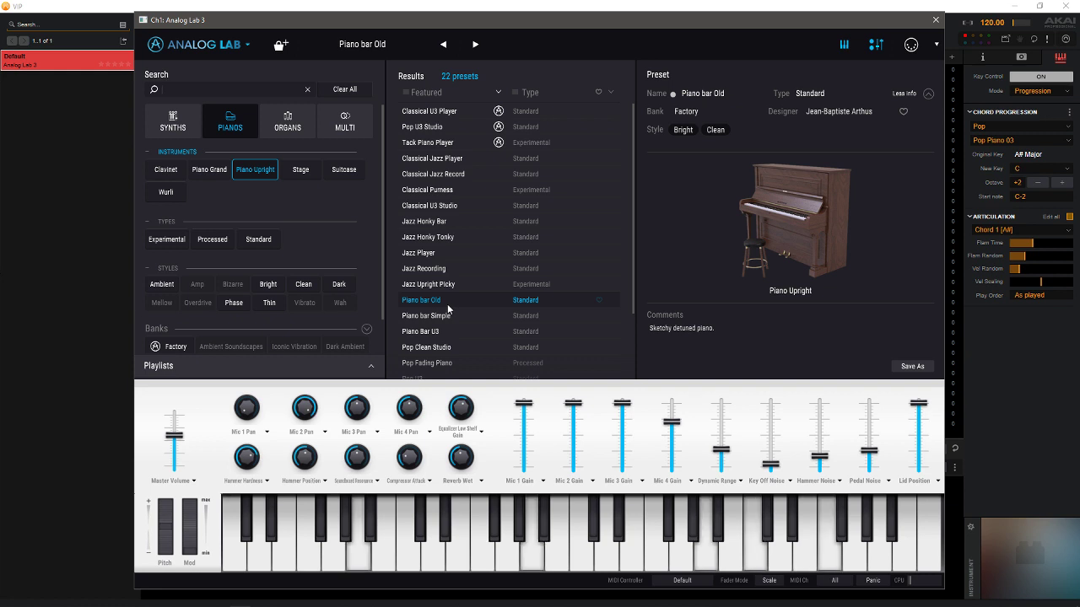
{"action": "left_click", "coordinate": [444, 349]}
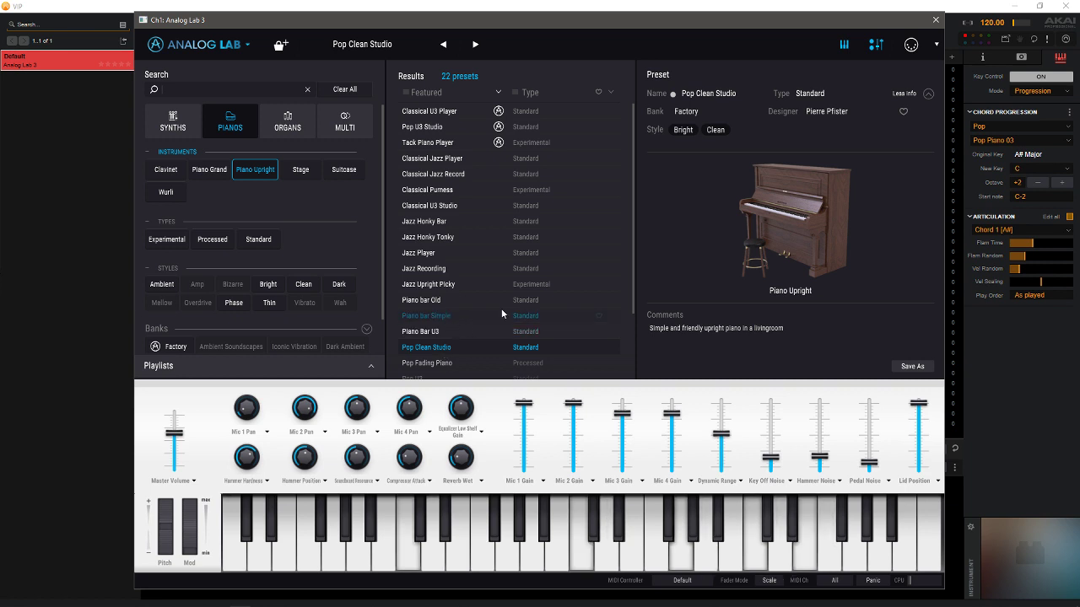
{"action": "left_click_drag", "start_coordinate": [633, 189], "coordinate": [635, 252]}
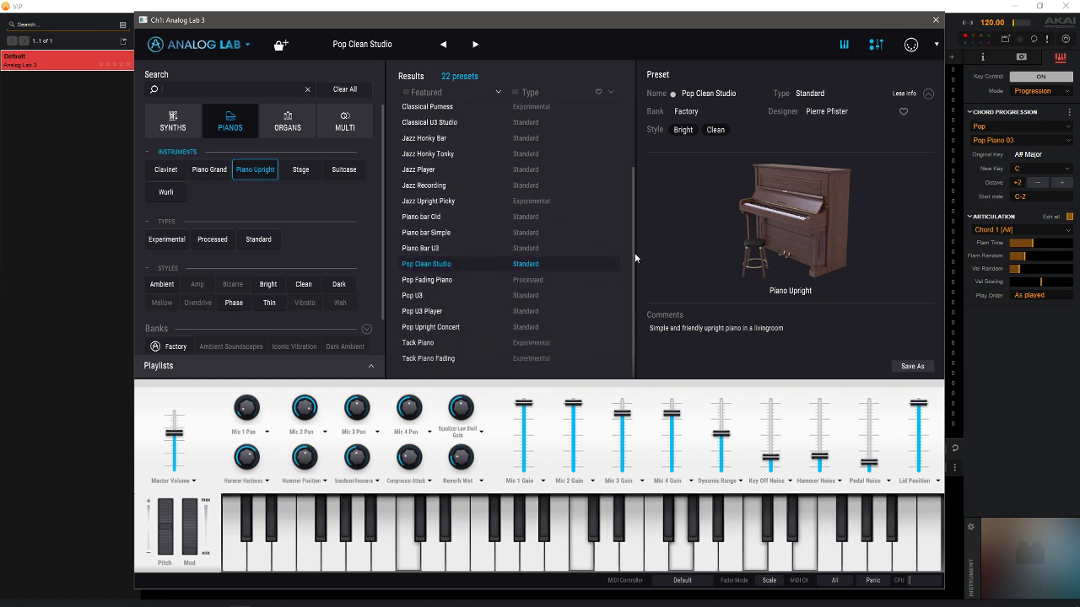
{"action": "left_click", "coordinate": [435, 340]}
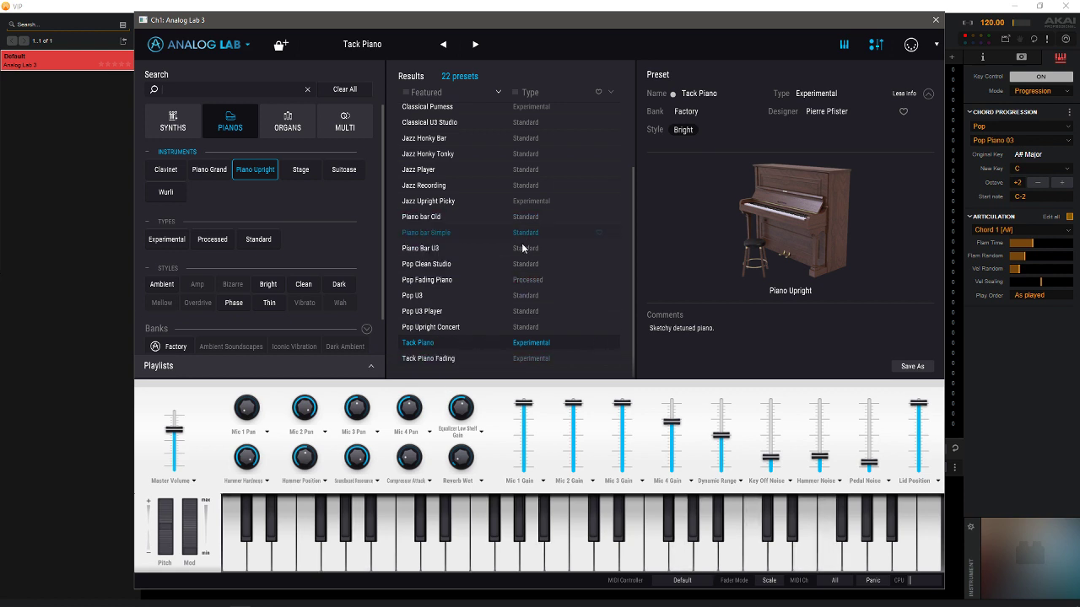
Step: Filter the piano presets to Stage and audition Axis On, Bell Air and Distortion Is Up
{"action": "left_click", "coordinate": [300, 171]}
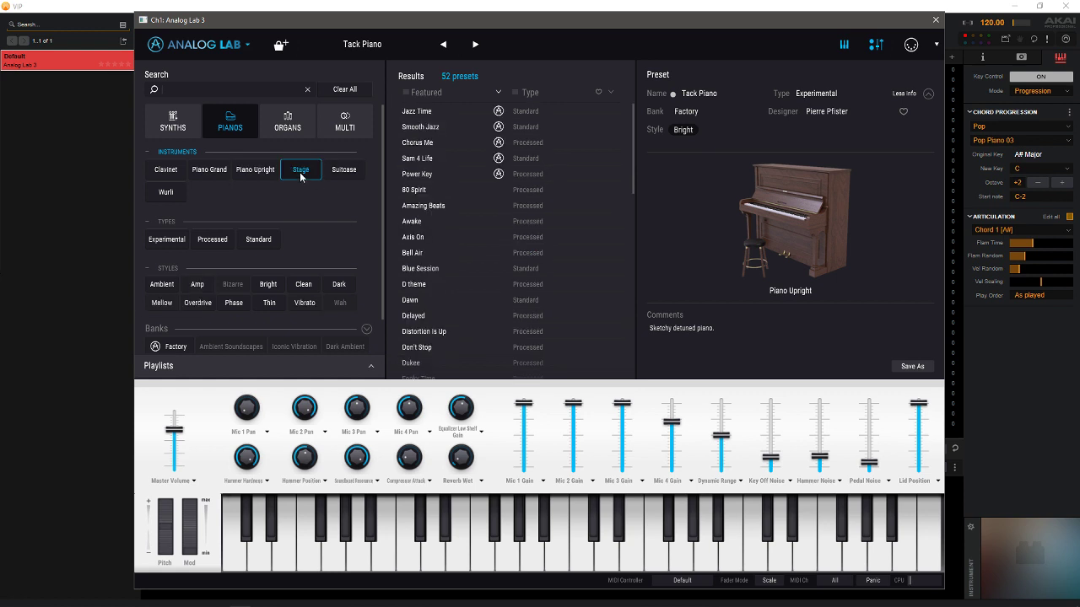
{"action": "left_click", "coordinate": [418, 239]}
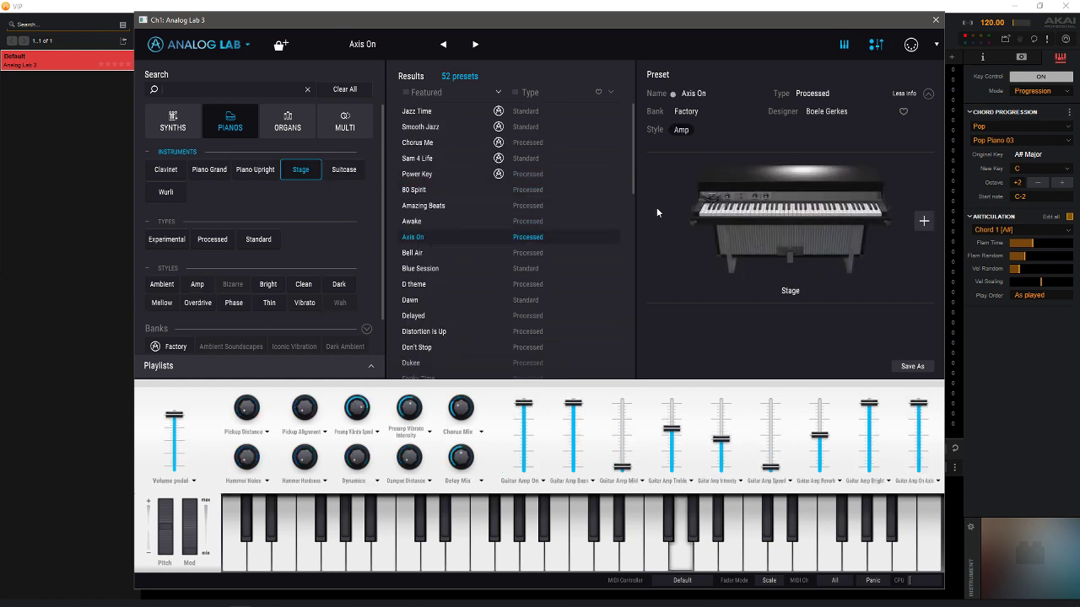
{"action": "left_click", "coordinate": [438, 253]}
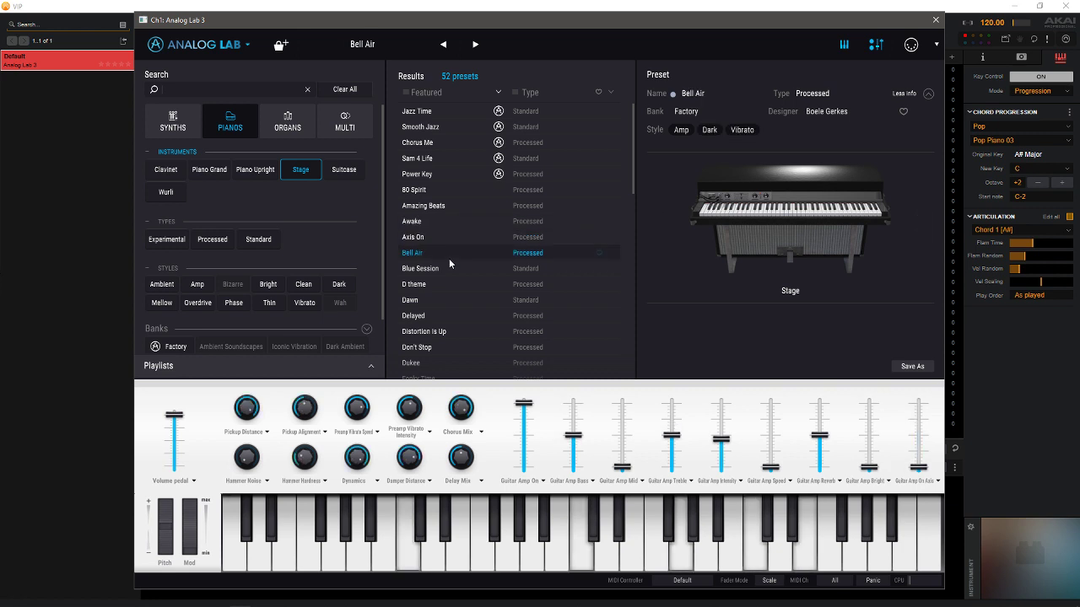
{"action": "left_click", "coordinate": [422, 332]}
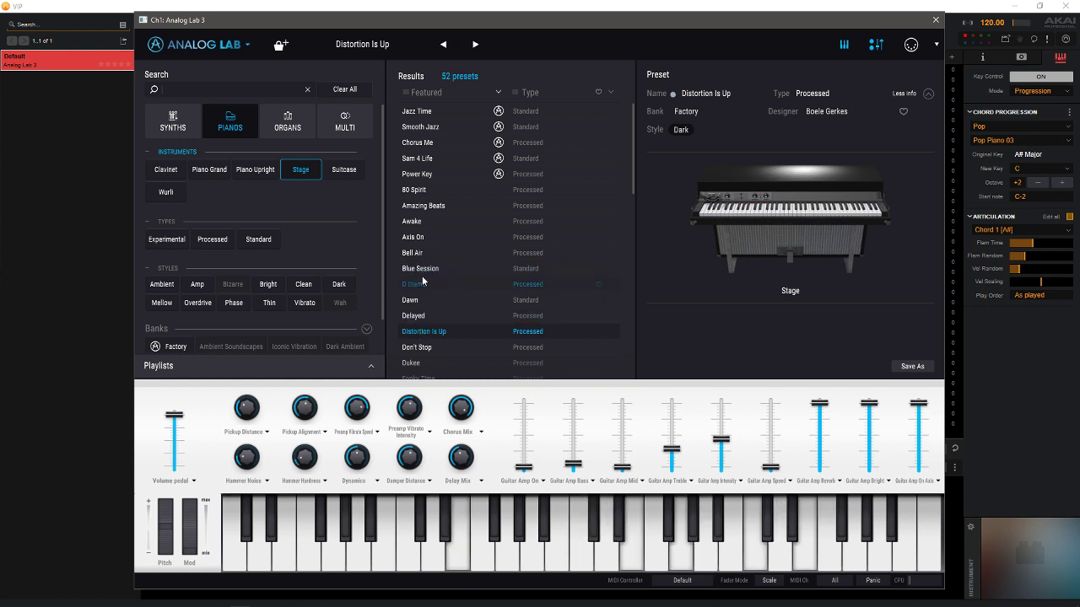
Step: Audition the Funktime, Modern Times, PersonOfInterest and Session presets further down the Stage list
{"action": "left_click_drag", "start_coordinate": [634, 158], "coordinate": [640, 211]}
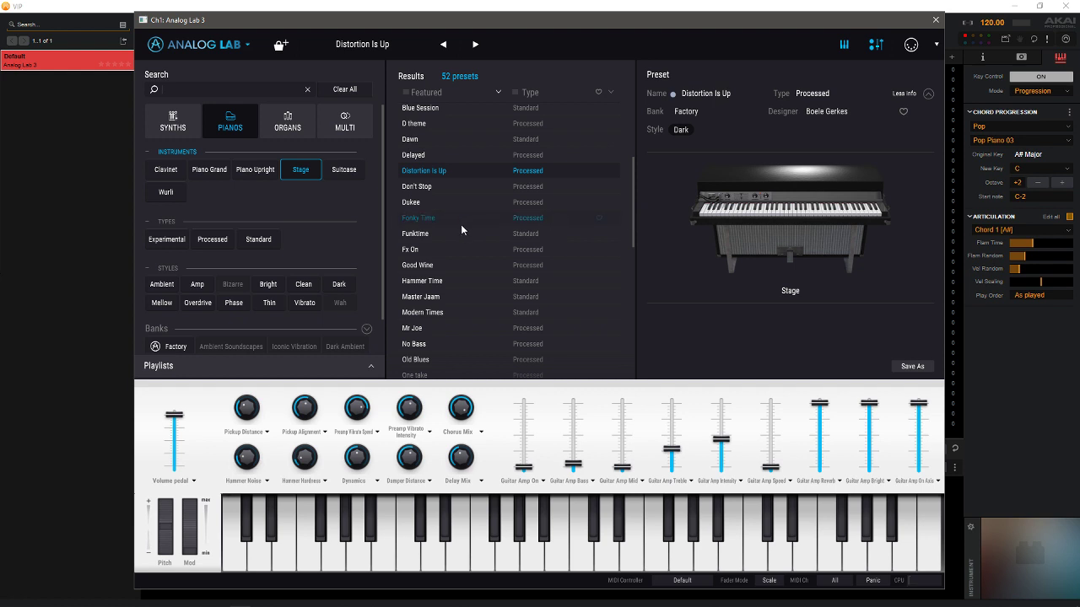
{"action": "left_click", "coordinate": [435, 240]}
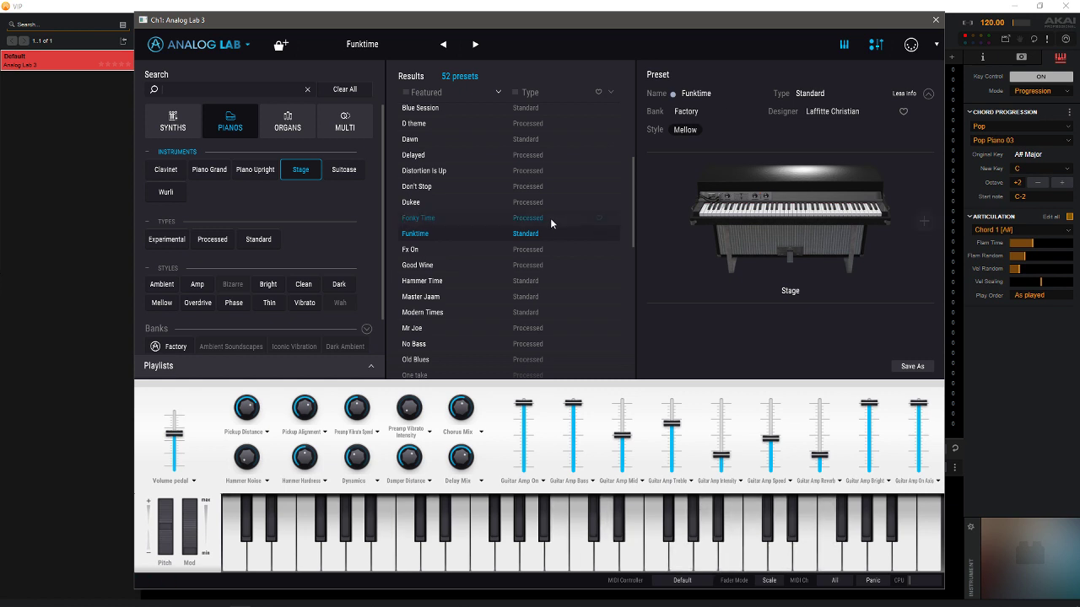
{"action": "left_click", "coordinate": [436, 316]}
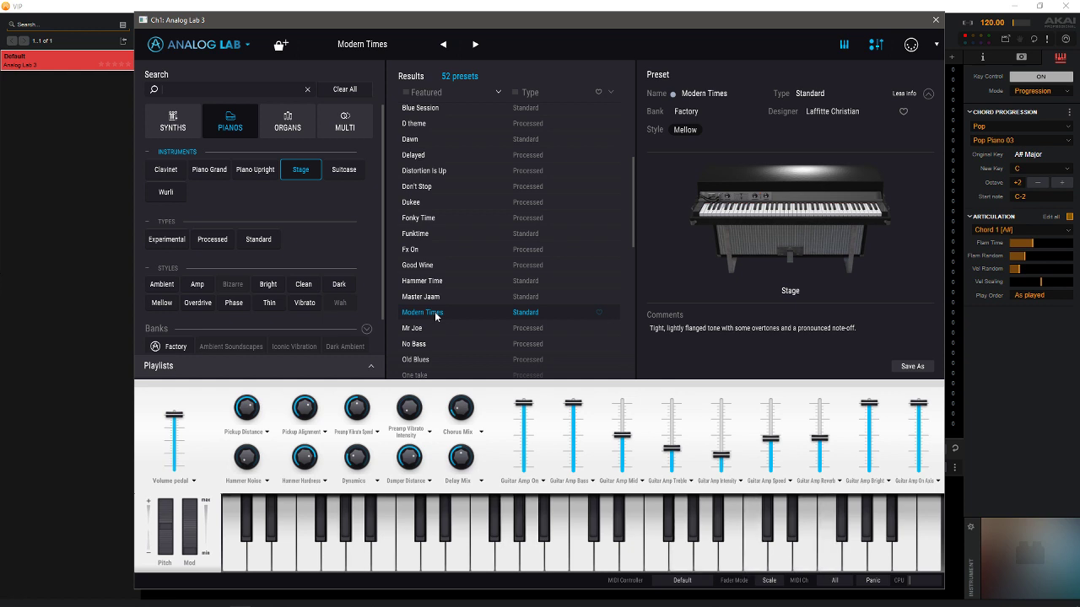
{"action": "left_click_drag", "start_coordinate": [635, 208], "coordinate": [638, 250]}
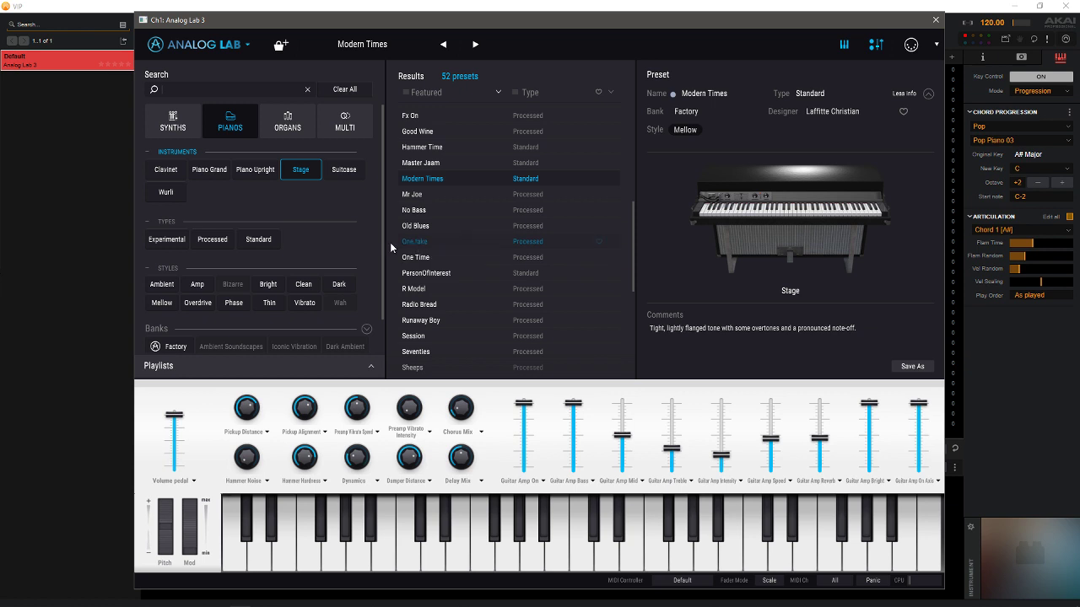
{"action": "left_click", "coordinate": [429, 272]}
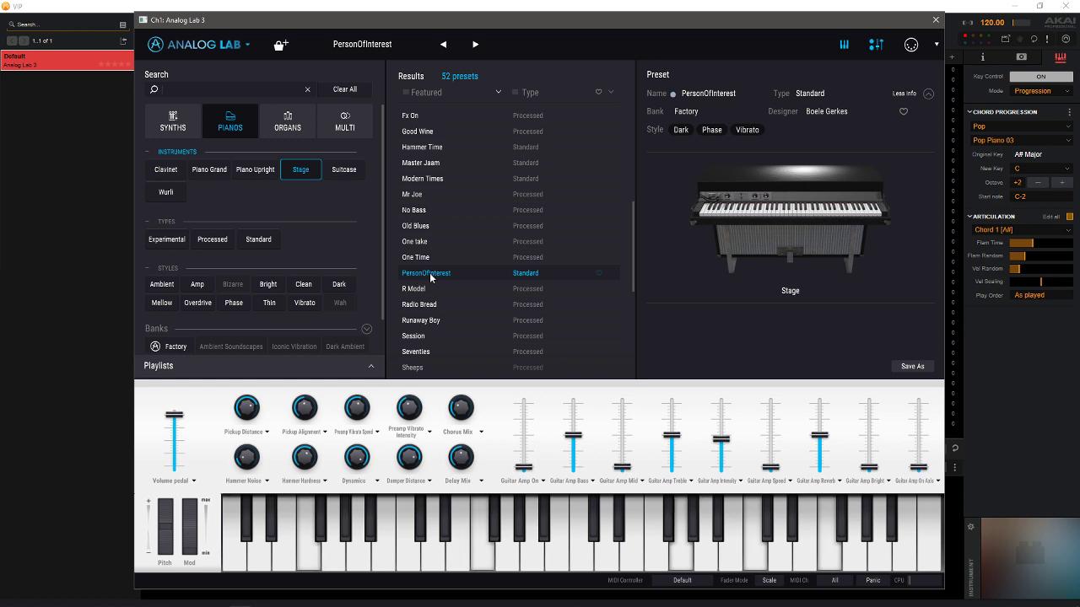
{"action": "left_click", "coordinate": [422, 337]}
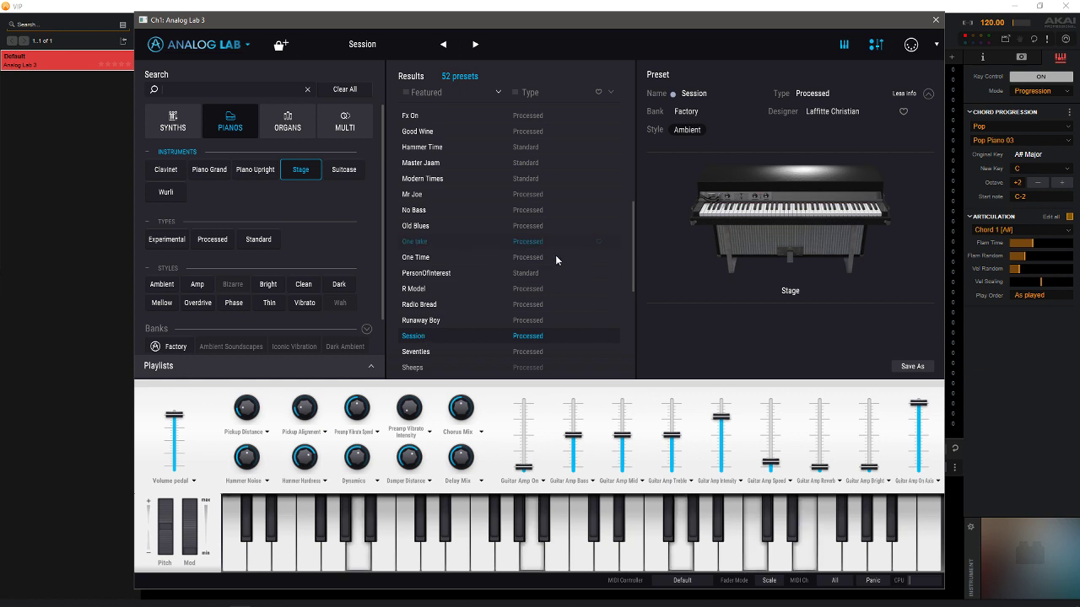
Step: Convert the Session preset to a multi and load the Piano Grand preset American Marimba on Part 2
{"action": "left_click", "coordinate": [925, 222]}
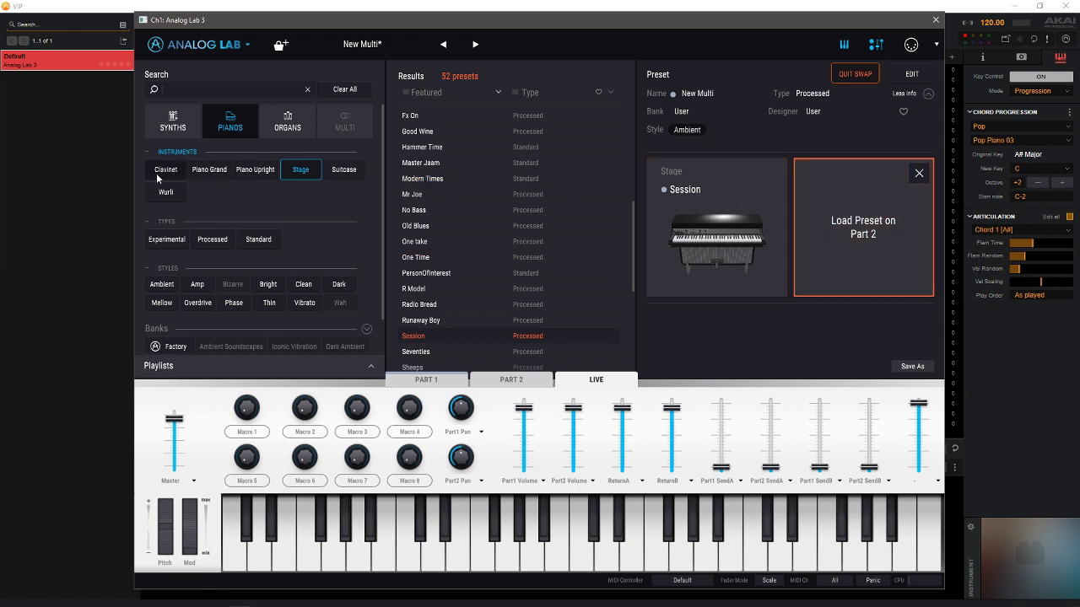
{"action": "left_click", "coordinate": [210, 172]}
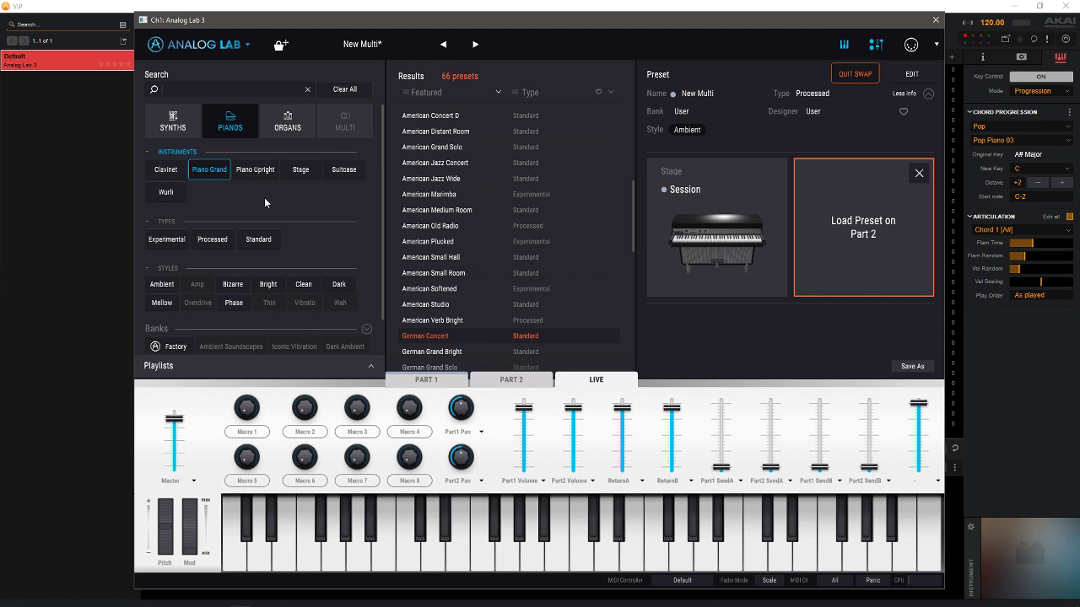
{"action": "left_click", "coordinate": [439, 193]}
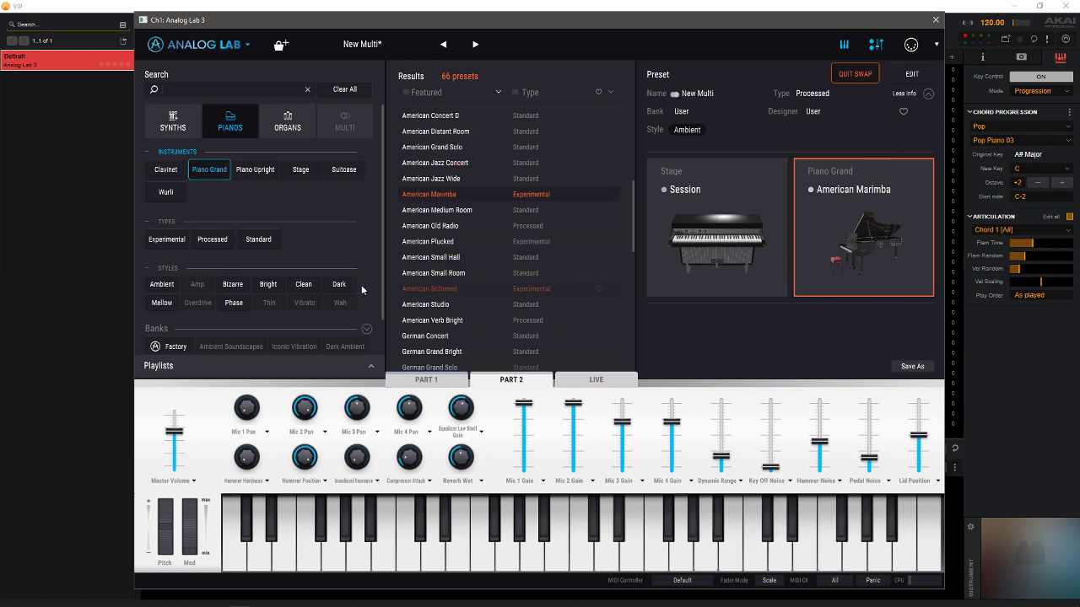
Step: Swap the multi's Part 2 for the B-3 organ preset Jazz Organ and leave swap mode
{"action": "left_click", "coordinate": [308, 172]}
{"action": "left_click", "coordinate": [346, 170]}
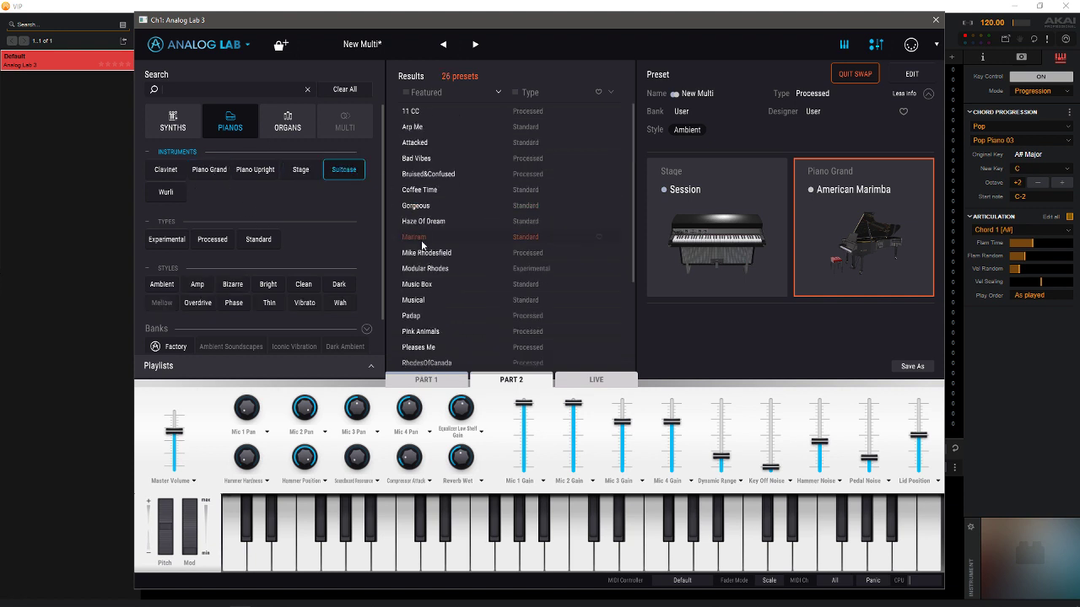
{"action": "left_click", "coordinate": [286, 125]}
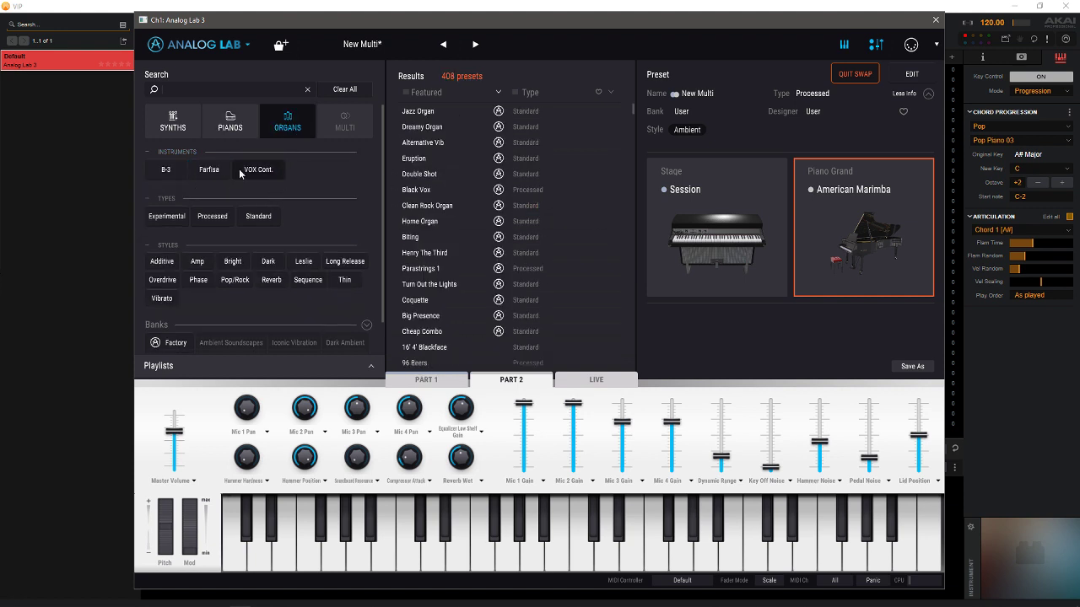
{"action": "left_click", "coordinate": [167, 172]}
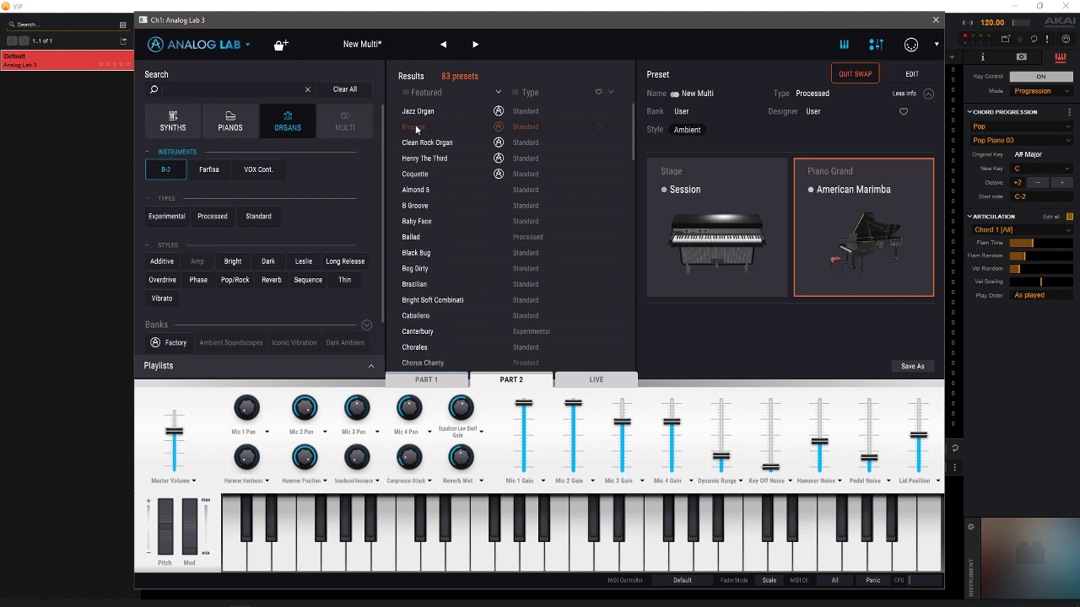
{"action": "left_click", "coordinate": [415, 114]}
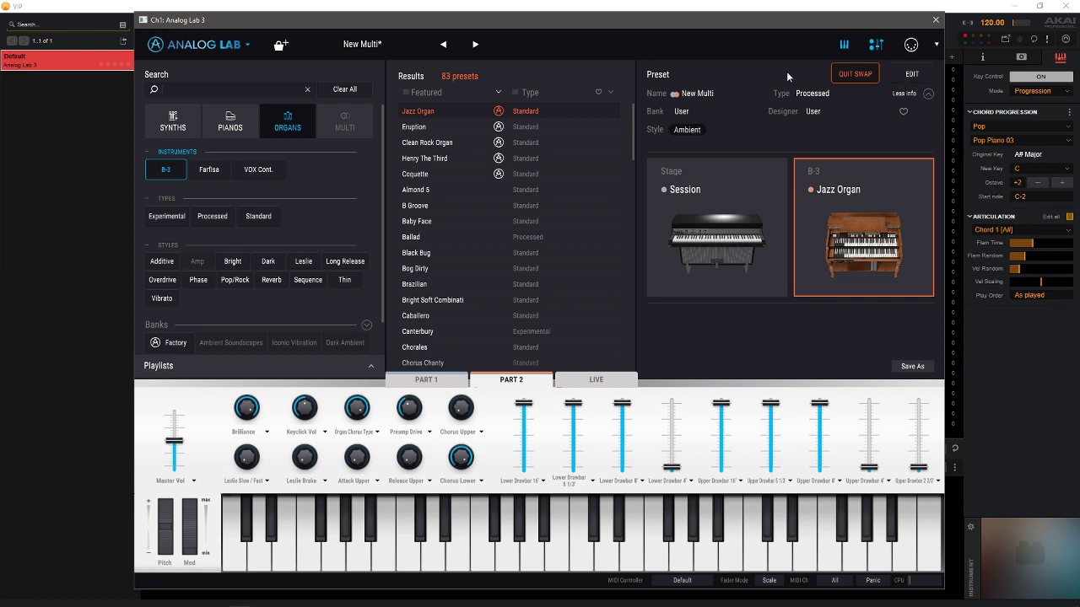
{"action": "left_click", "coordinate": [857, 74]}
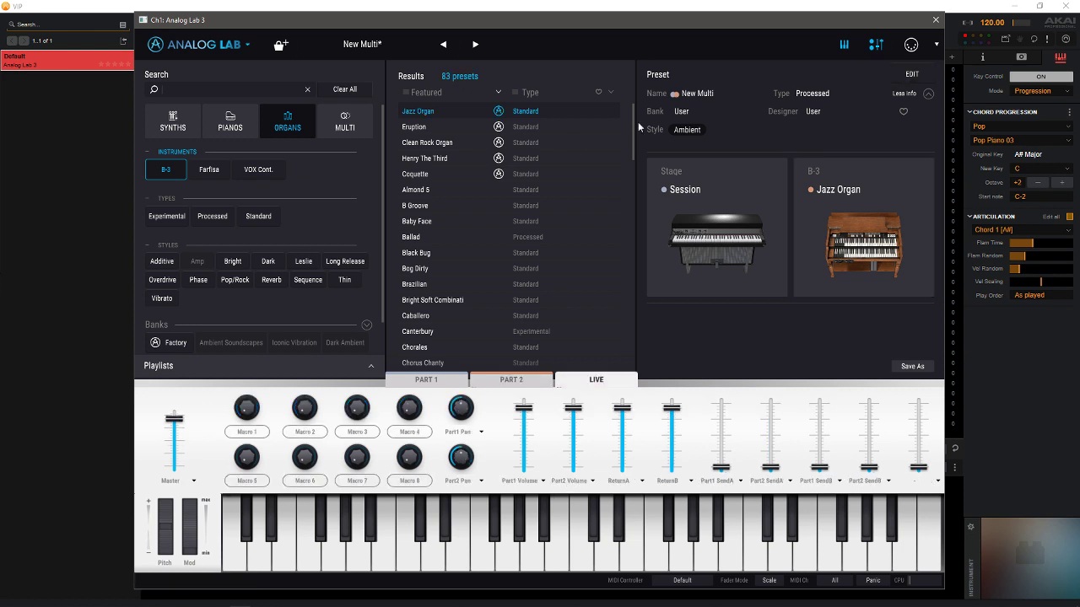
Step: Audition the Eruption, Coquette, Almond 5, Black Bug and Chorus Chanty B-3 organ presets
{"action": "left_click", "coordinate": [413, 127]}
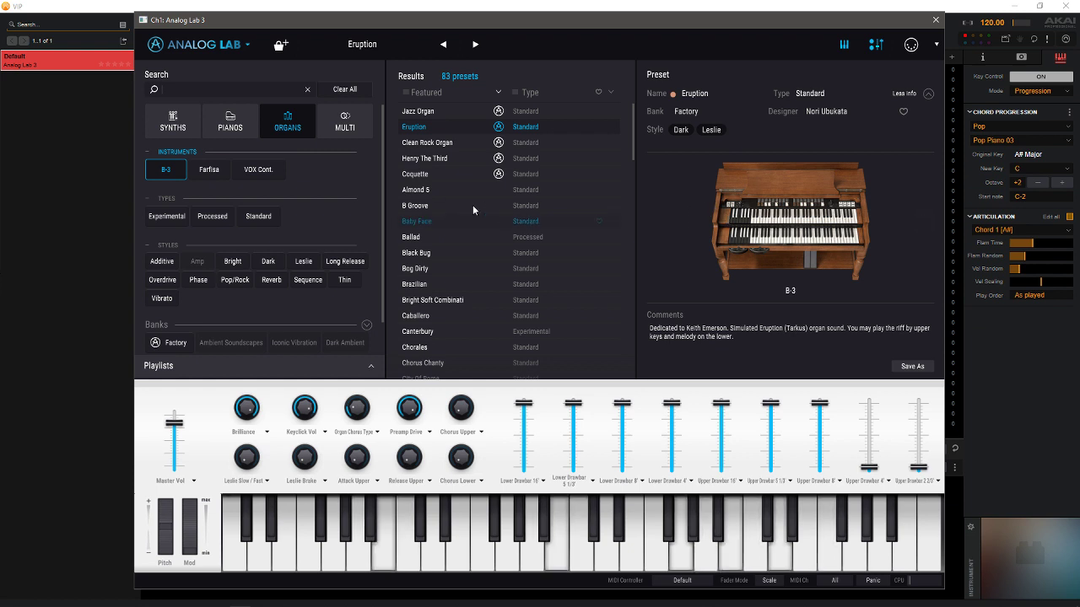
{"action": "left_click", "coordinate": [424, 175]}
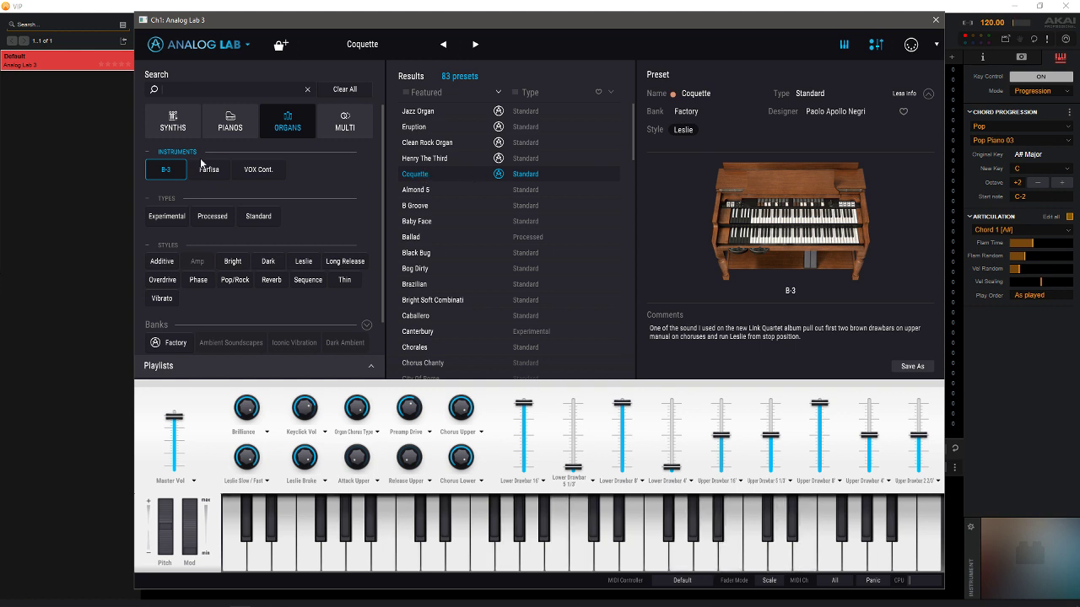
{"action": "left_click", "coordinate": [438, 194]}
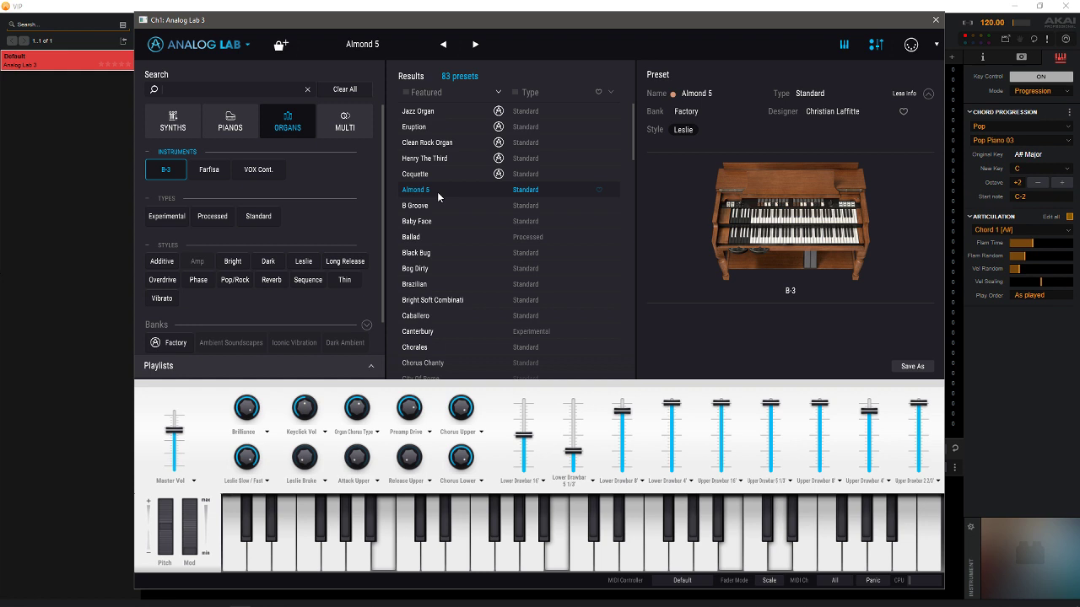
{"action": "left_click", "coordinate": [414, 256]}
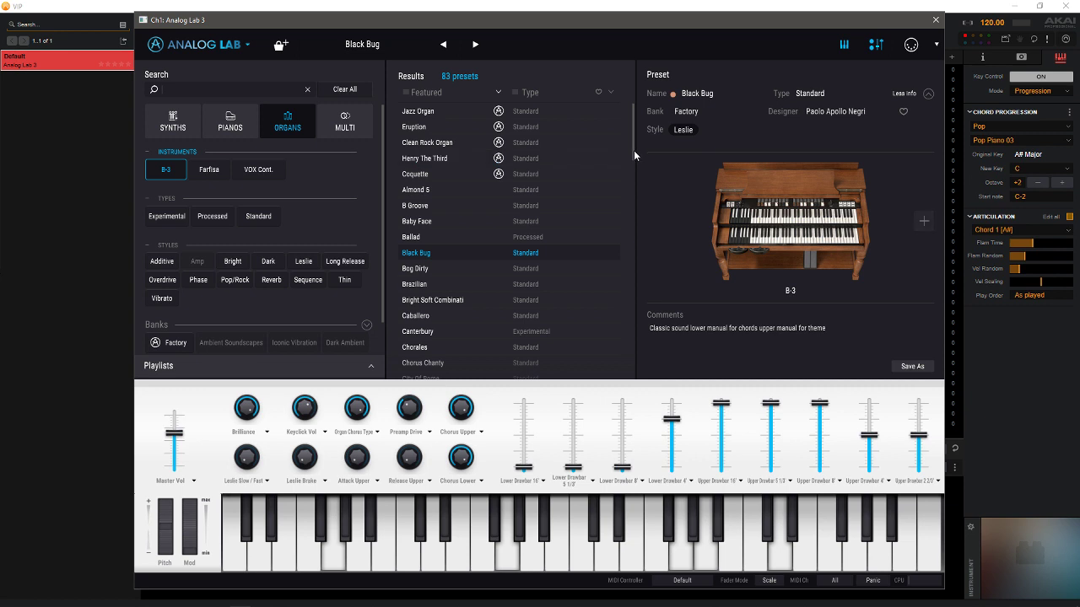
{"action": "left_click_drag", "start_coordinate": [634, 153], "coordinate": [645, 179]}
{"action": "left_click", "coordinate": [457, 245]}
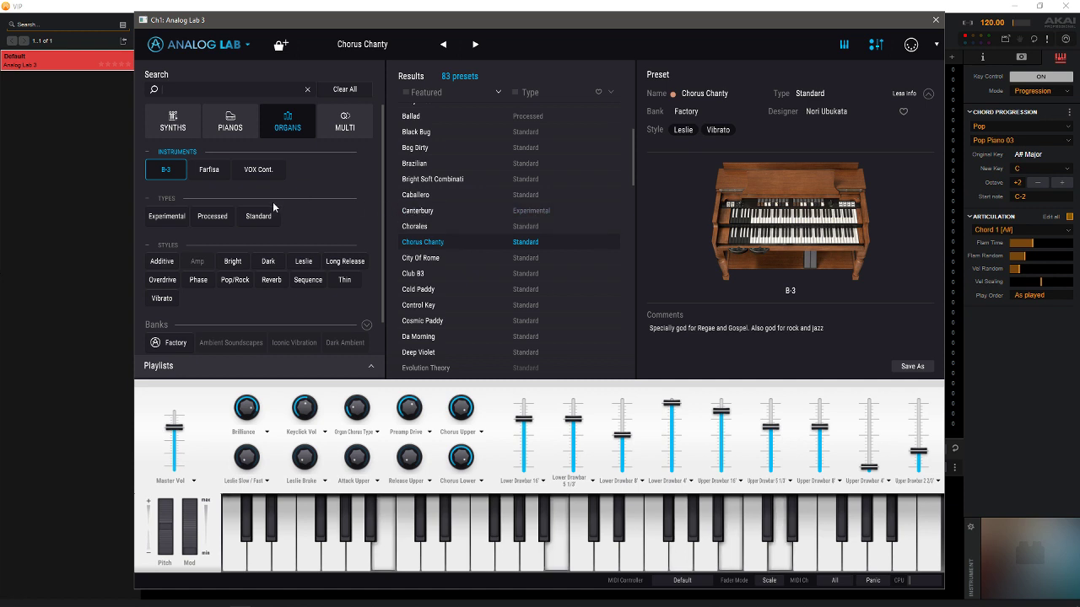
Step: Filter the organ presets to Farfisa and audition Addeux and Amp's Up
{"action": "left_click", "coordinate": [210, 171]}
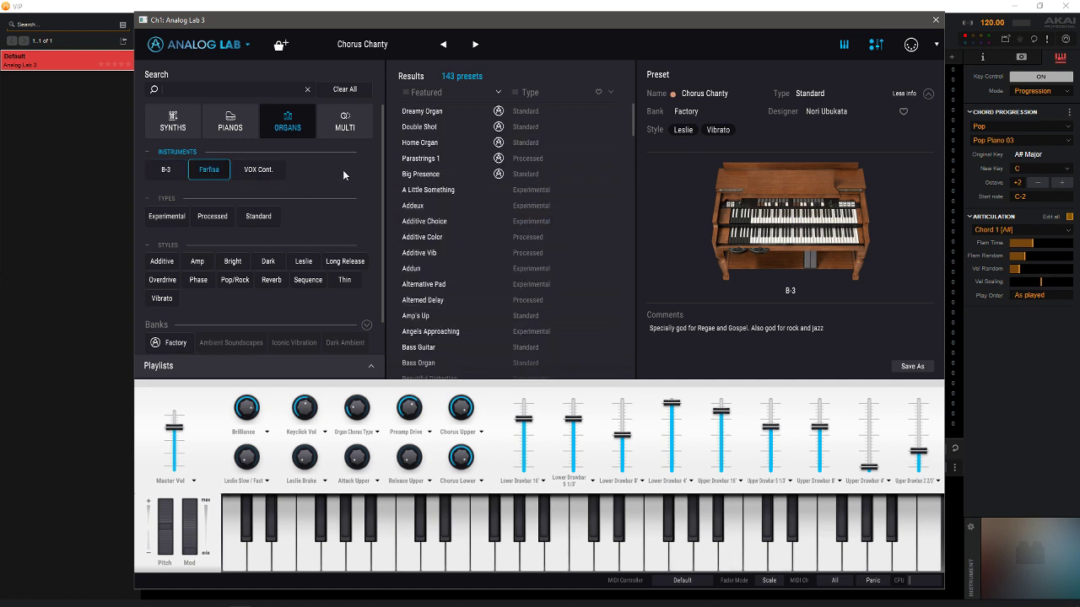
{"action": "left_click", "coordinate": [439, 206]}
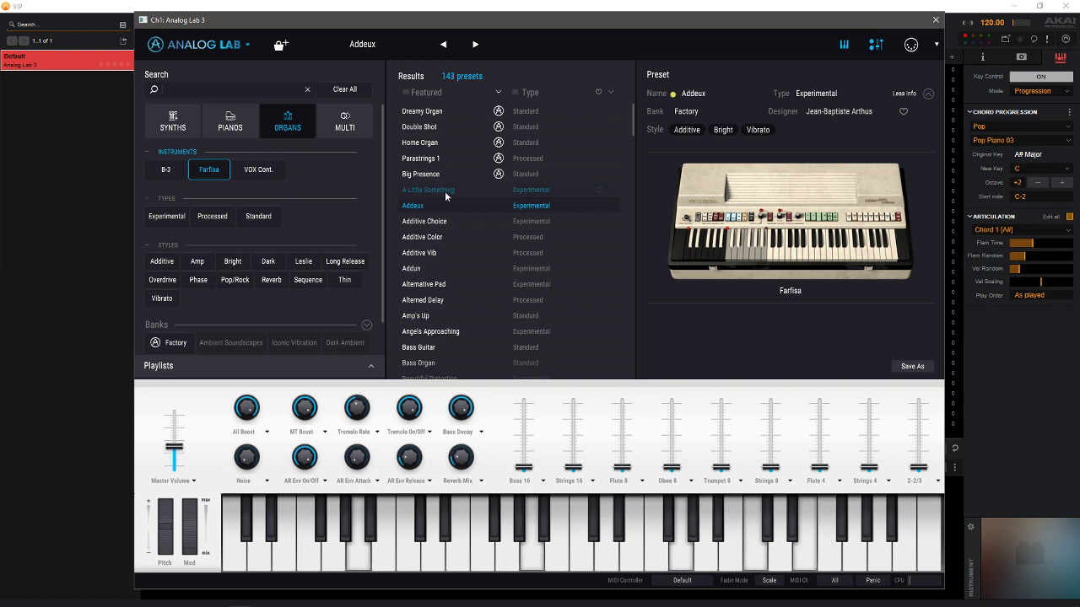
{"action": "left_click", "coordinate": [418, 316]}
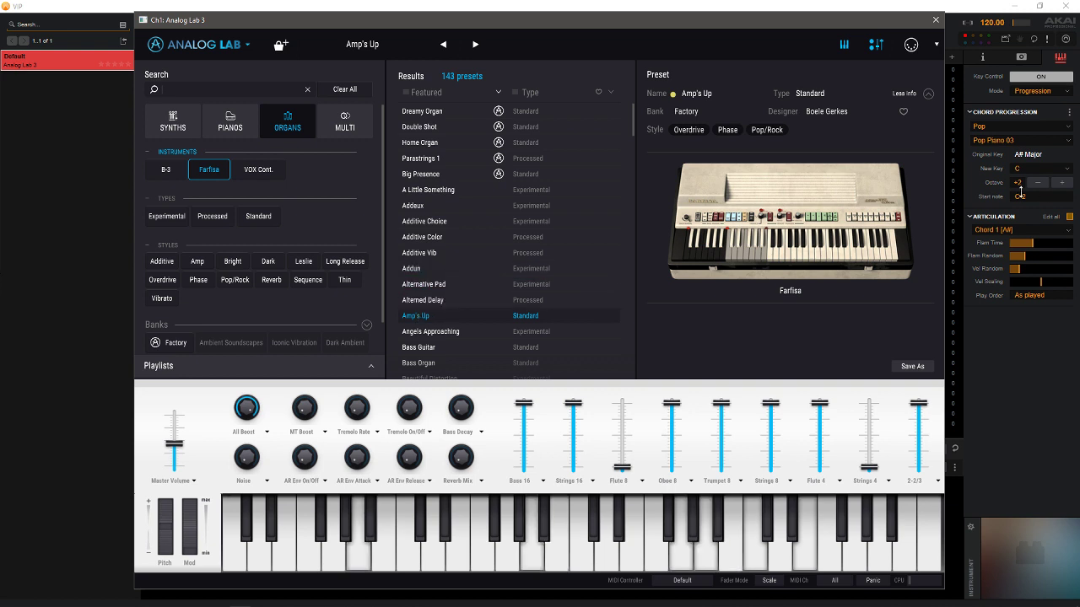
Step: Change the chord progression to the factory Pop Piano 08 and audition the Farfisa preset Bass Guitar
{"action": "left_click", "coordinate": [987, 141]}
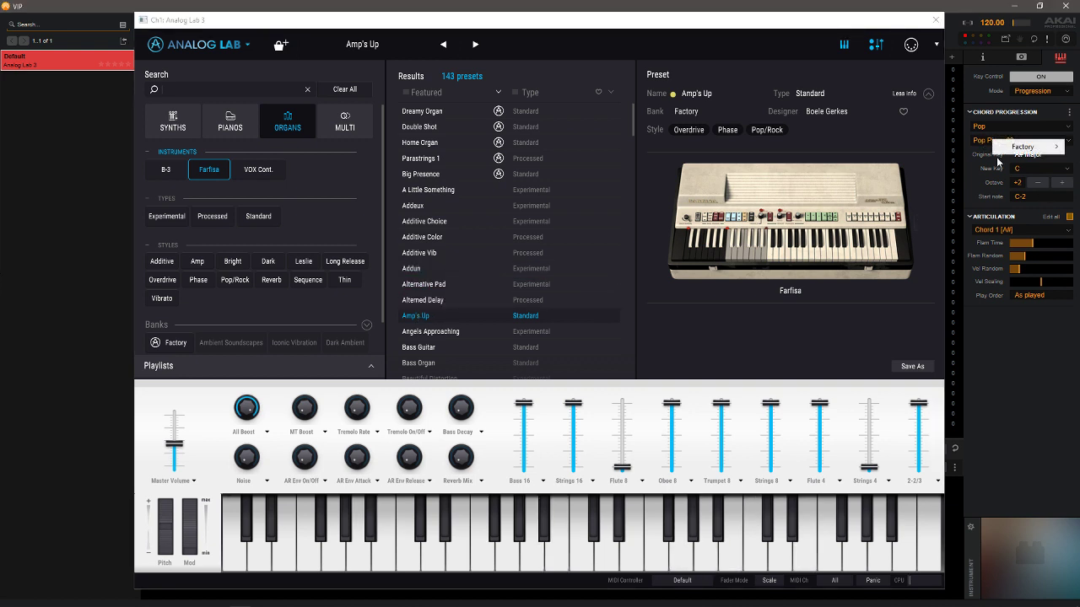
{"action": "mouse_move", "coordinate": [1021, 147]}
{"action": "left_click", "coordinate": [912, 223]}
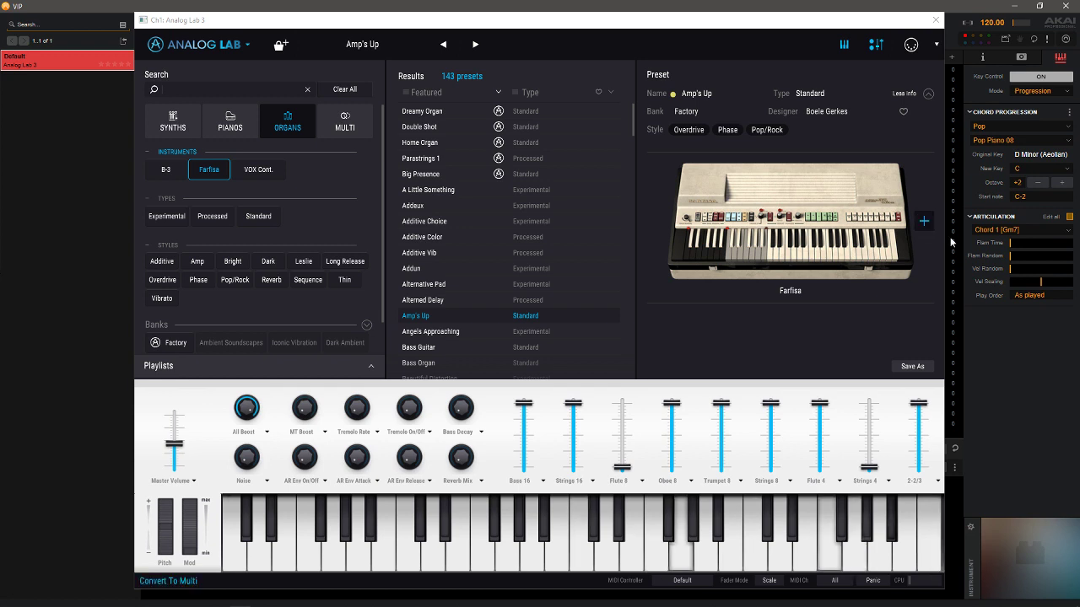
{"action": "left_click", "coordinate": [435, 347]}
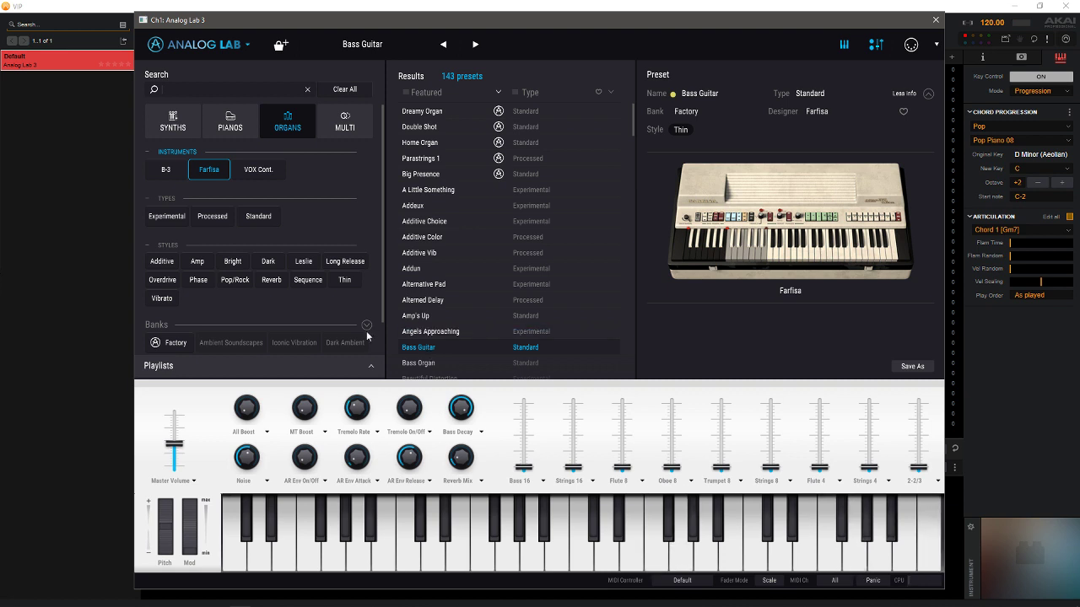
Step: Audition the Farfisa preset Bass Organ, and filter the organs to VOX Cont. to audition Alterned Leslie Vox
{"action": "left_click", "coordinate": [411, 363]}
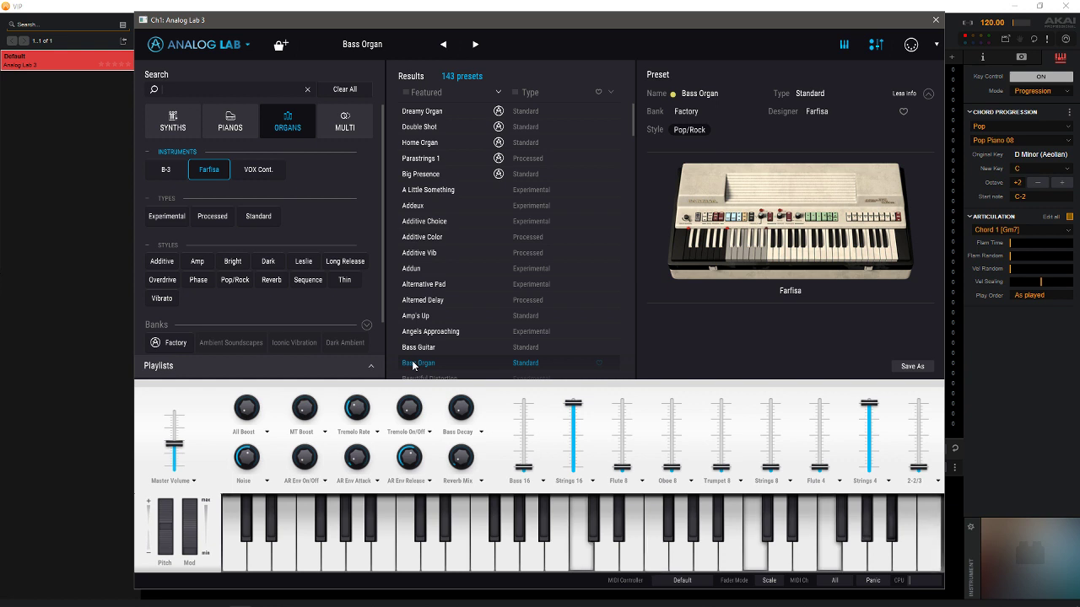
{"action": "left_click", "coordinate": [258, 170]}
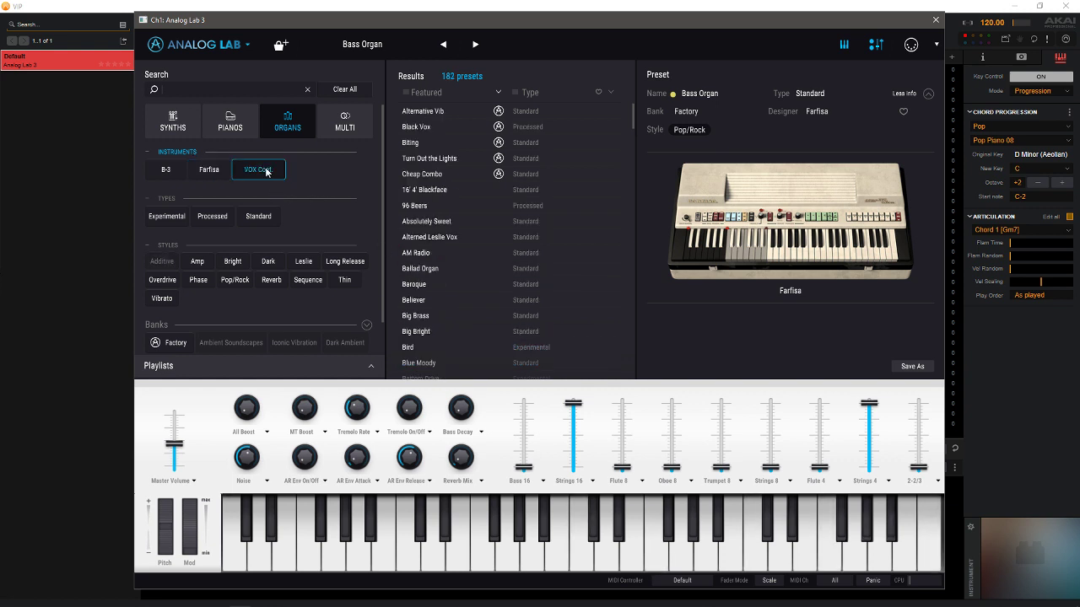
{"action": "left_click", "coordinate": [431, 237]}
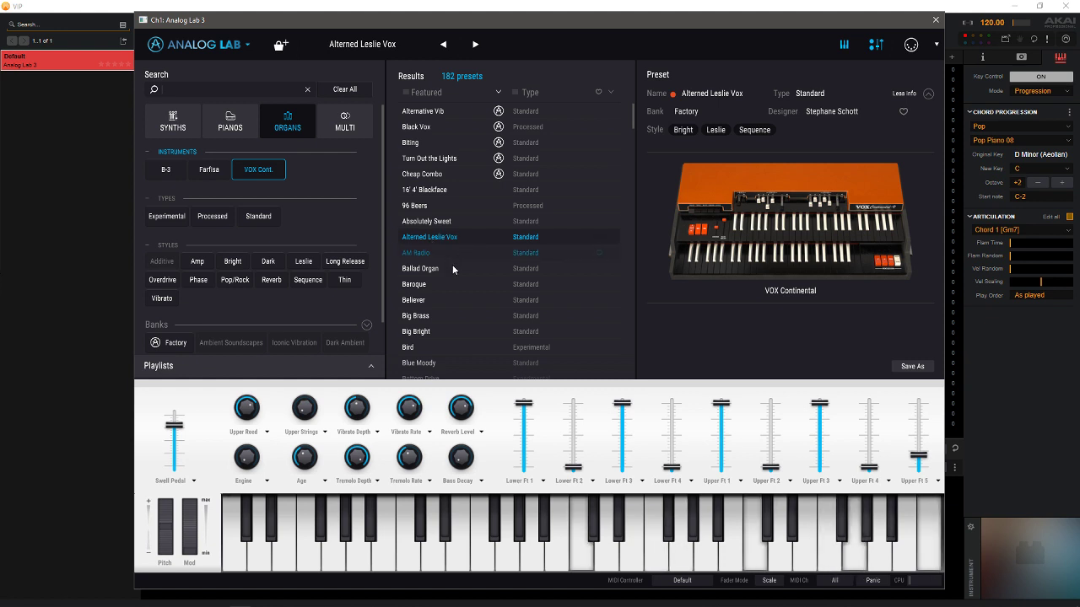
Step: Audition the VOX Cont. presets Baroque and Big Brass, and set the chord progression's octave to +1
{"action": "left_click", "coordinate": [423, 288]}
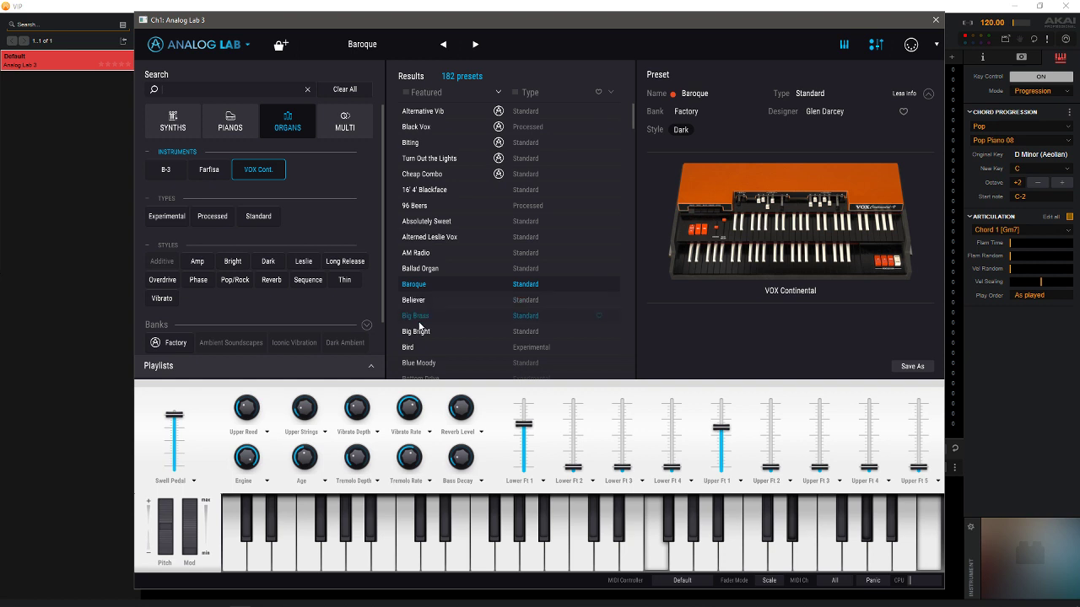
{"action": "left_click", "coordinate": [419, 323]}
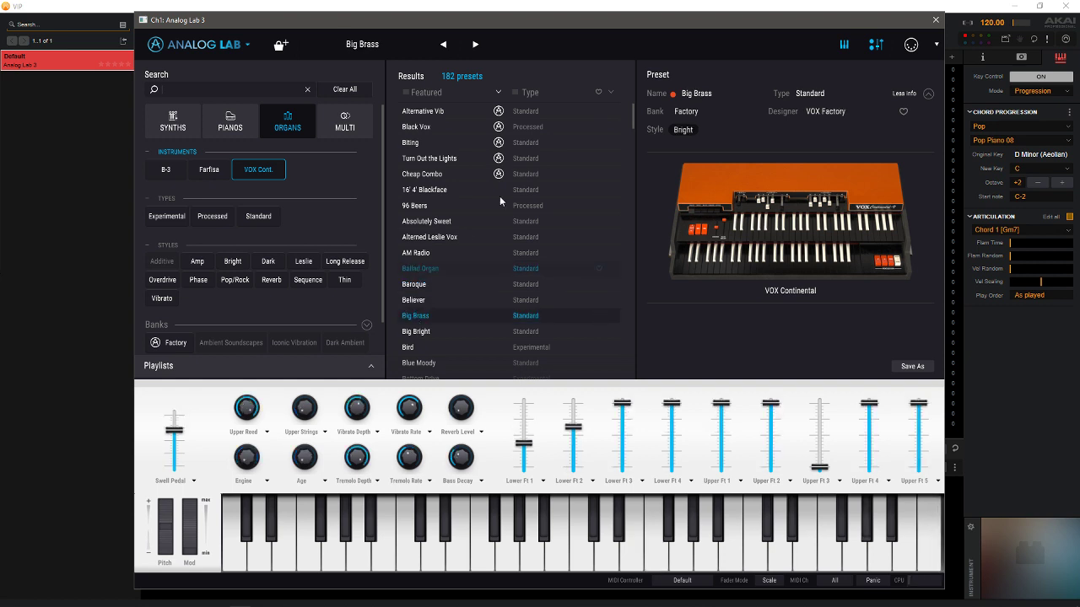
{"action": "left_click", "coordinate": [1035, 183]}
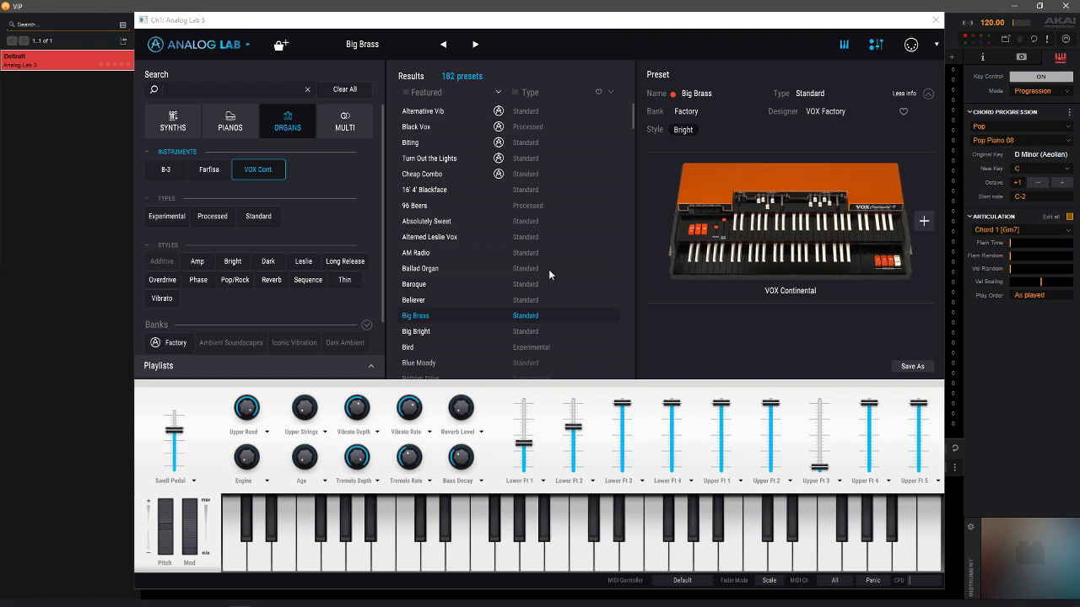
Step: Filter the synth presets to the Sequence type and audition Dark Celebration and Swan Lake
{"action": "left_click", "coordinate": [222, 126]}
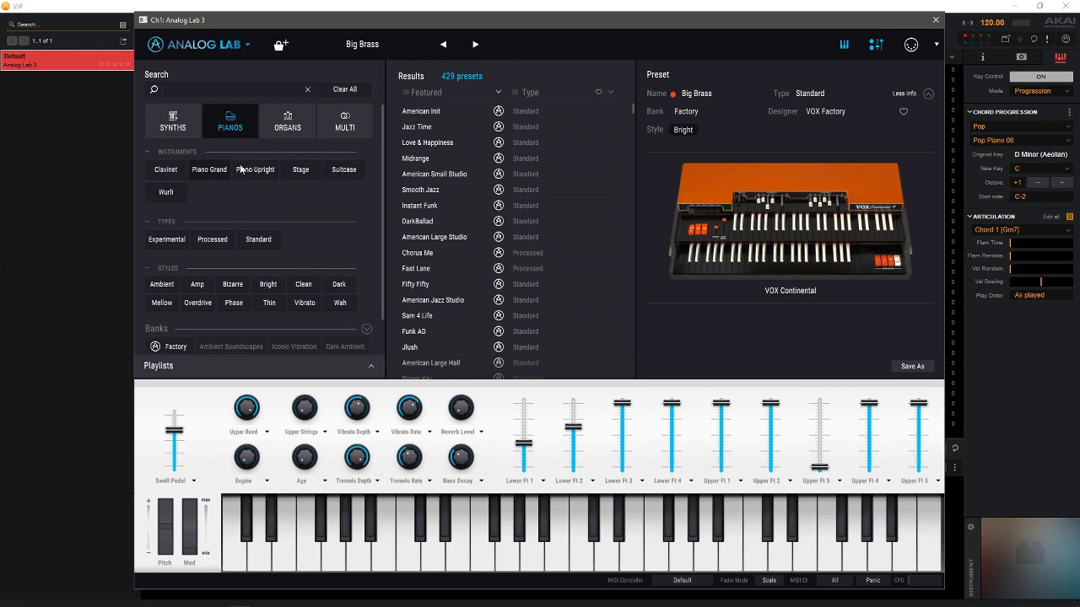
{"action": "left_click", "coordinate": [173, 121]}
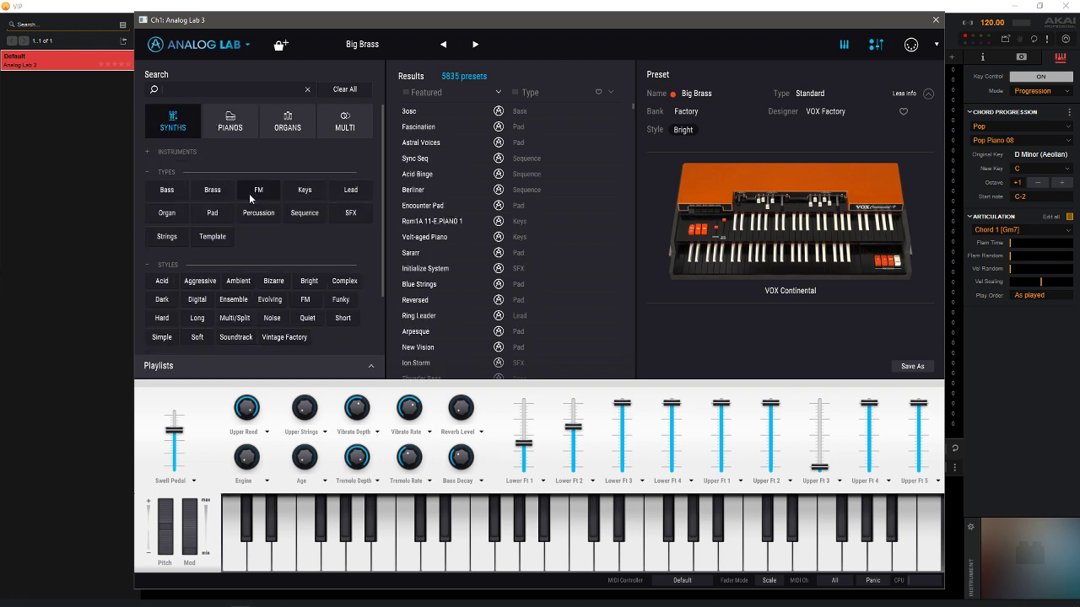
{"action": "left_click", "coordinate": [306, 214]}
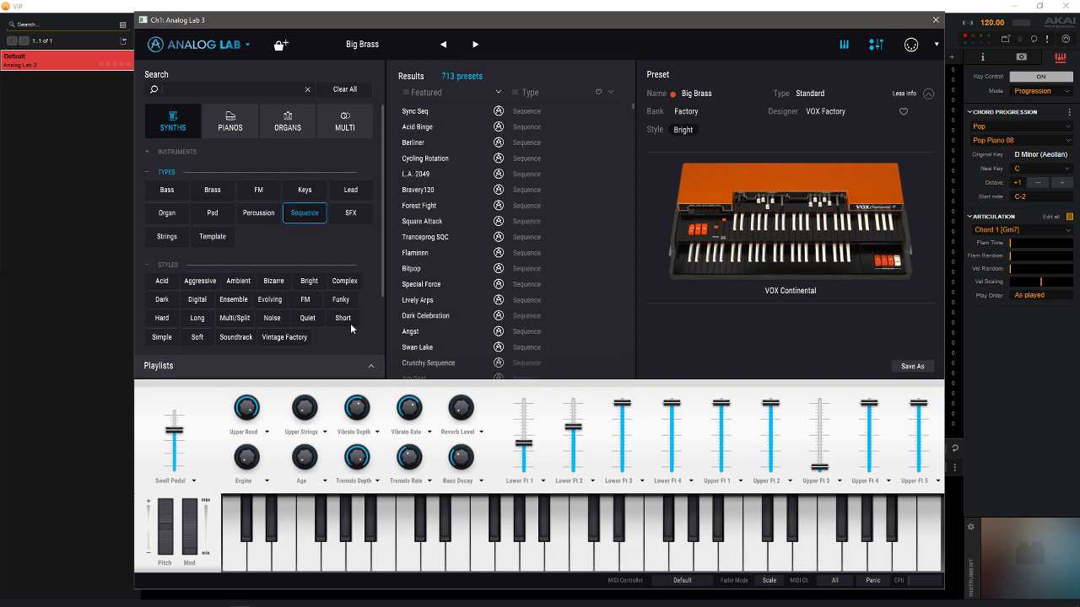
{"action": "left_click", "coordinate": [423, 316]}
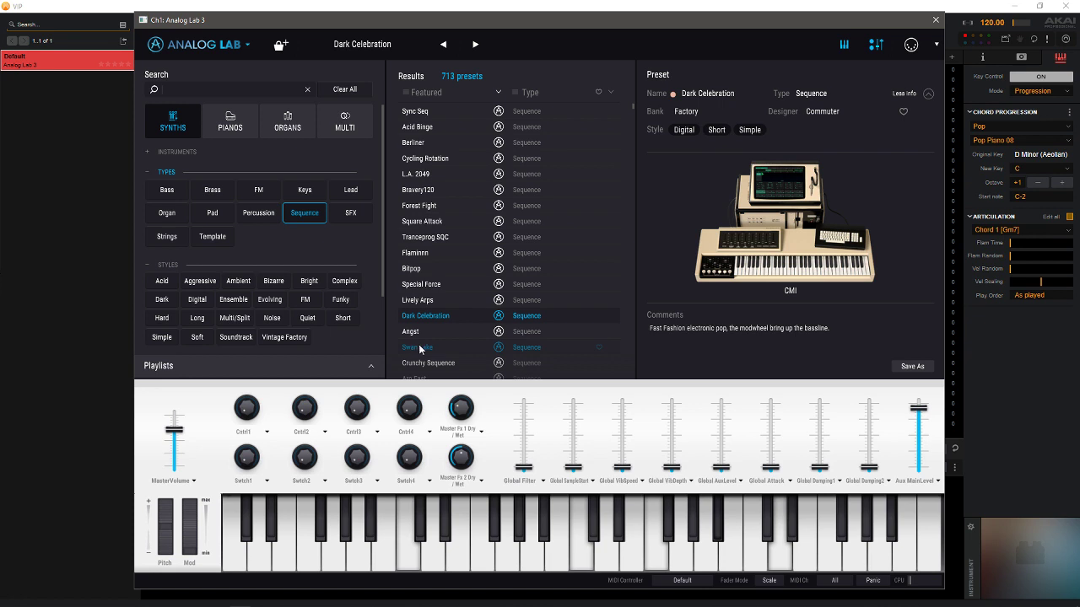
{"action": "left_click", "coordinate": [420, 348]}
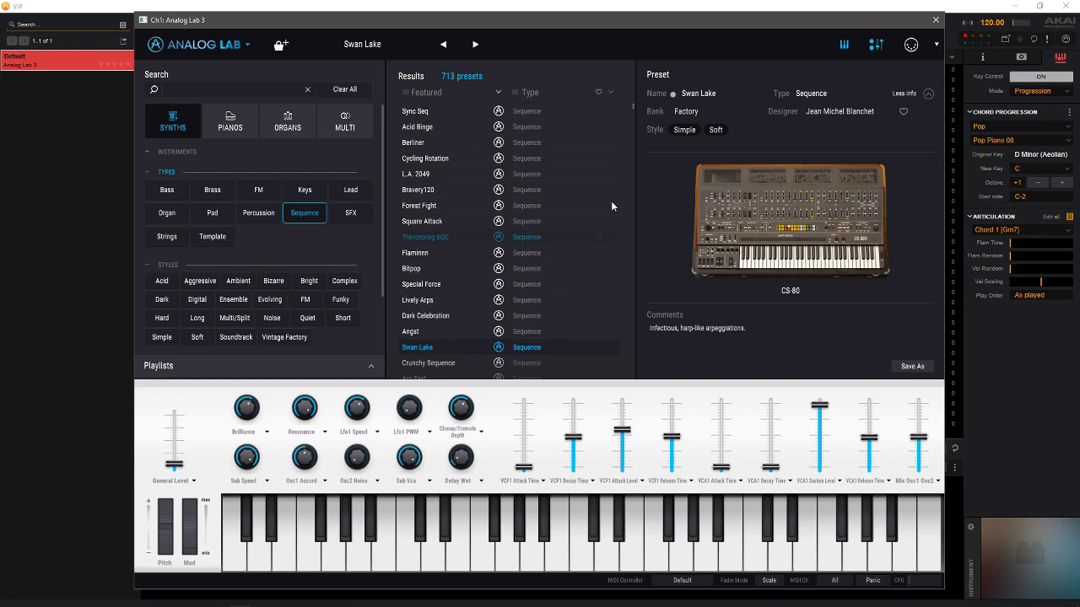
Step: Audition the synth sequence presets 7th Tone, Acid Bassline1 and Acid Pulse
{"action": "scroll", "coordinate": [634, 108], "scroll_direction": "down", "scroll_amount": 15}
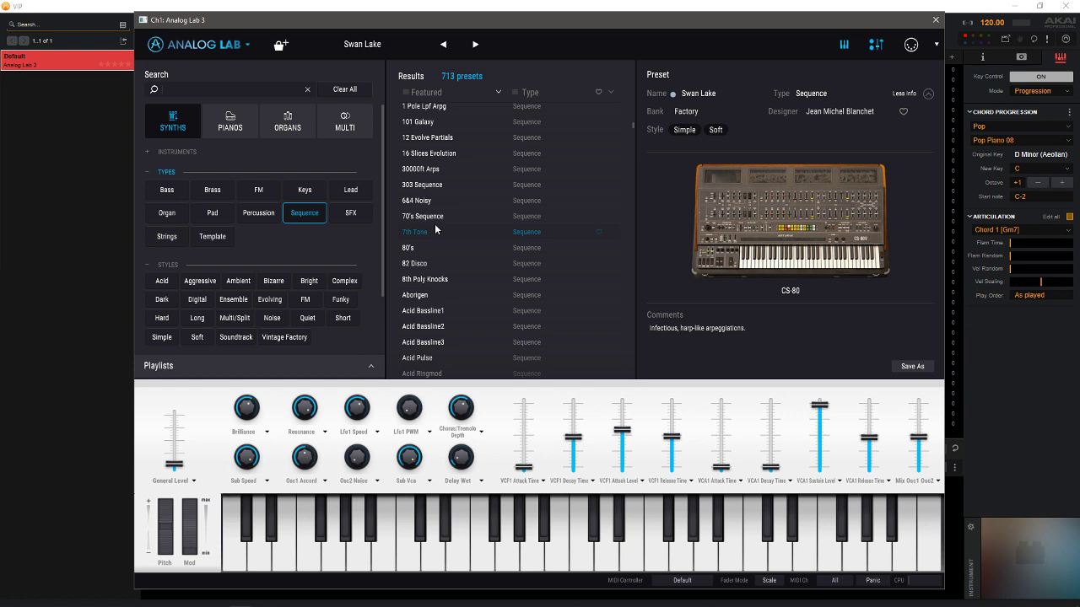
{"action": "left_click", "coordinate": [436, 230]}
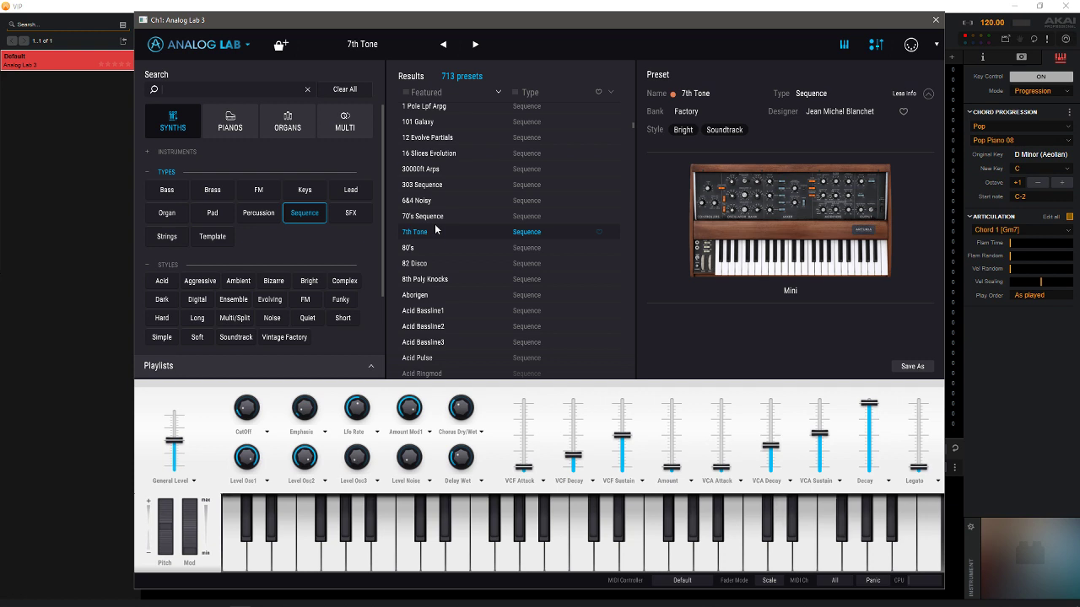
{"action": "left_click", "coordinate": [434, 320]}
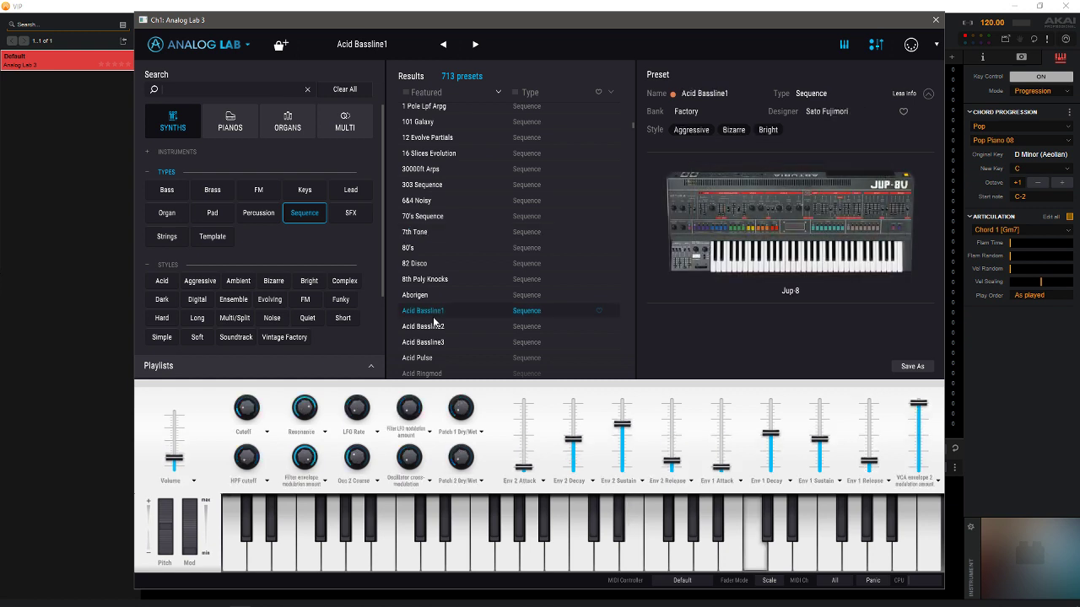
{"action": "left_click", "coordinate": [414, 361]}
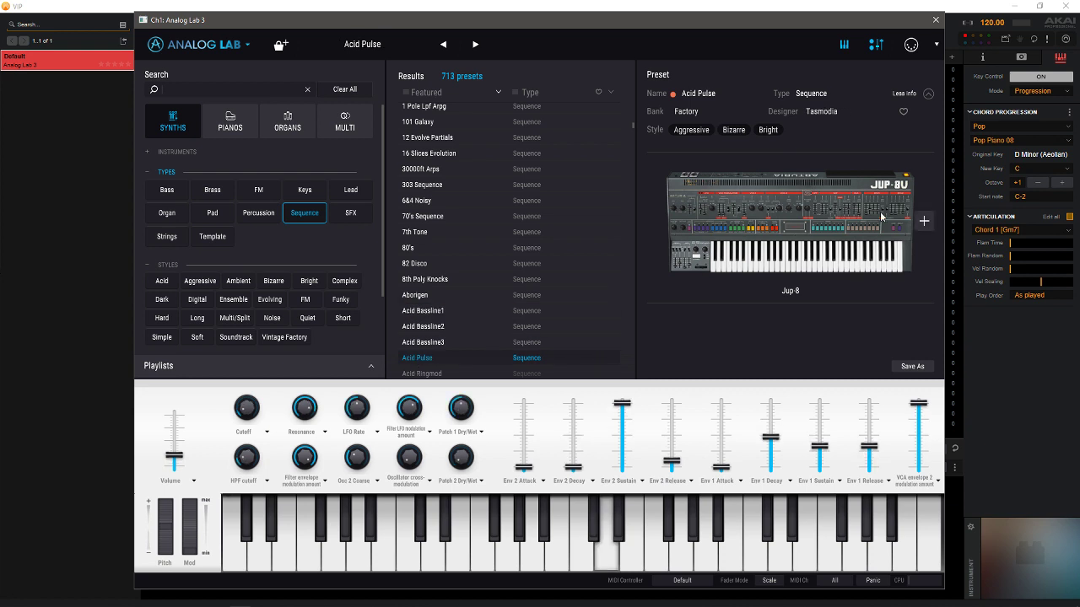
Step: Audition the synth sequence presets Agro Seeker, Algo, Alien Funk, Ampersand and Analogic Arpeggio
{"action": "left_click_drag", "start_coordinate": [634, 123], "coordinate": [640, 130]}
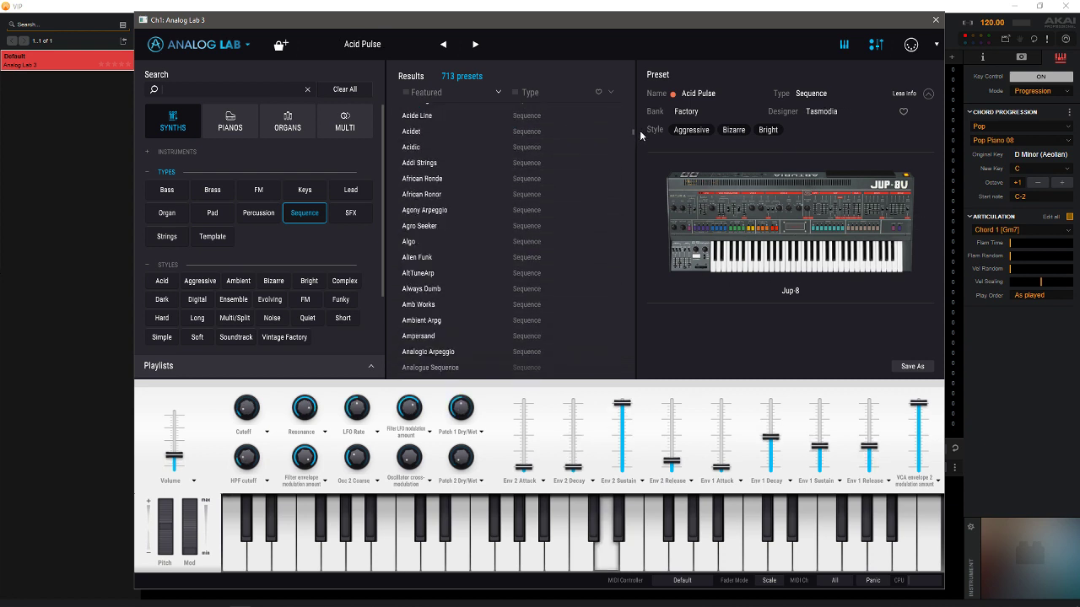
{"action": "left_click", "coordinate": [427, 228]}
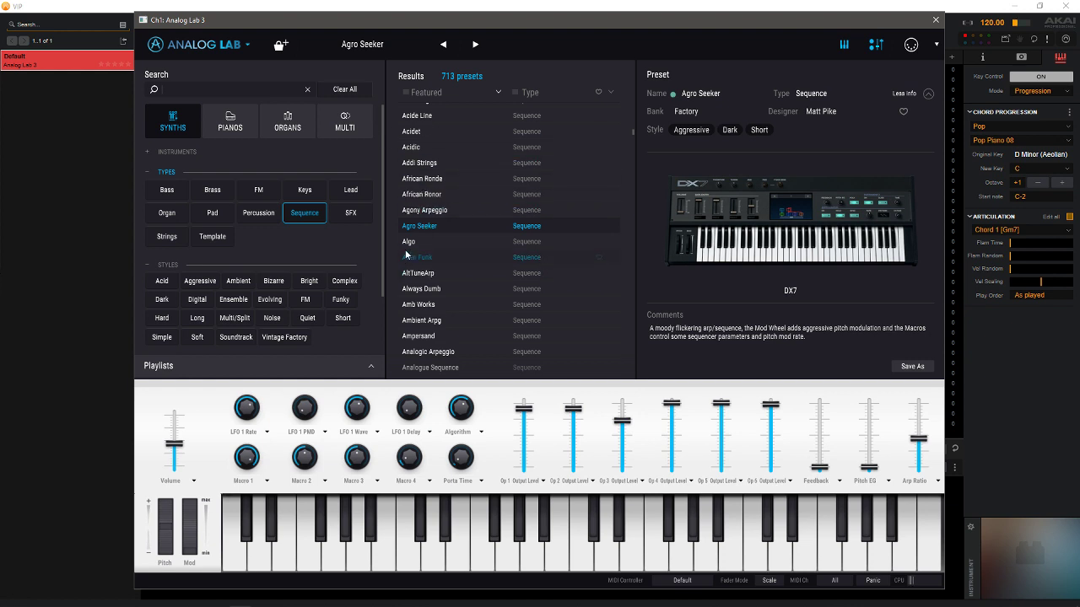
{"action": "left_click", "coordinate": [413, 242]}
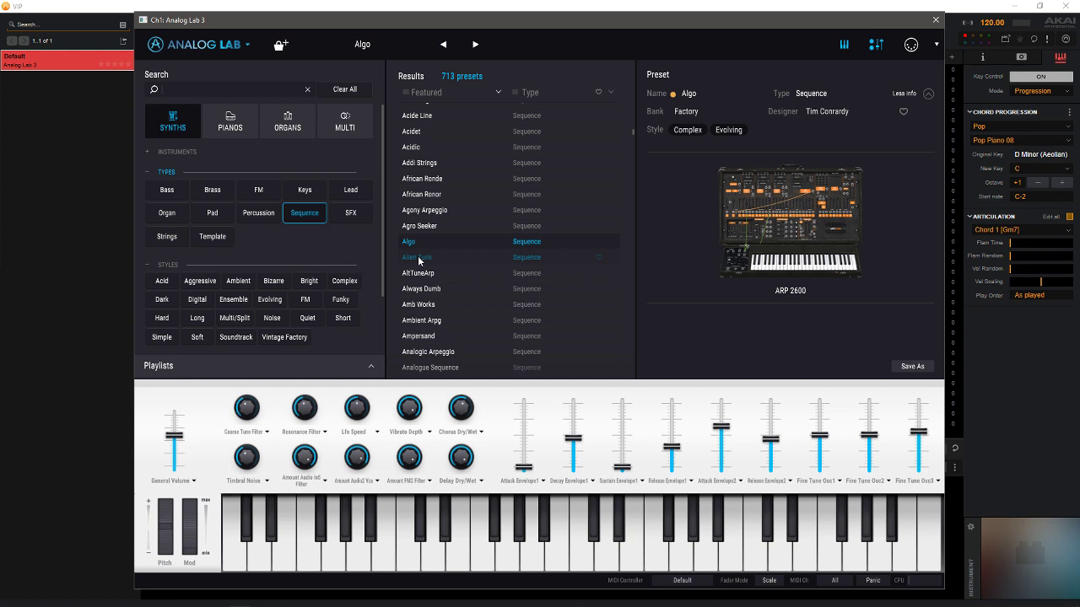
{"action": "left_click", "coordinate": [418, 257]}
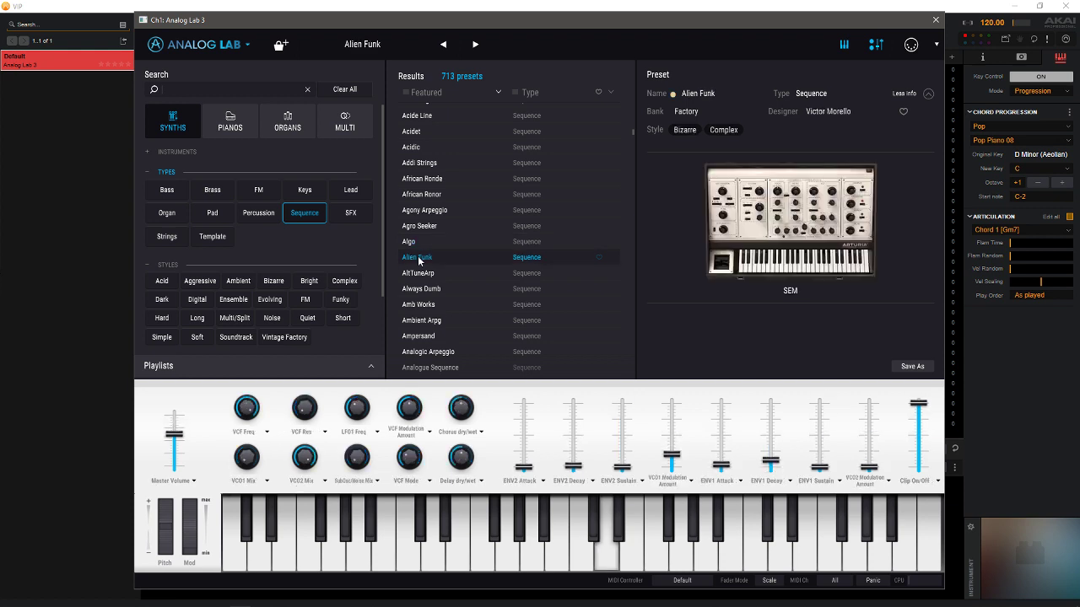
{"action": "left_click", "coordinate": [419, 344]}
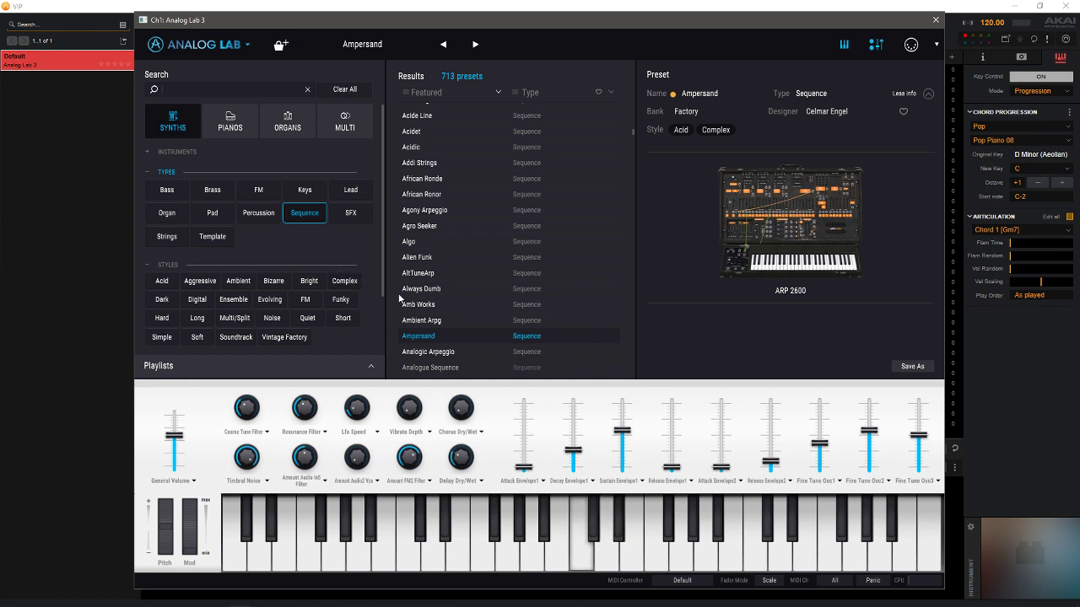
{"action": "left_click", "coordinate": [477, 351]}
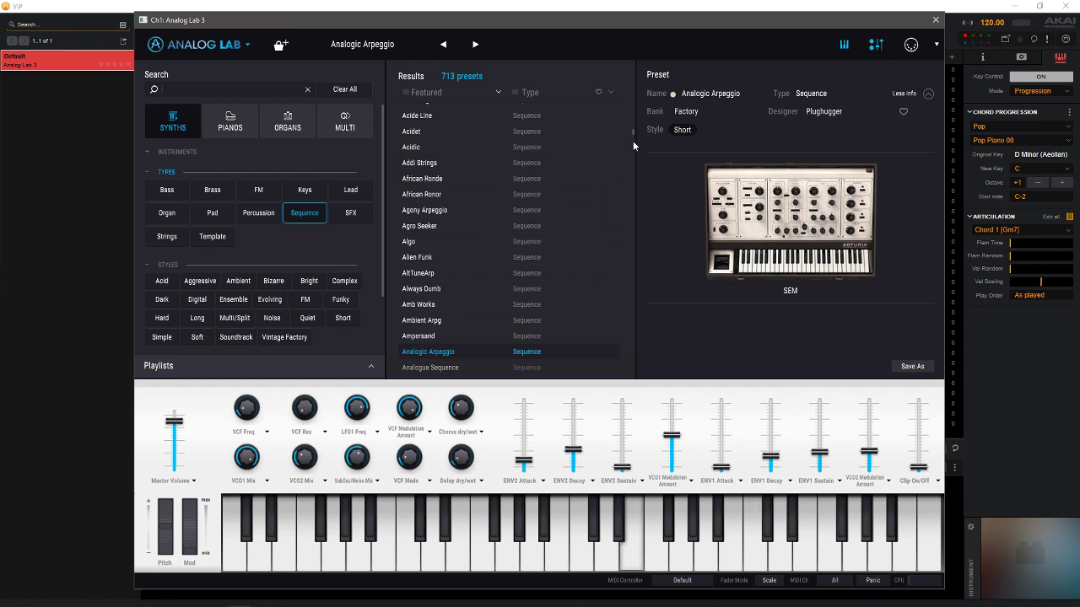
Step: Audition the synth sequence presets Beacon, Big Room and Blingnitin
{"action": "left_click_drag", "start_coordinate": [634, 132], "coordinate": [636, 148]}
{"action": "scroll", "coordinate": [469, 235], "scroll_direction": "down", "scroll_amount": 5}
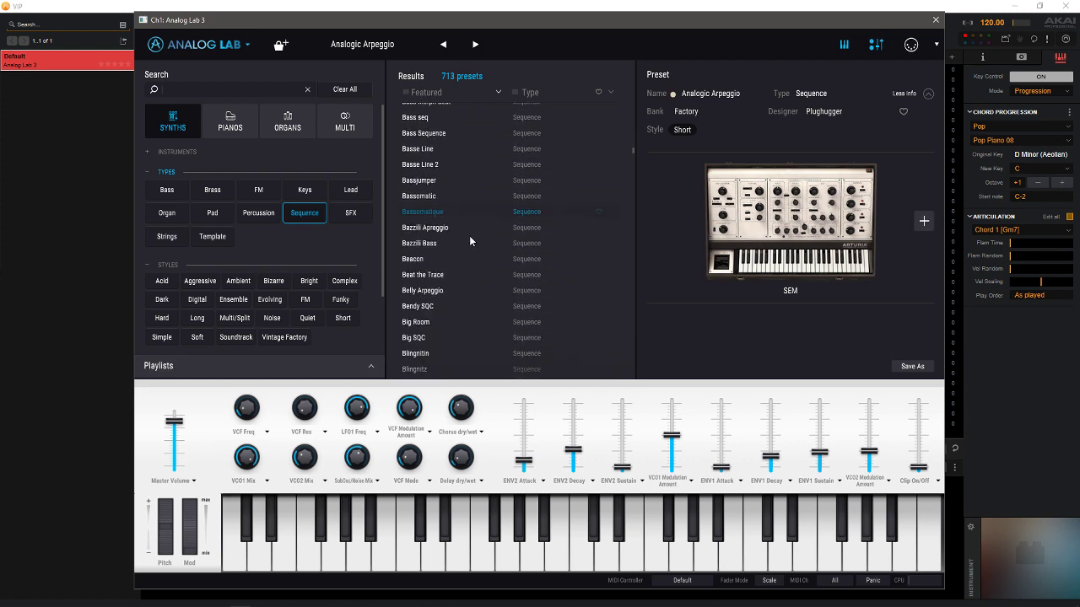
{"action": "left_click", "coordinate": [435, 263]}
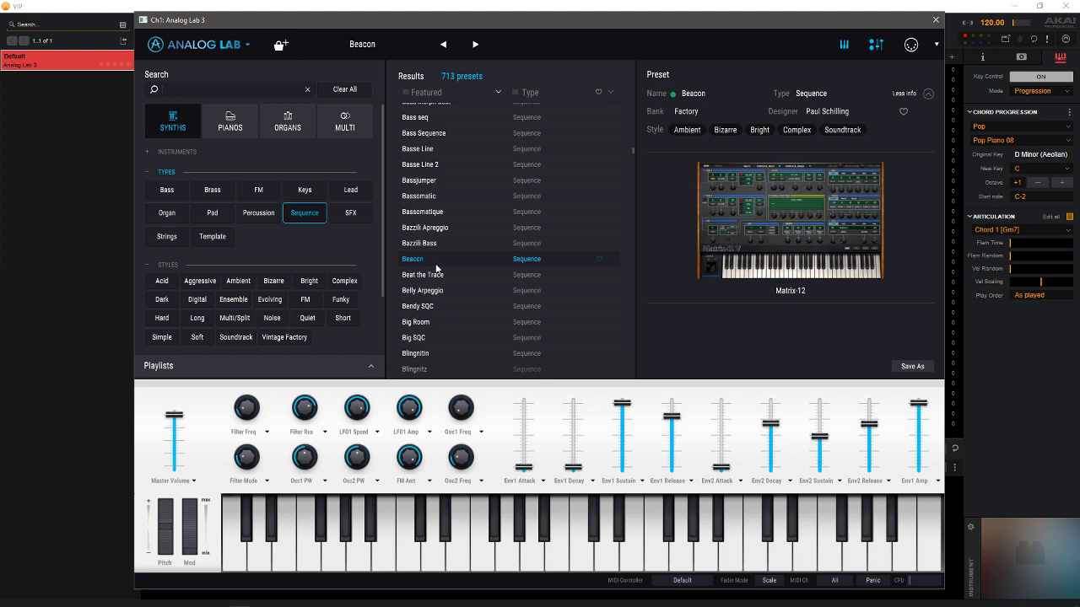
{"action": "left_click", "coordinate": [423, 324]}
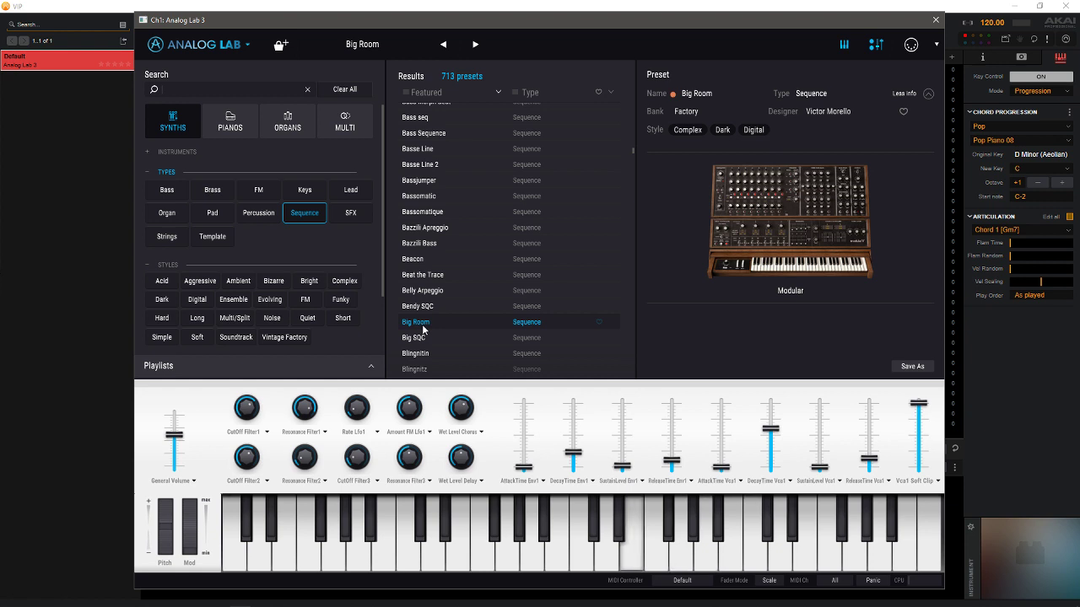
{"action": "left_click", "coordinate": [418, 353]}
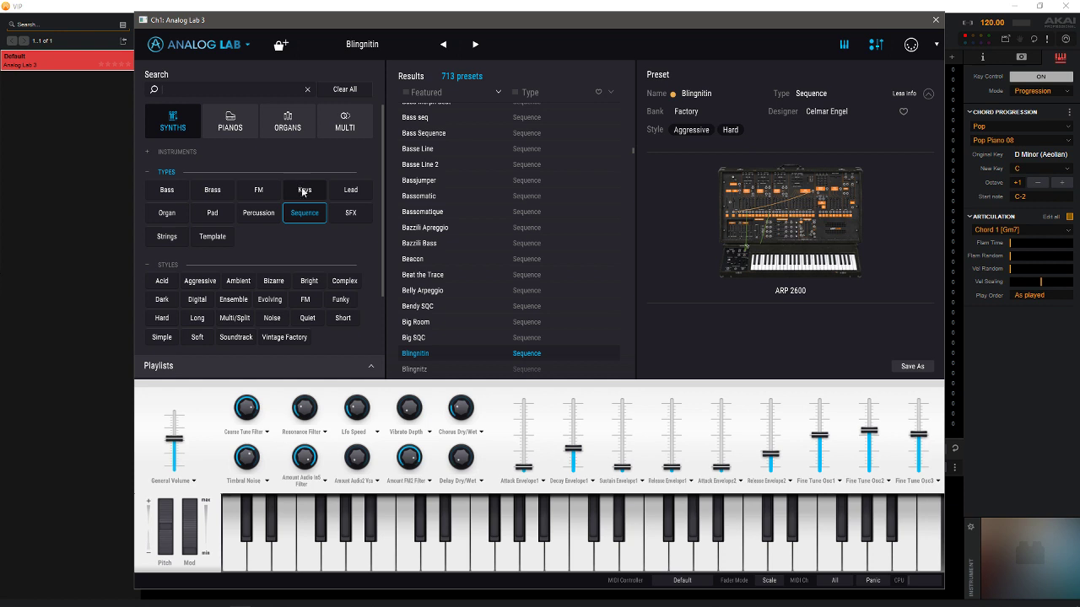
Step: Audition the synth Strings preset 3 Violin's Ensemble and the Lead-type multi Chipsplit
{"action": "left_click", "coordinate": [169, 240]}
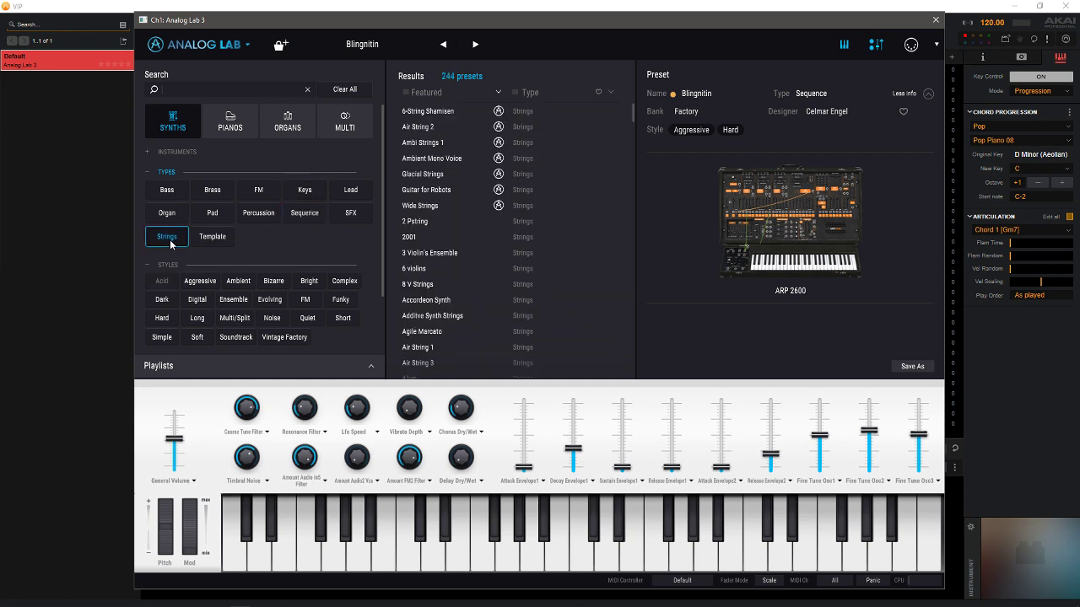
{"action": "left_click", "coordinate": [419, 255]}
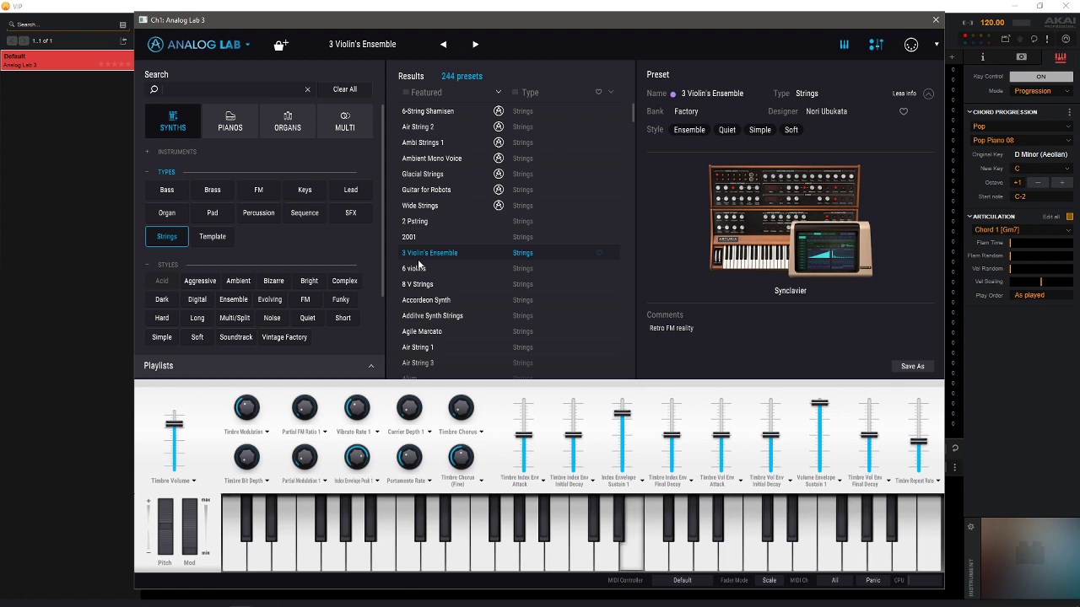
{"action": "left_click", "coordinate": [344, 122]}
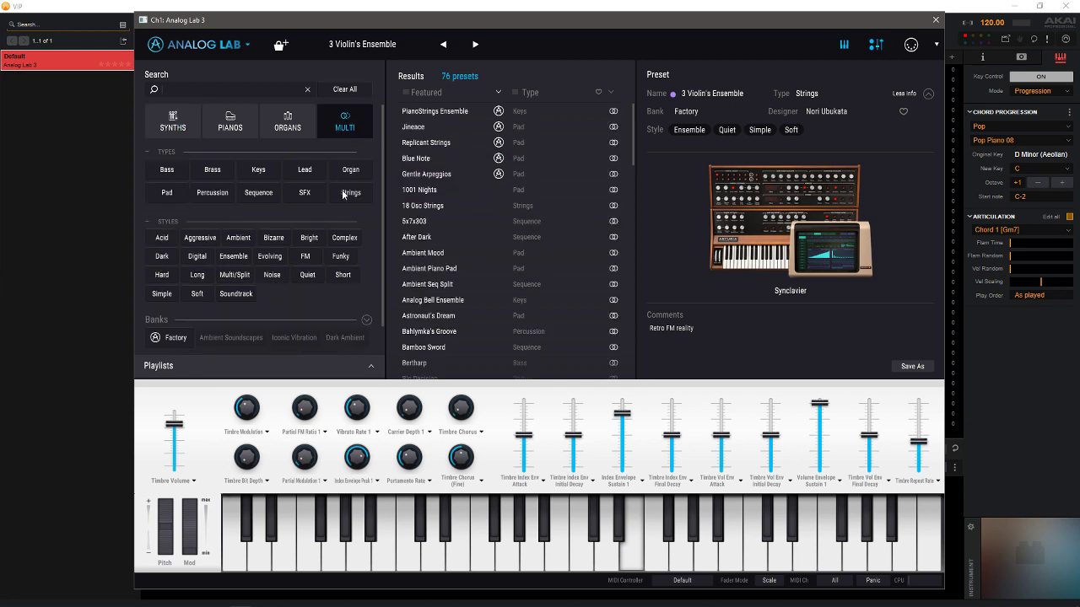
{"action": "left_click", "coordinate": [302, 171]}
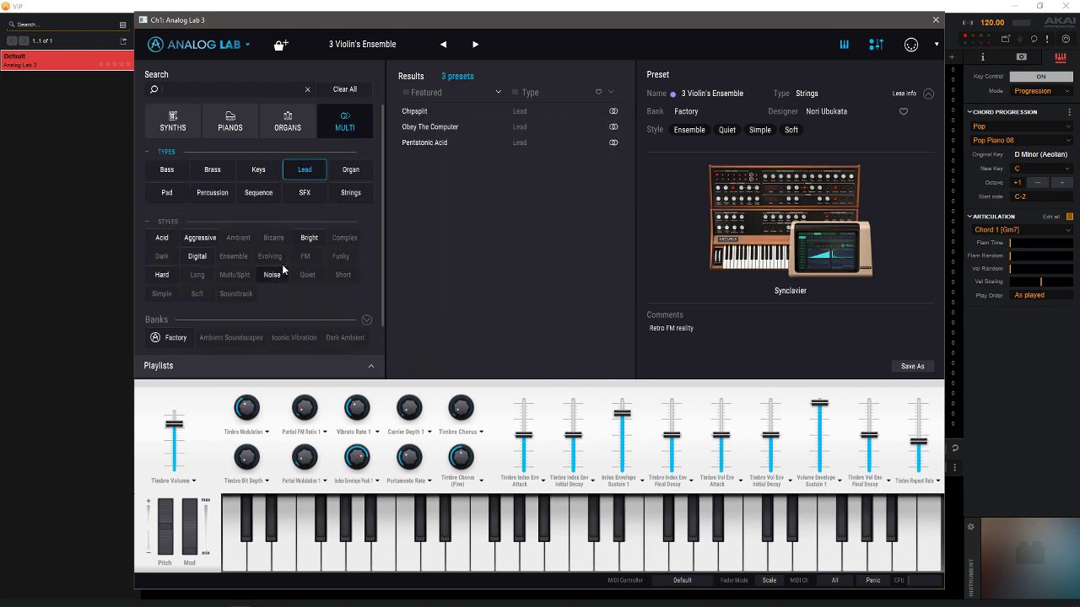
{"action": "left_click", "coordinate": [420, 116]}
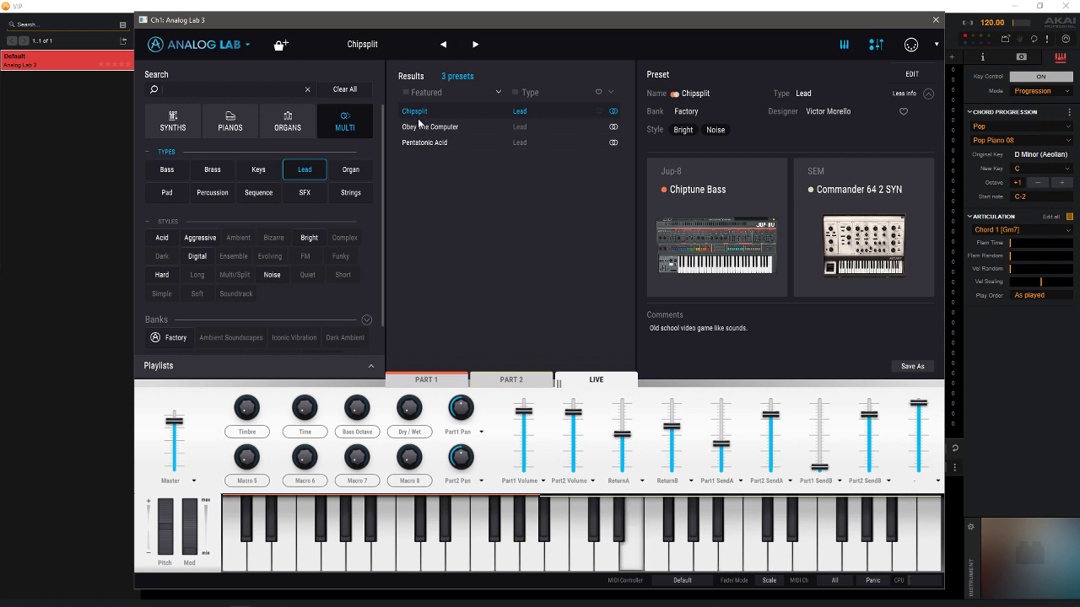
Step: Filter the multis by Keys, Percussion and Brass in turn, auditioning Moody Sky, Steel Runner and Synth Brass Heaven
{"action": "left_click", "coordinate": [258, 169]}
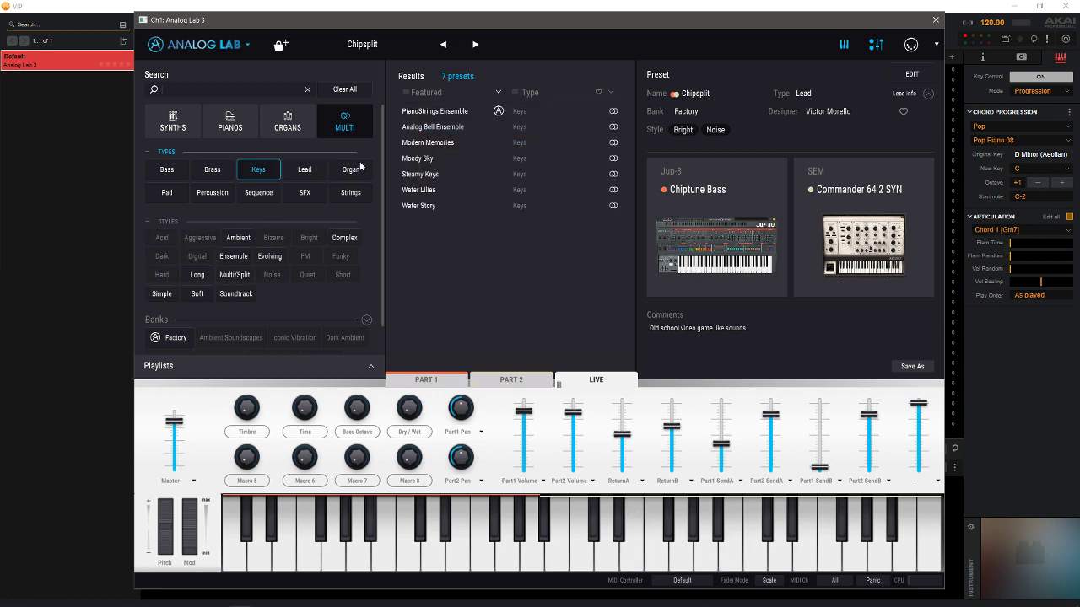
{"action": "left_click", "coordinate": [439, 158]}
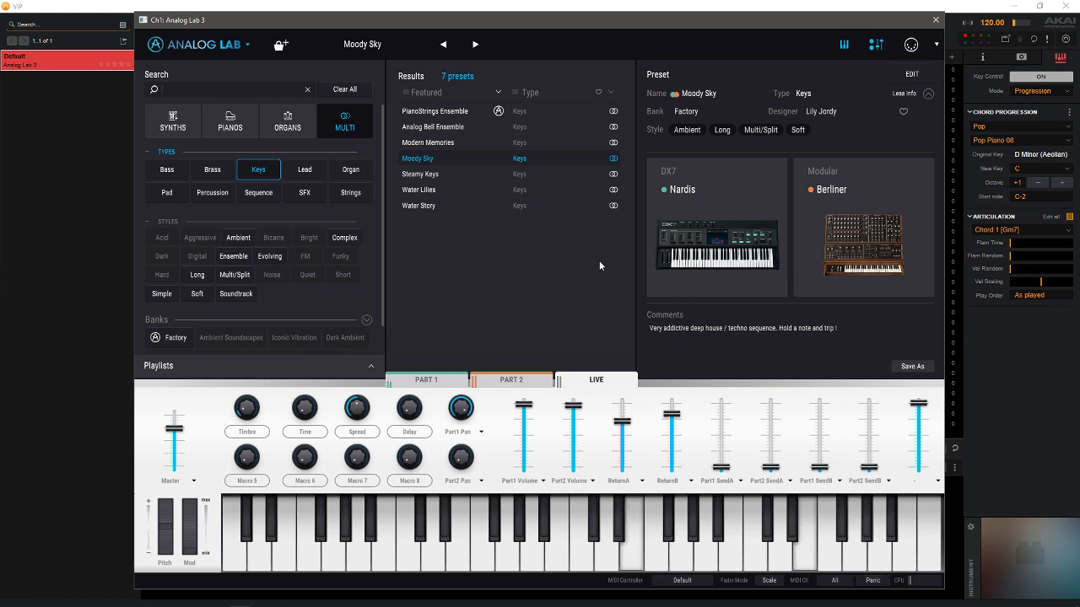
{"action": "left_click", "coordinate": [206, 193]}
{"action": "left_click", "coordinate": [426, 175]}
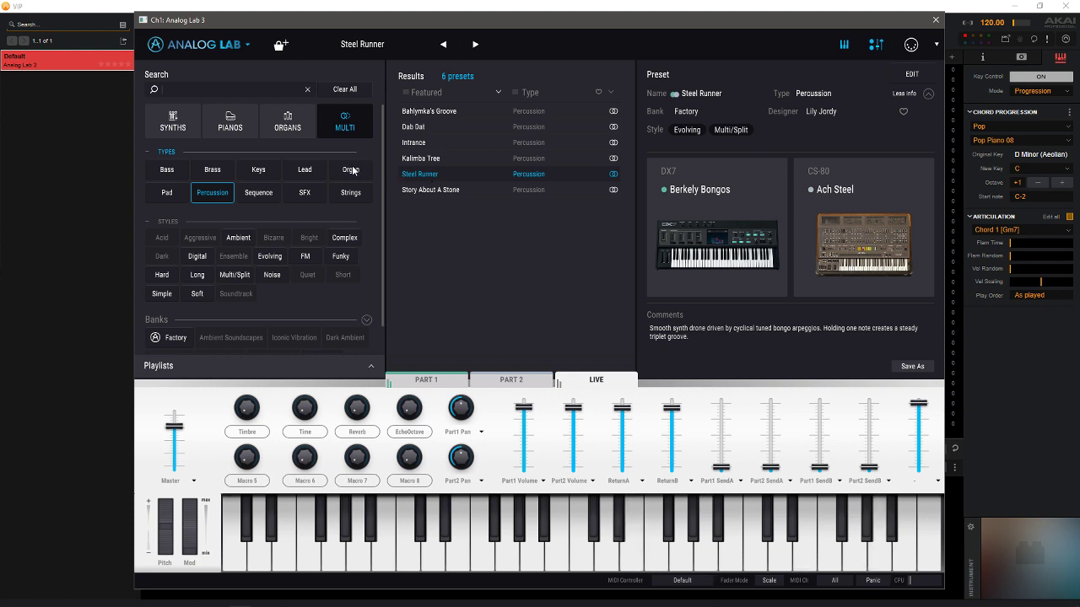
{"action": "left_click", "coordinate": [212, 169]}
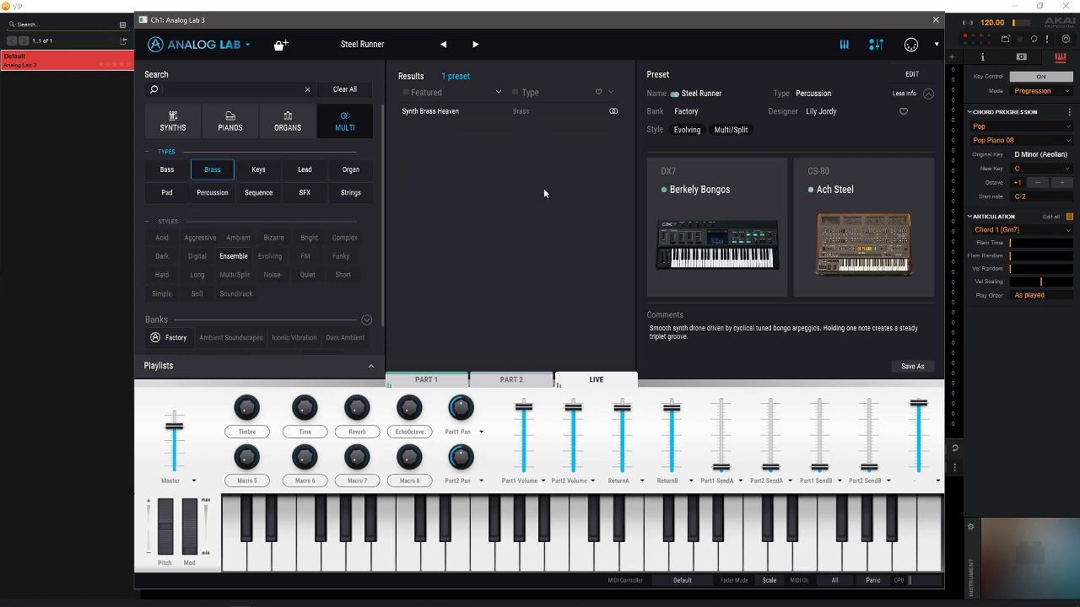
{"action": "left_click", "coordinate": [430, 111]}
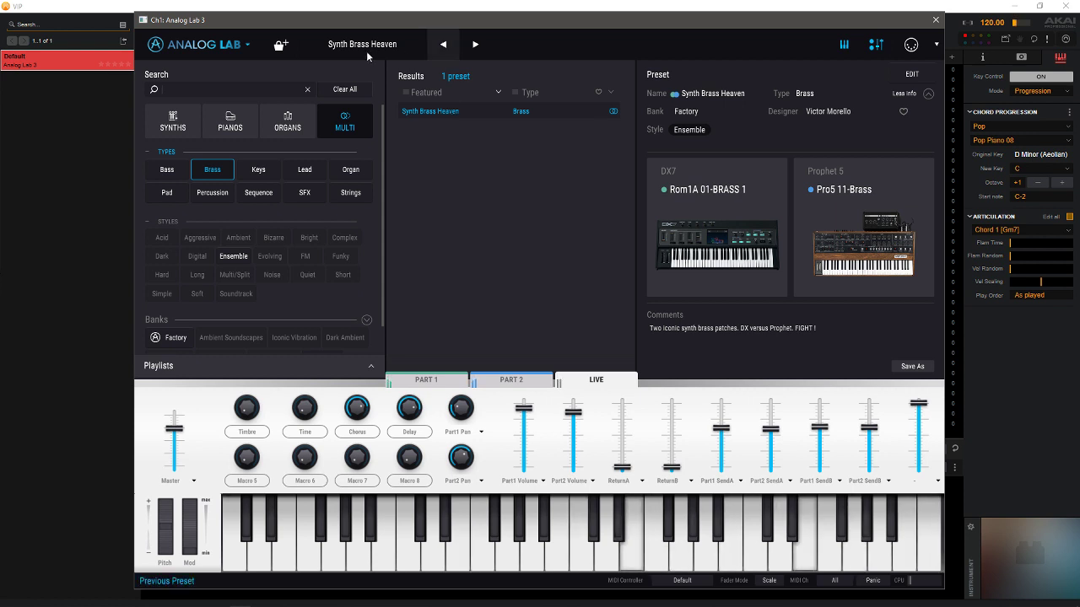
Step: Audition the piano presets Instant Funk, Smooth Jazz and Fast Lane
{"action": "left_click", "coordinate": [296, 130]}
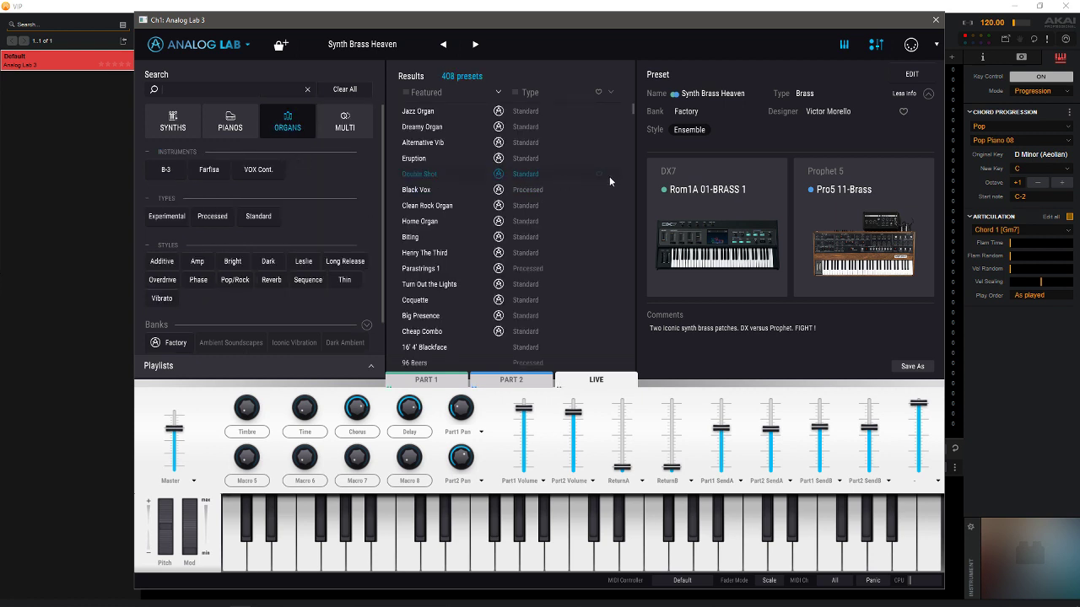
{"action": "left_click", "coordinate": [231, 131]}
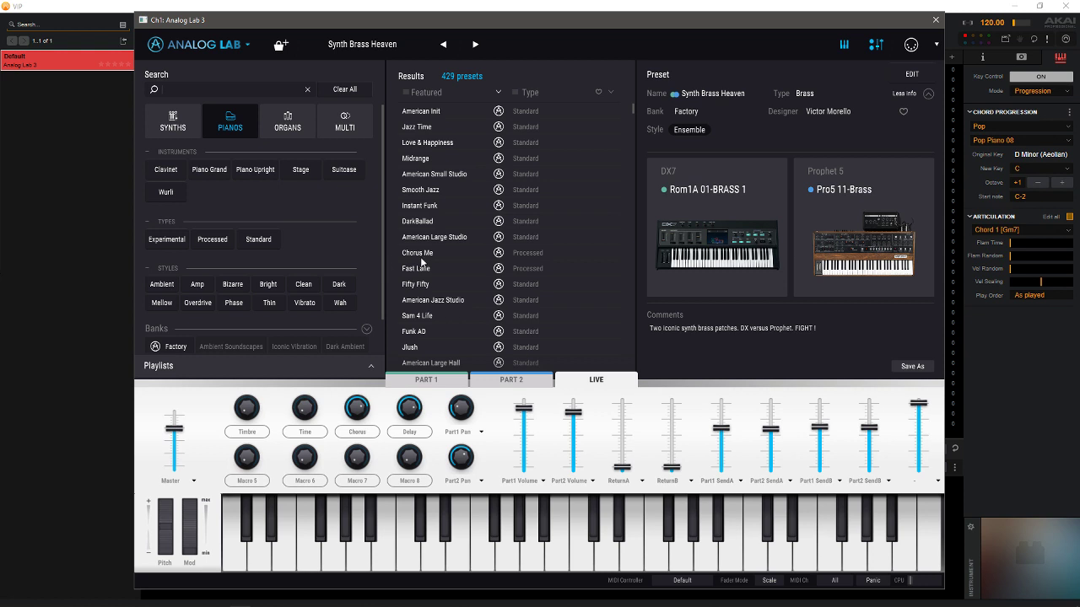
{"action": "left_click", "coordinate": [428, 204]}
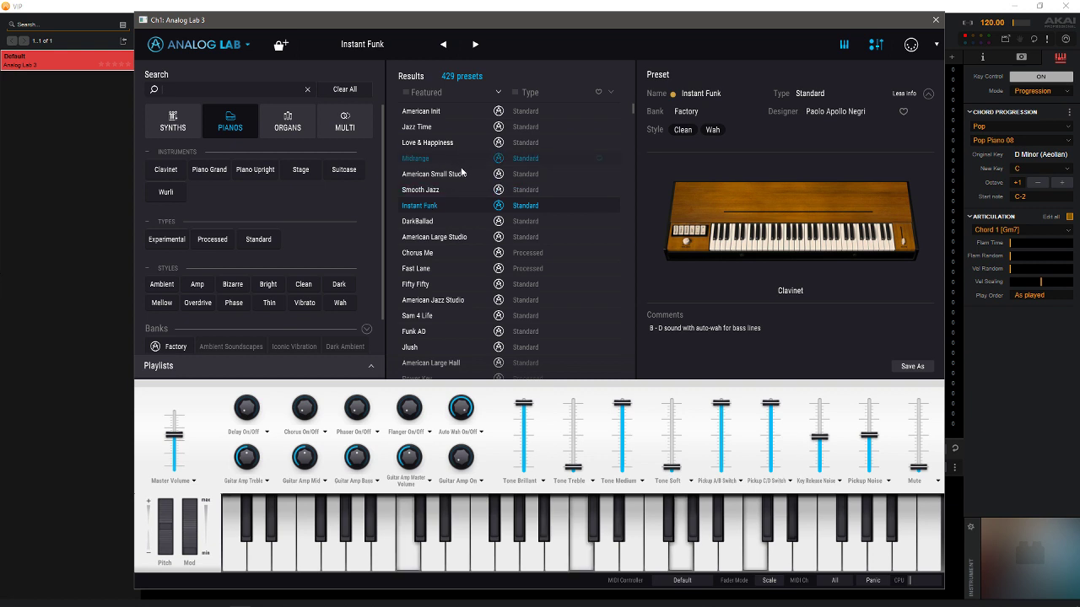
{"action": "left_click", "coordinate": [424, 191]}
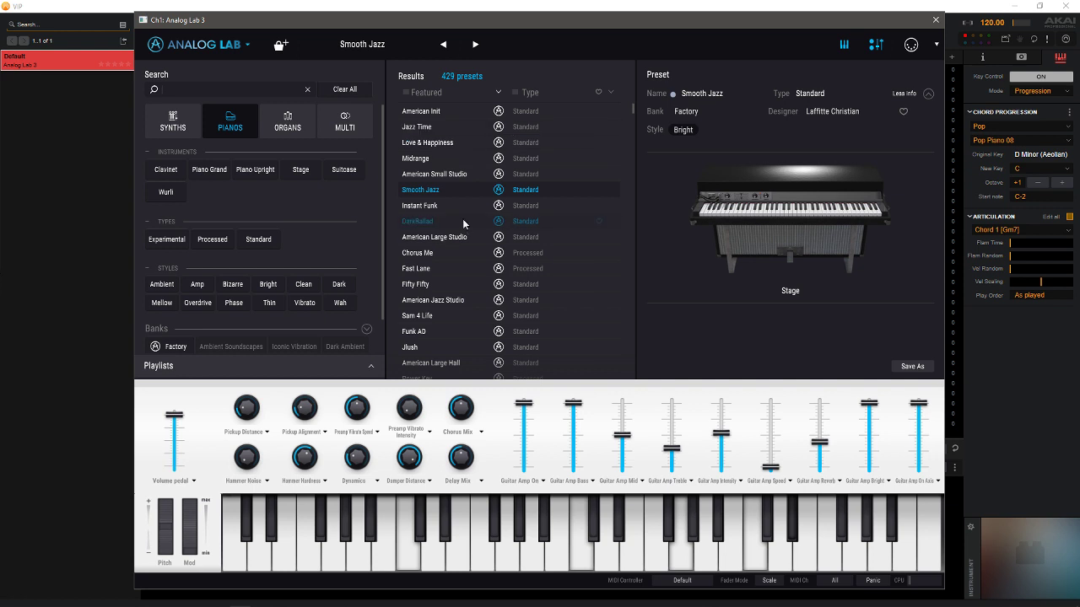
{"action": "left_click", "coordinate": [435, 270]}
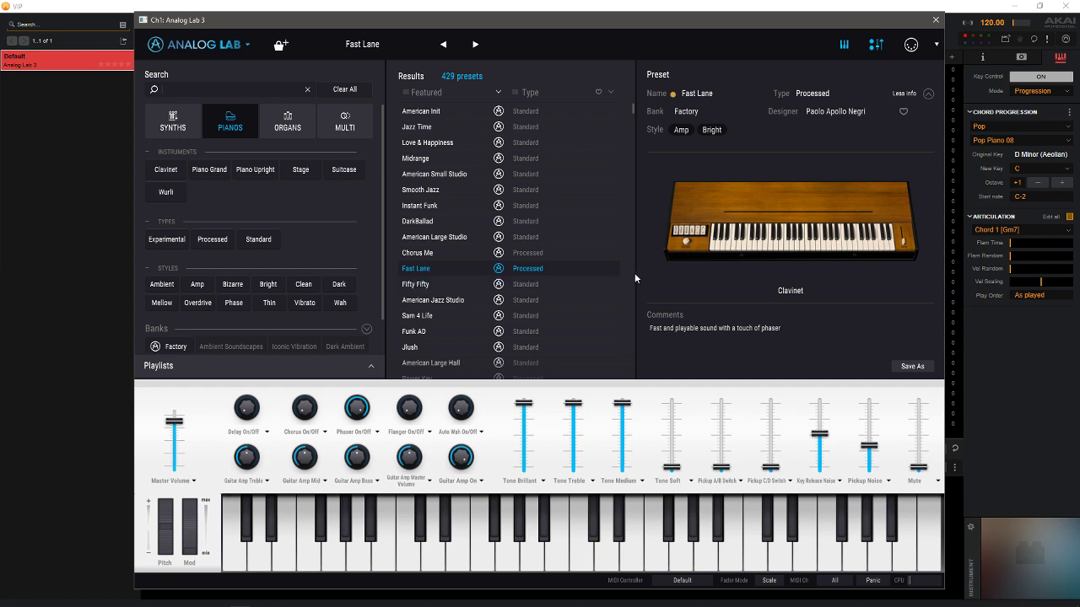
Step: Filter the piano presets by Piano Grand and look over the file commands and the available MIDI controller choices
{"action": "left_click", "coordinate": [203, 176]}
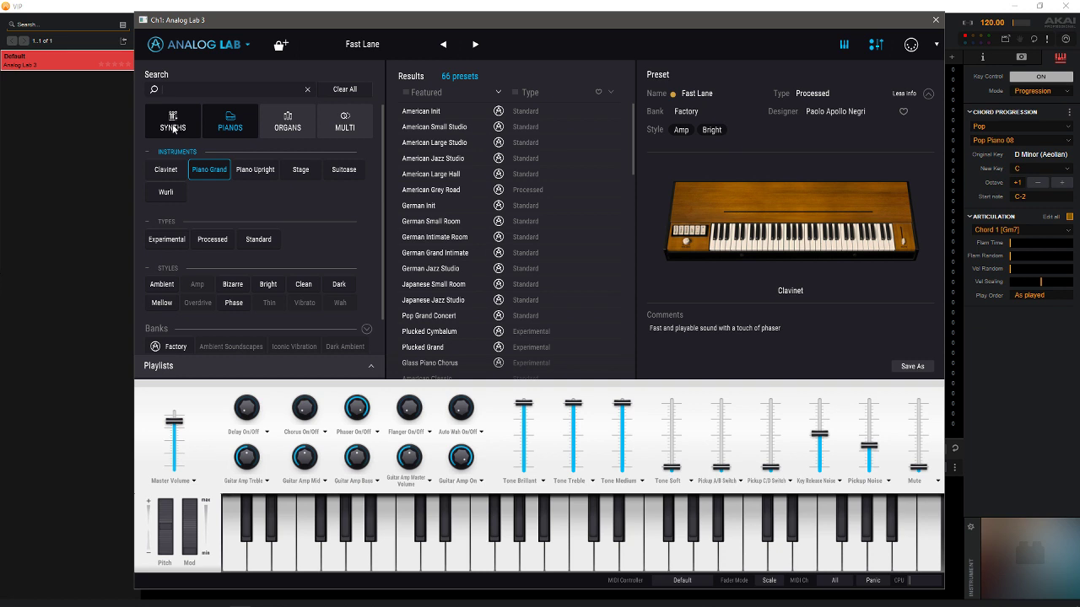
{"action": "left_click", "coordinate": [205, 47]}
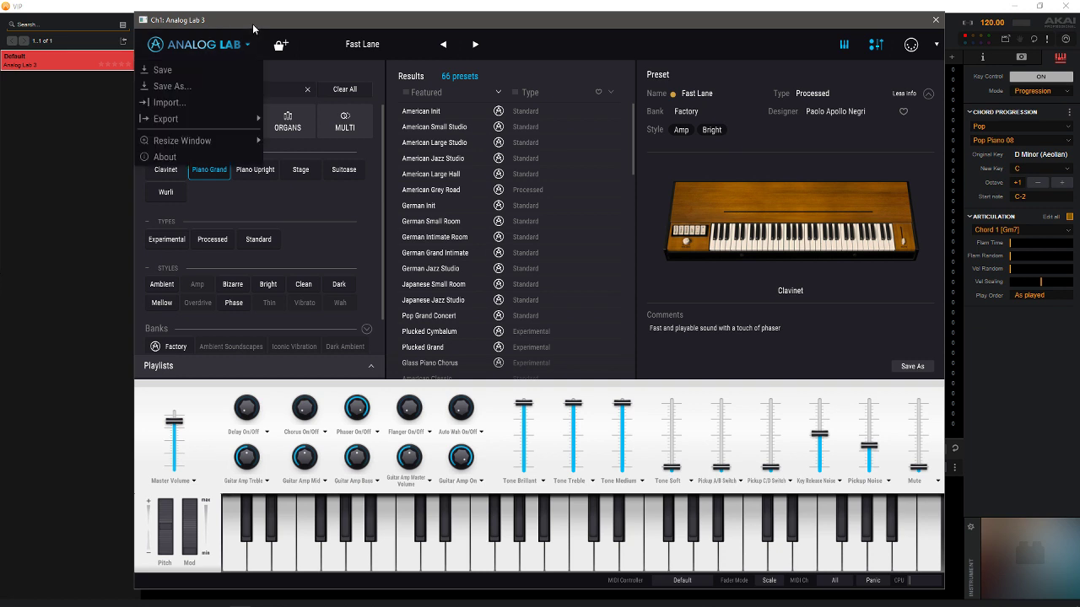
{"action": "left_click", "coordinate": [252, 24]}
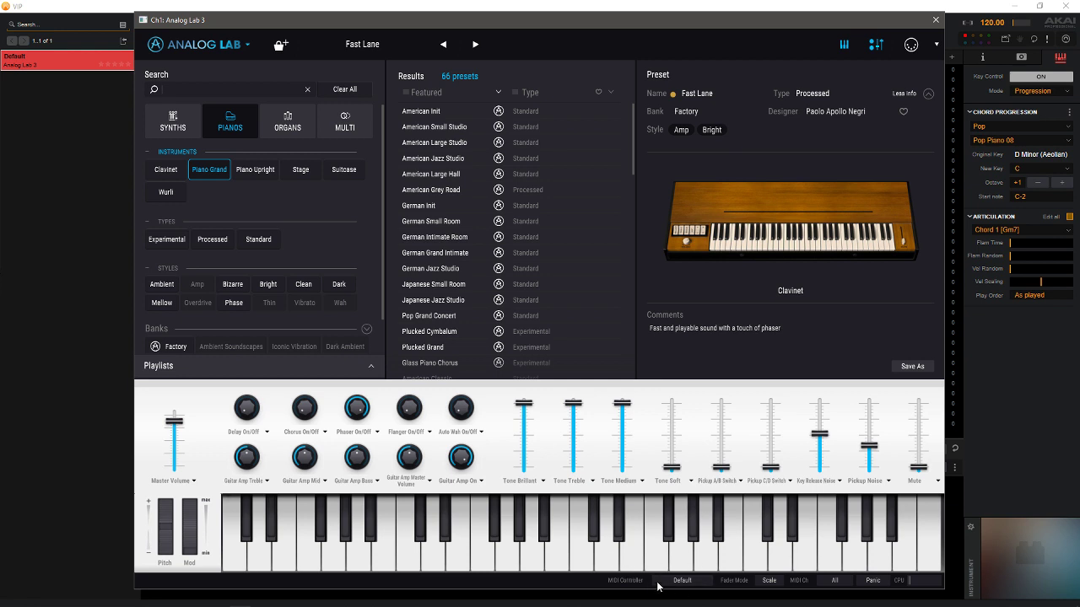
{"action": "left_click", "coordinate": [681, 583]}
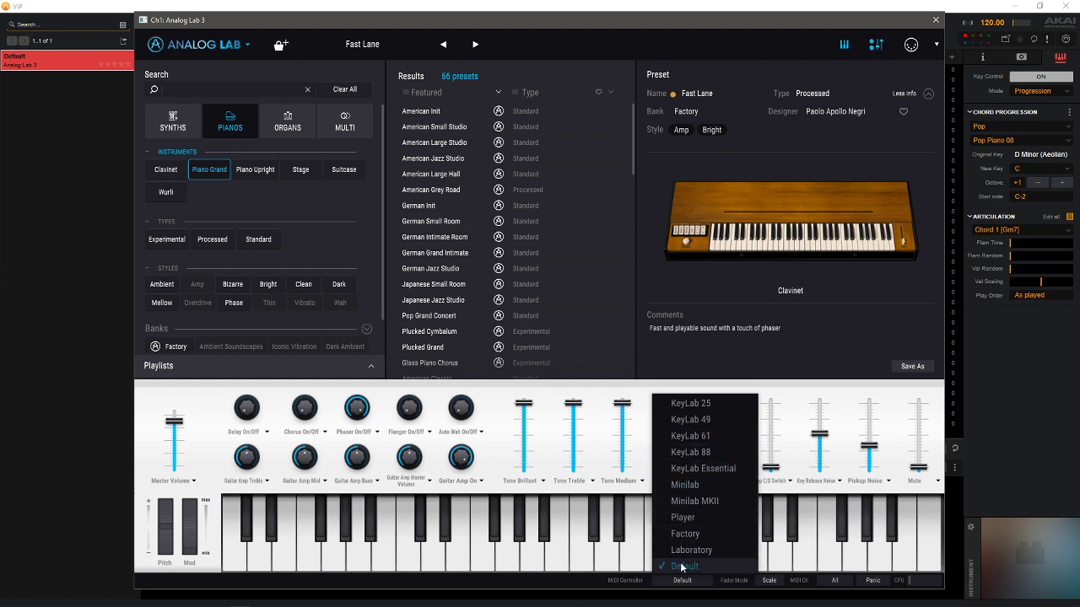
{"action": "left_click", "coordinate": [854, 365]}
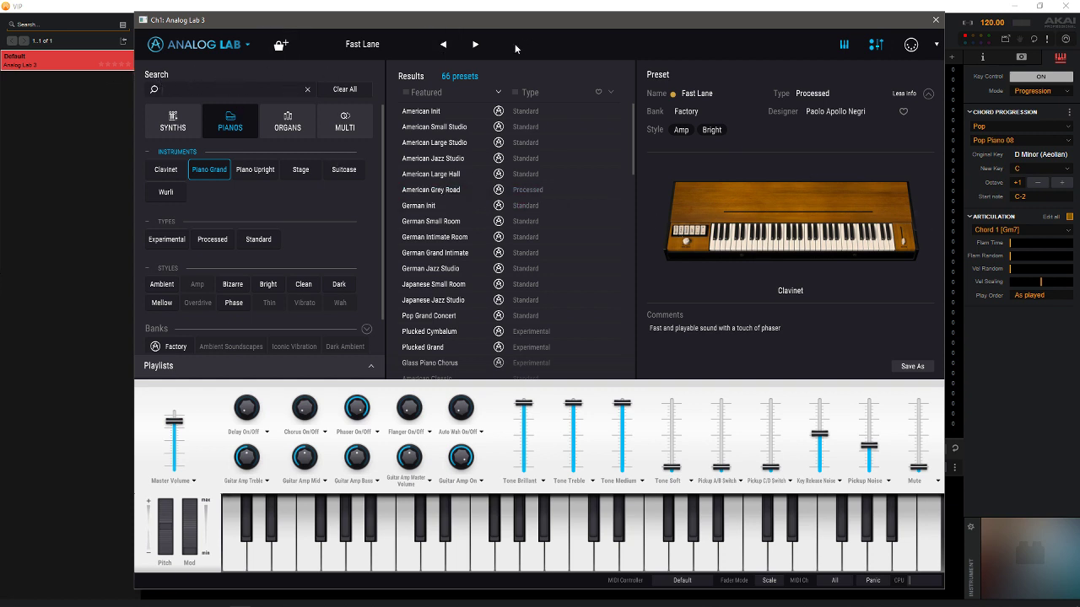
Step: Open the Sound Store and browse its list of sound banks
{"action": "left_click", "coordinate": [234, 47]}
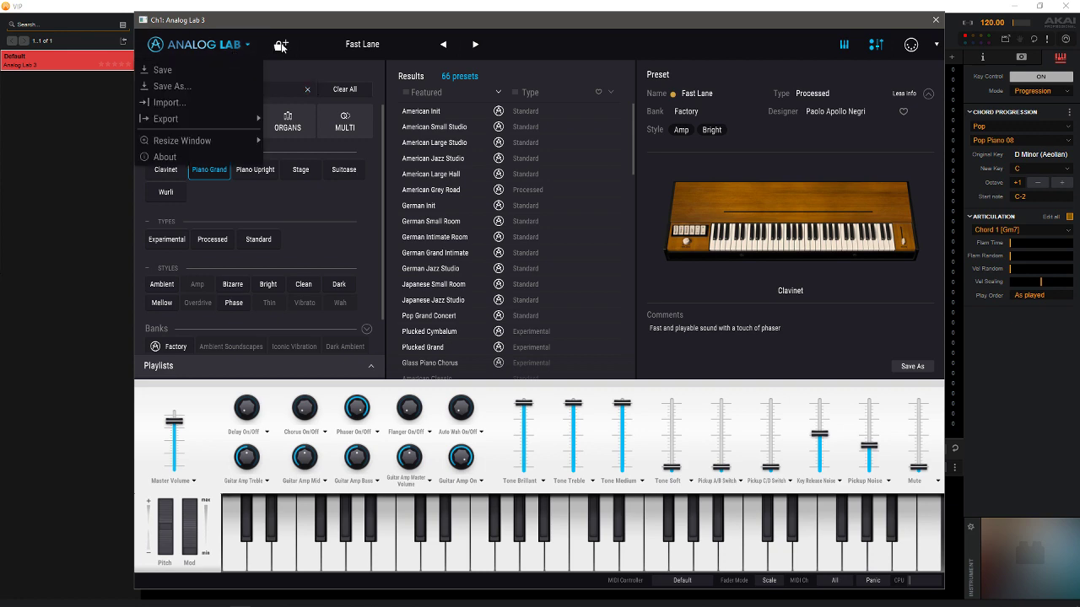
{"action": "left_click", "coordinate": [283, 47]}
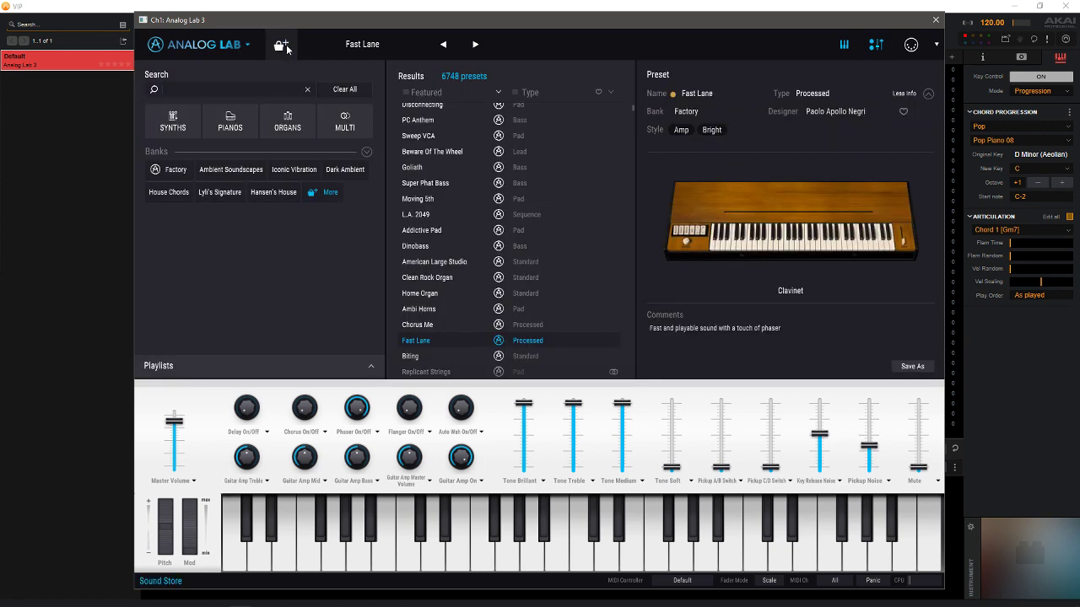
{"action": "left_click", "coordinate": [283, 48]}
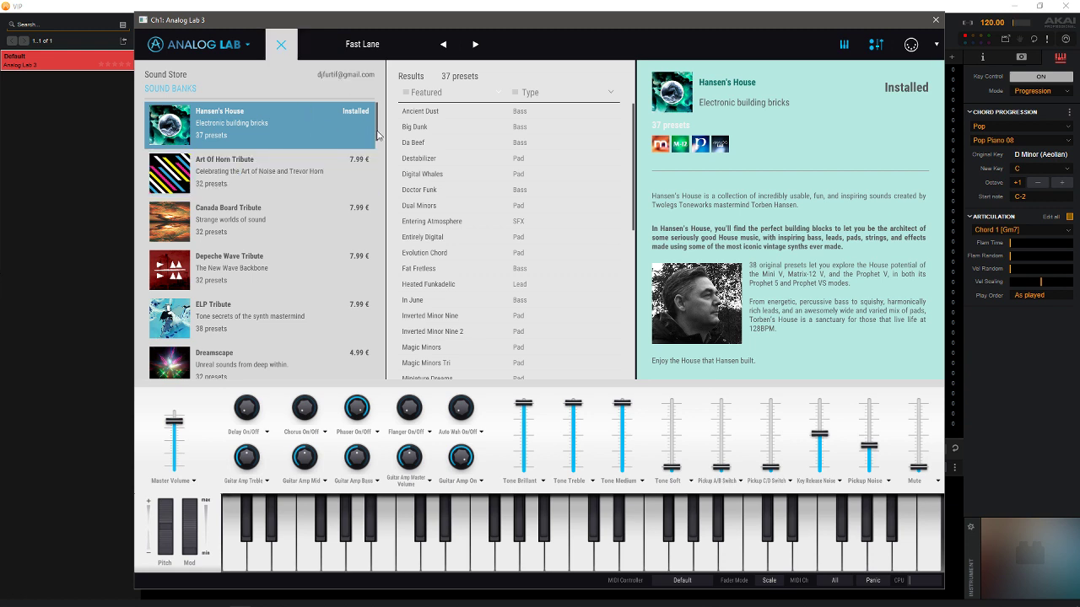
{"action": "scroll", "coordinate": [363, 169], "scroll_direction": "down", "scroll_amount": 4}
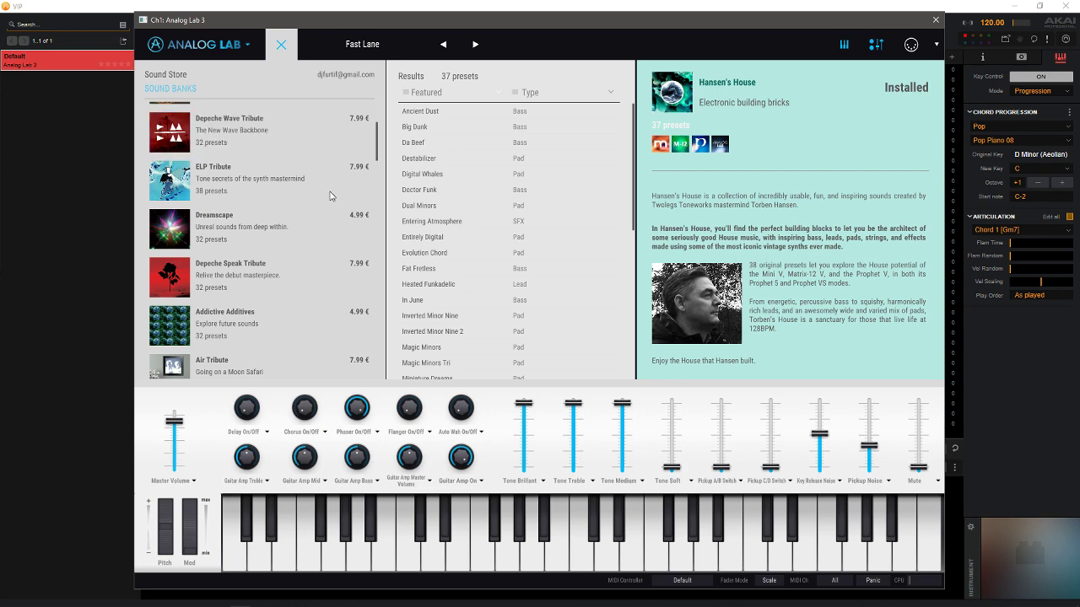
{"action": "scroll", "coordinate": [377, 123], "scroll_direction": "up", "scroll_amount": 3}
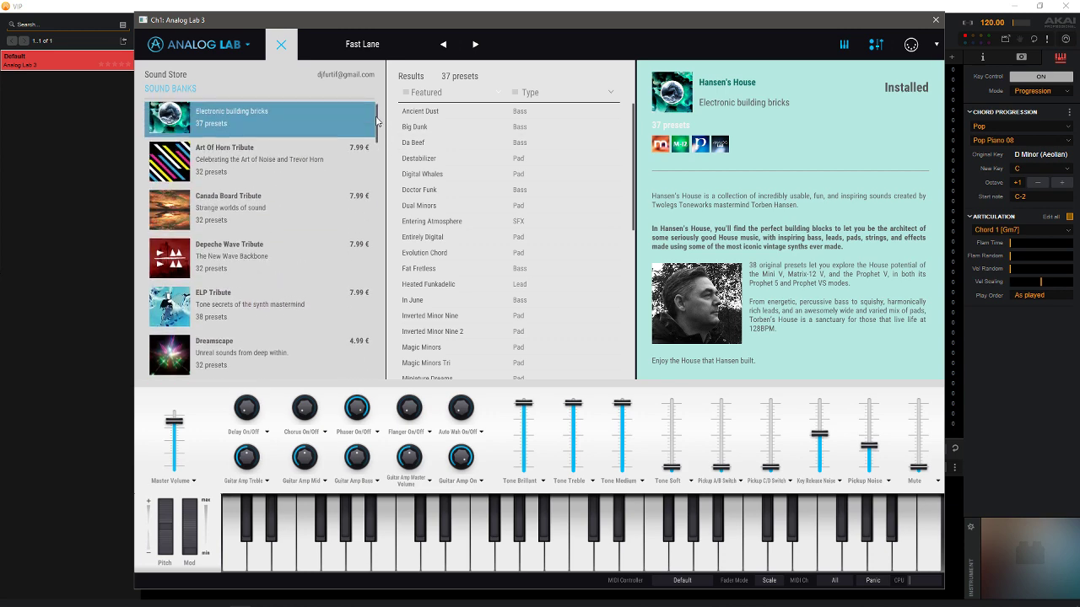
{"action": "scroll", "coordinate": [378, 123], "scroll_direction": "down", "scroll_amount": 10}
{"action": "scroll", "coordinate": [375, 181], "scroll_direction": "down", "scroll_amount": 3}
{"action": "scroll", "coordinate": [371, 173], "scroll_direction": "up", "scroll_amount": 5}
{"action": "scroll", "coordinate": [367, 169], "scroll_direction": "up", "scroll_amount": 3}
{"action": "left_click", "coordinate": [368, 145]}
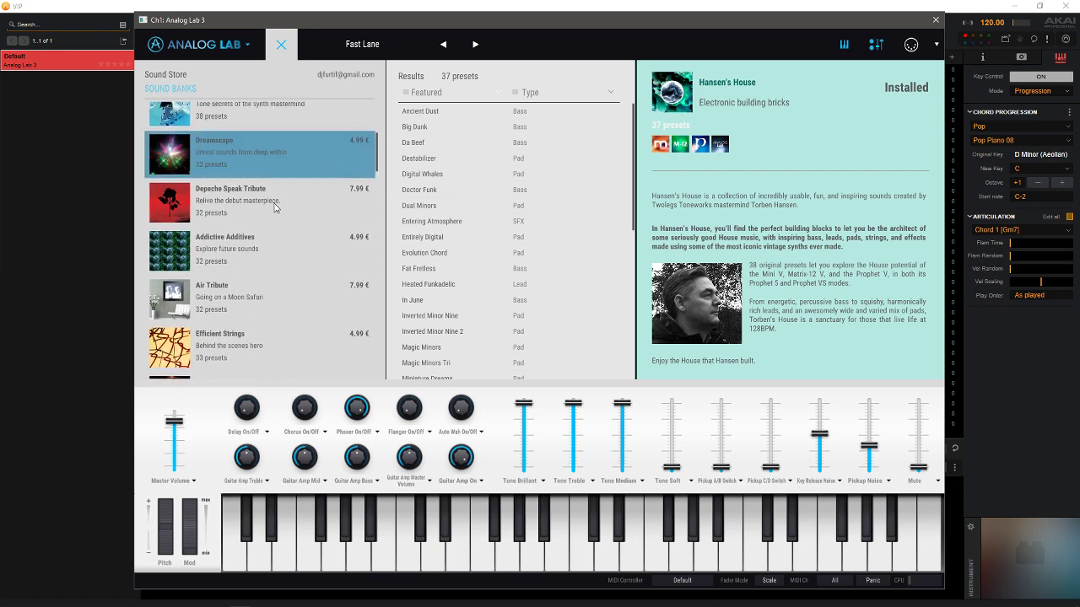
Step: View the preset lists and descriptions of the M.Dangles' Signature and Iconic Vibration sound banks
{"action": "left_click_drag", "start_coordinate": [378, 163], "coordinate": [404, 268]}
{"action": "left_click", "coordinate": [321, 282]}
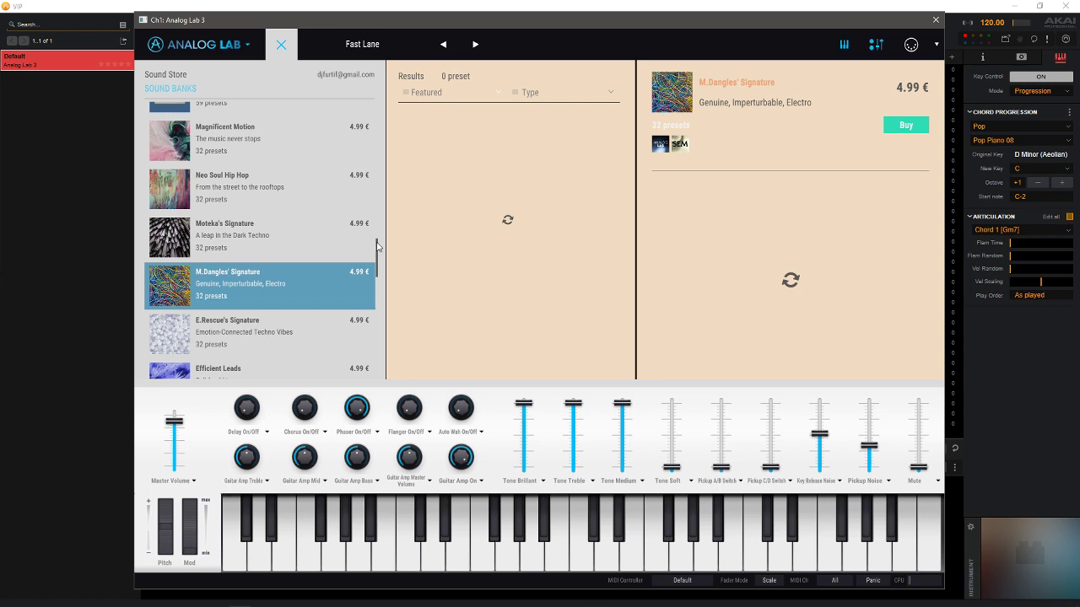
{"action": "scroll", "coordinate": [384, 268], "scroll_direction": "up", "scroll_amount": 1}
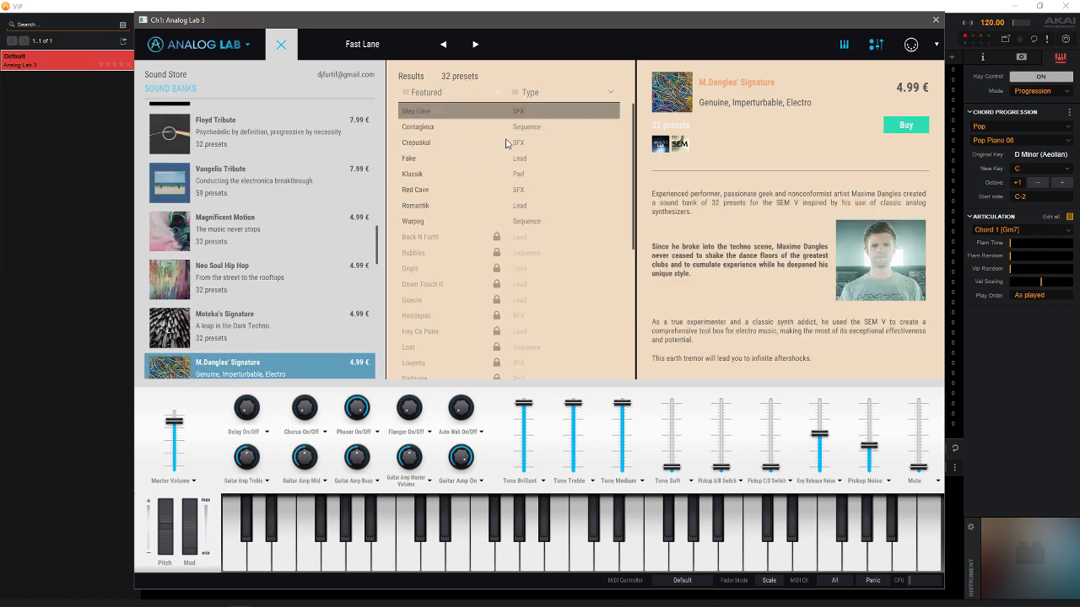
{"action": "left_click_drag", "start_coordinate": [378, 253], "coordinate": [376, 375]}
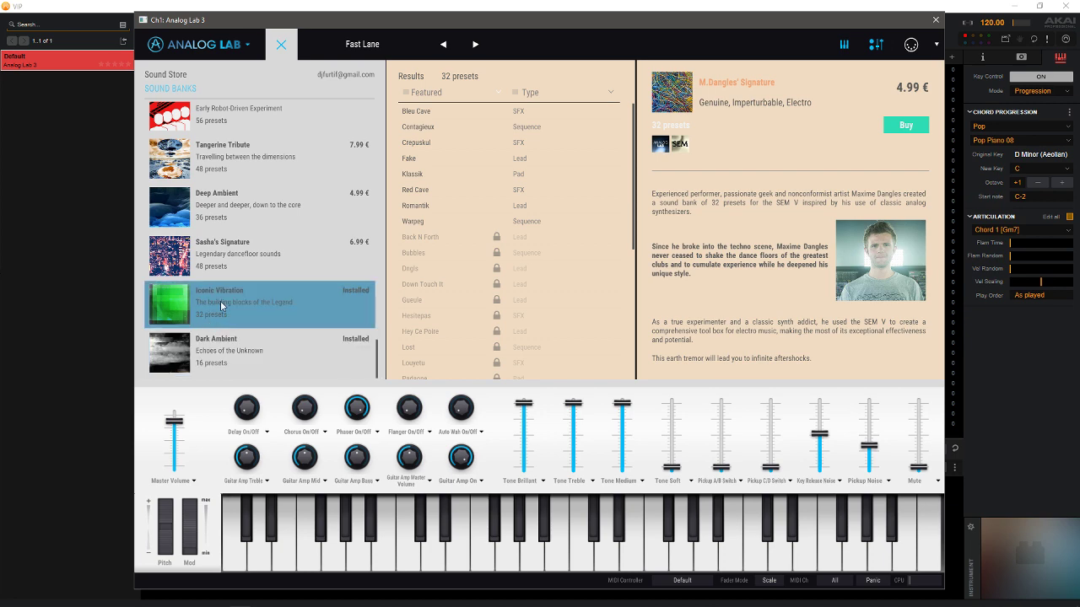
{"action": "left_click", "coordinate": [219, 300]}
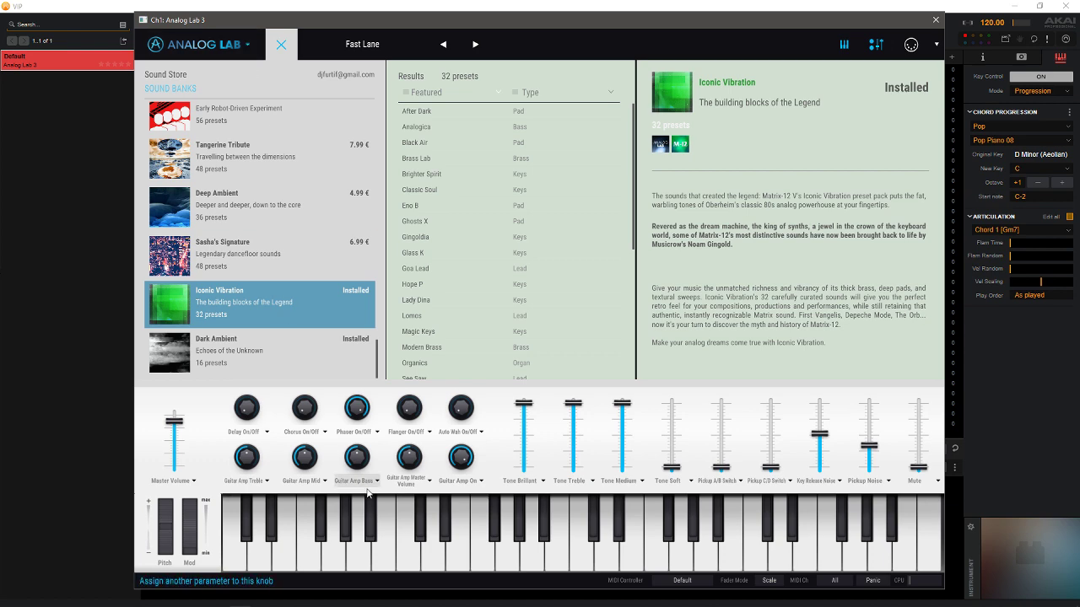
Step: Switch to Chrome and examine the introduction and main features on Arturia's Analog Lab overview page
{"action": "mouse_move", "coordinate": [483, 605]}
{"action": "left_click", "coordinate": [326, 599]}
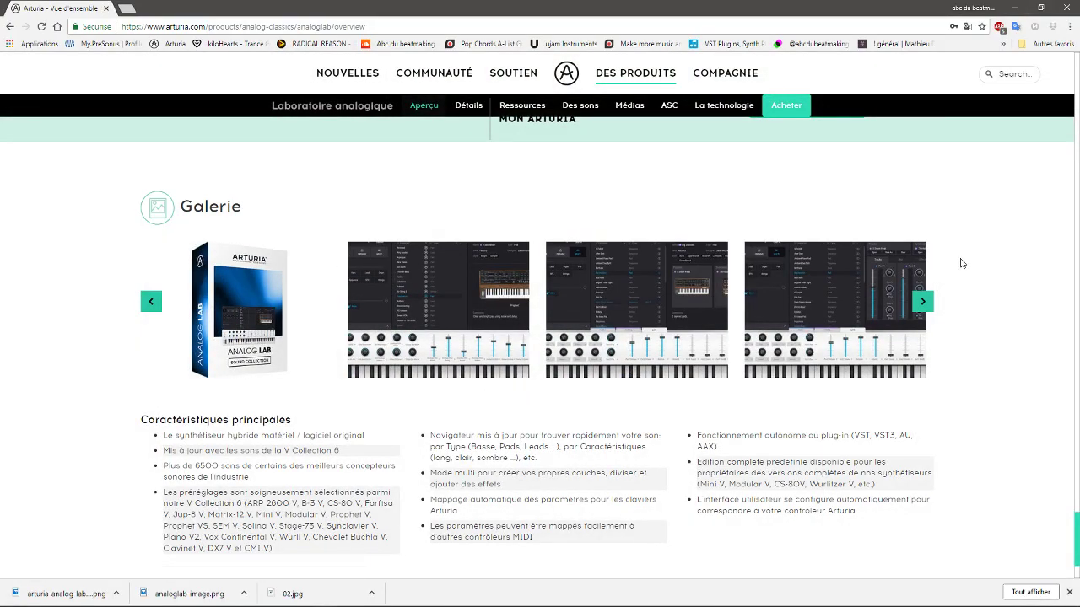
{"action": "left_click_drag", "start_coordinate": [1075, 543], "coordinate": [1027, 106]}
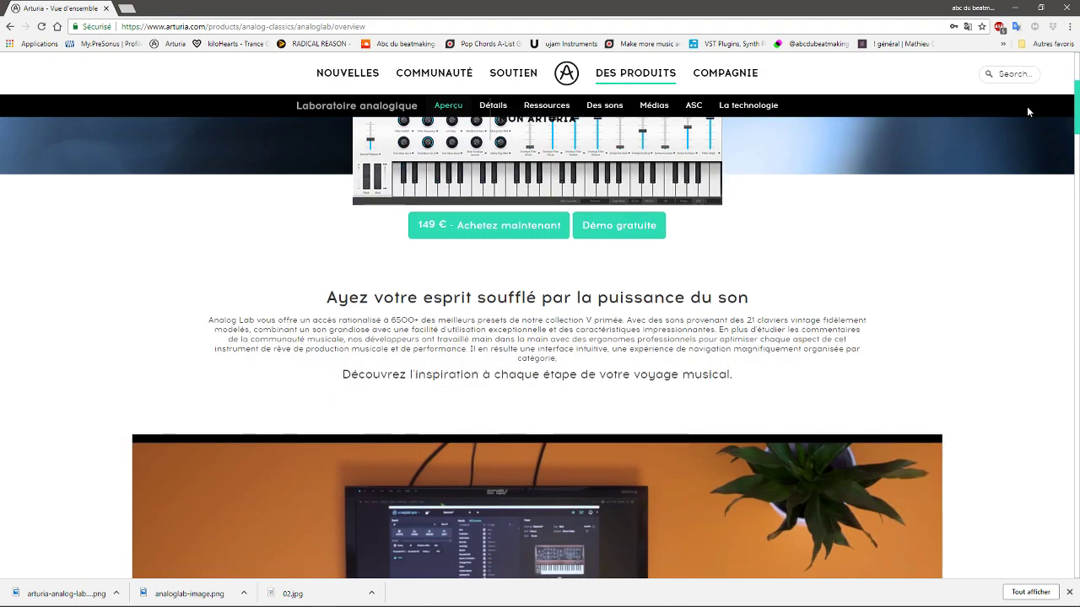
{"action": "left_click_drag", "start_coordinate": [1026, 106], "coordinate": [1054, 548]}
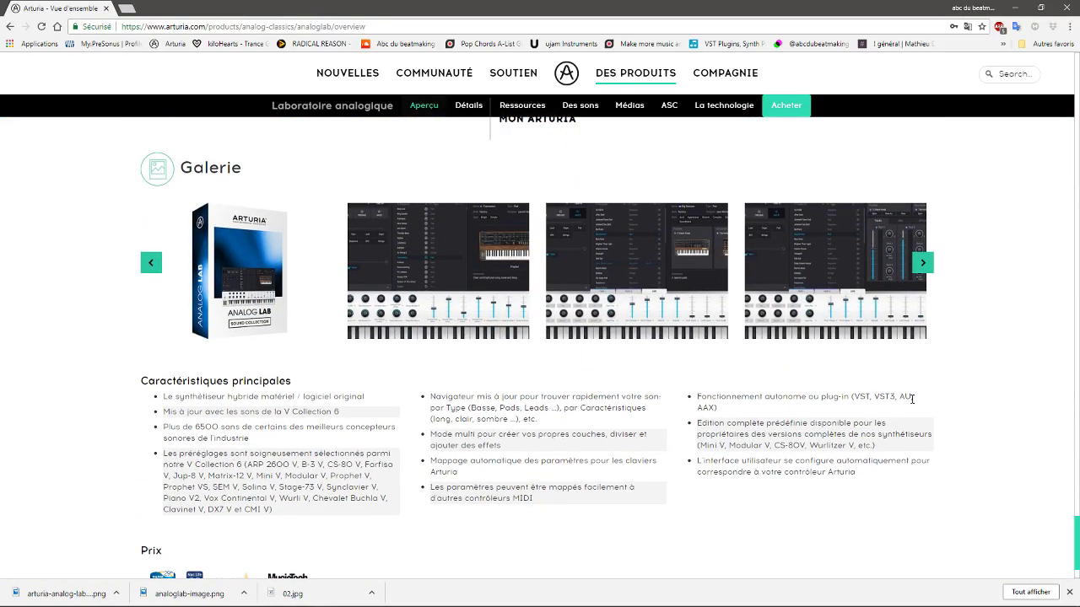
Step: Examine the page sections on the Arturia Software Center, V Collection inclusion and TAE technology
{"action": "left_click_drag", "start_coordinate": [1076, 552], "coordinate": [1060, 512]}
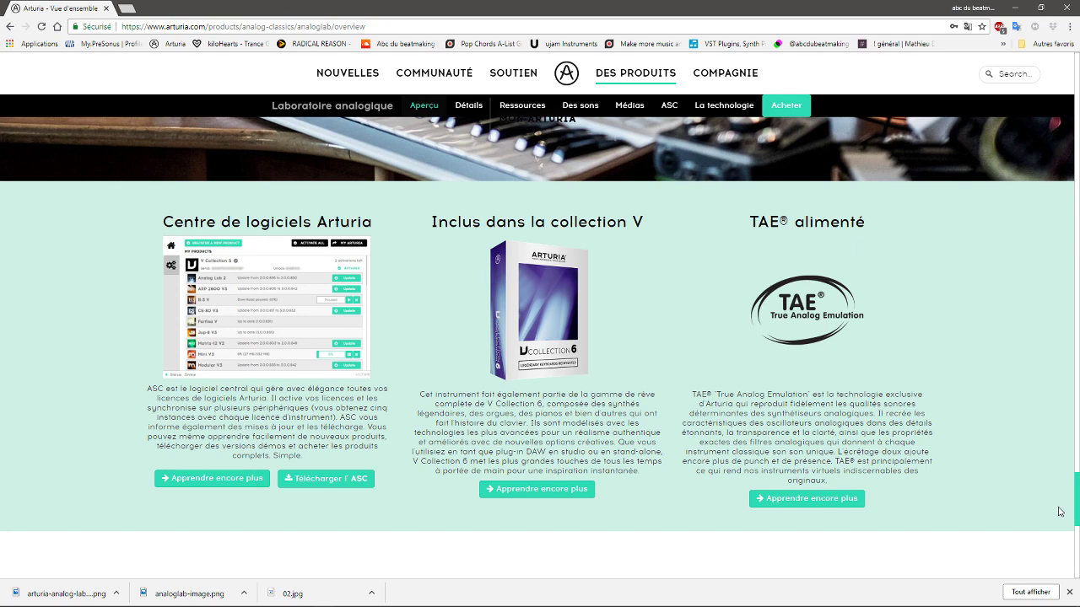
{"action": "left_click_drag", "start_coordinate": [1060, 512], "coordinate": [1057, 508]}
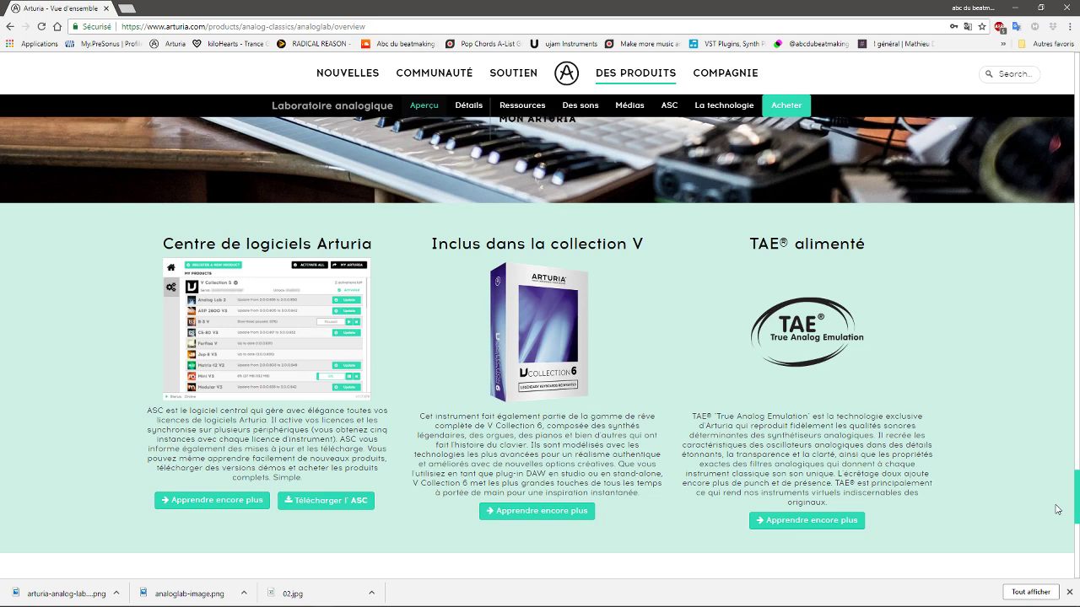
{"action": "scroll", "coordinate": [1057, 509], "scroll_direction": "up", "scroll_amount": 1}
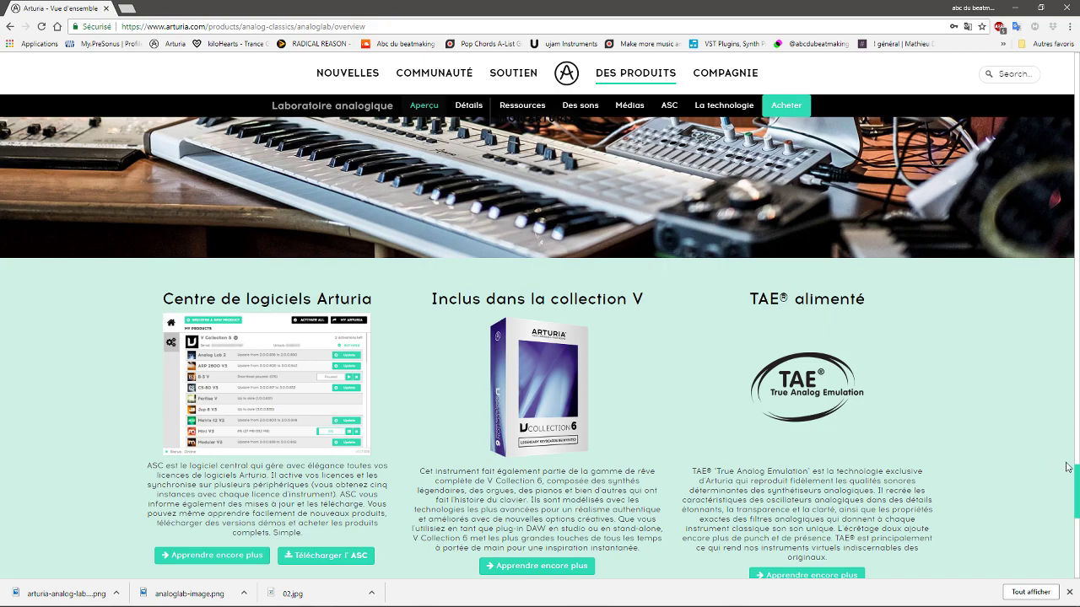
Step: Return to the product header and review Analog Lab's price and free demo offer
{"action": "left_click_drag", "start_coordinate": [1078, 493], "coordinate": [1031, 98]}
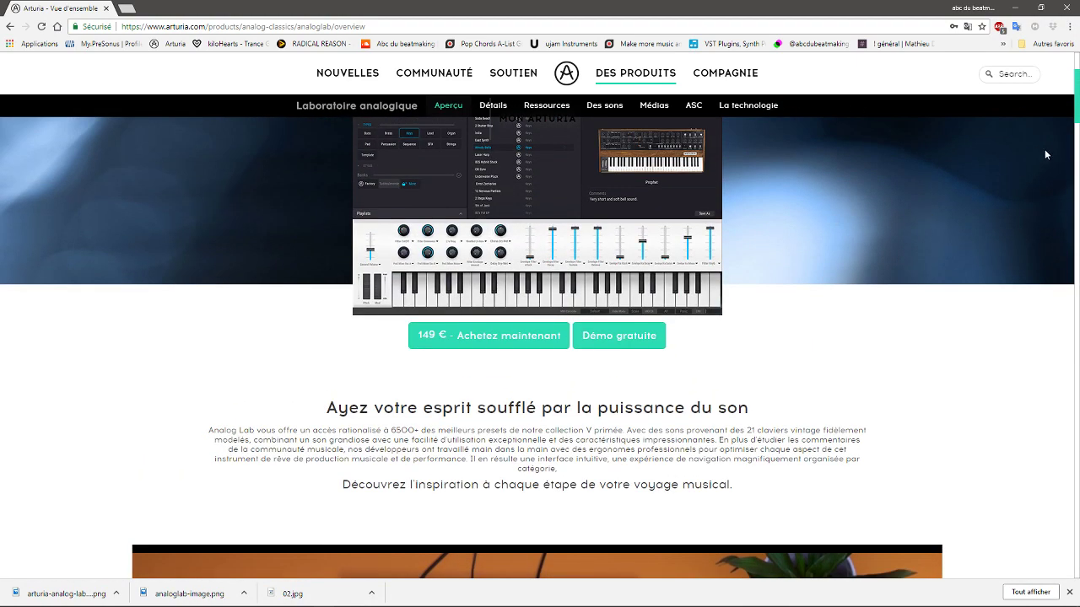
{"action": "mouse_move", "coordinate": [1076, 116]}
{"action": "left_mouse_down"}
{"action": "mouse_move", "coordinate": [1073, 95]}
{"action": "mouse_move", "coordinate": [1078, 128]}
{"action": "left_mouse_up"}
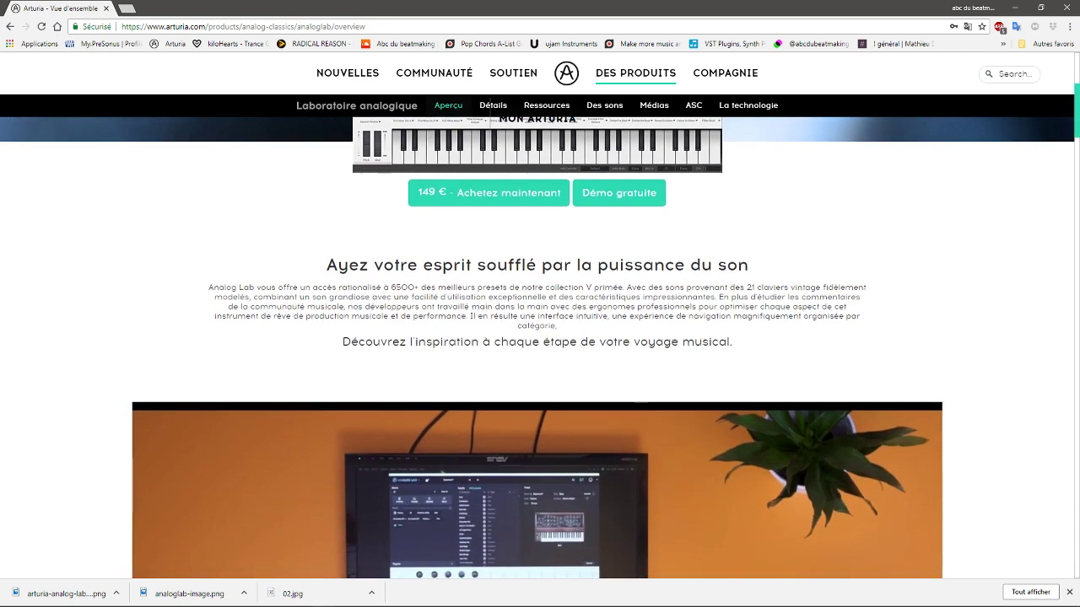
{"action": "left_click_drag", "start_coordinate": [1077, 125], "coordinate": [1076, 102]}
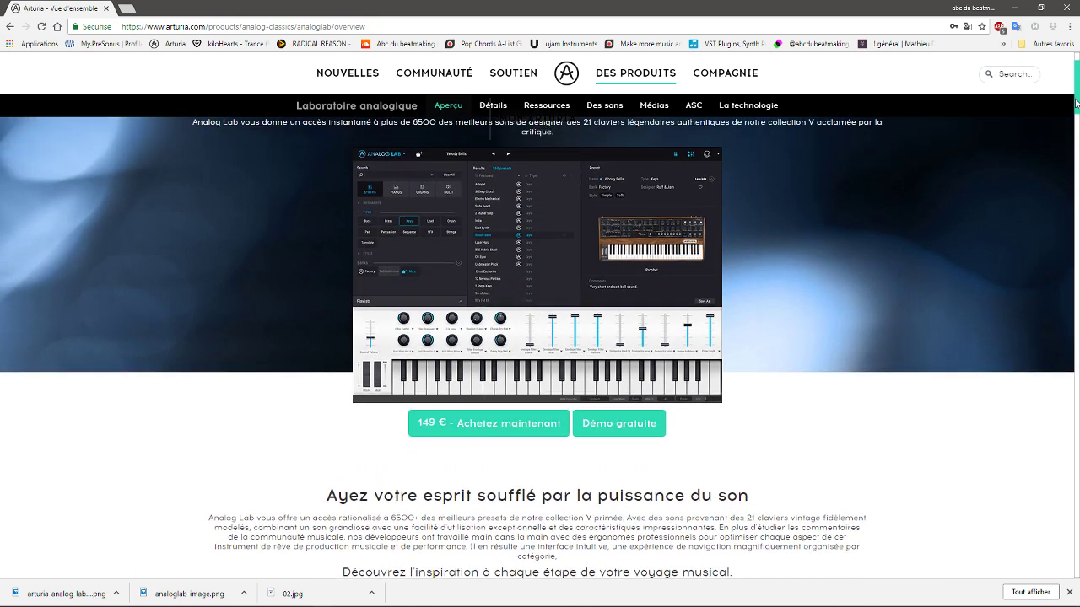